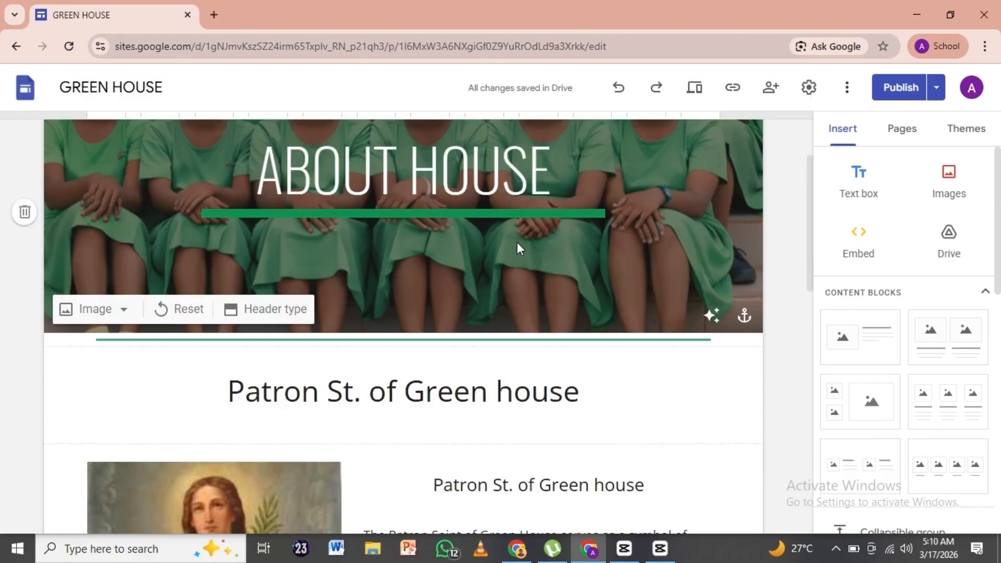
# Look through the House Leadership and House Achievements pages of the finished Green House site and return to its Home page.
pyautogui.click(527, 148)
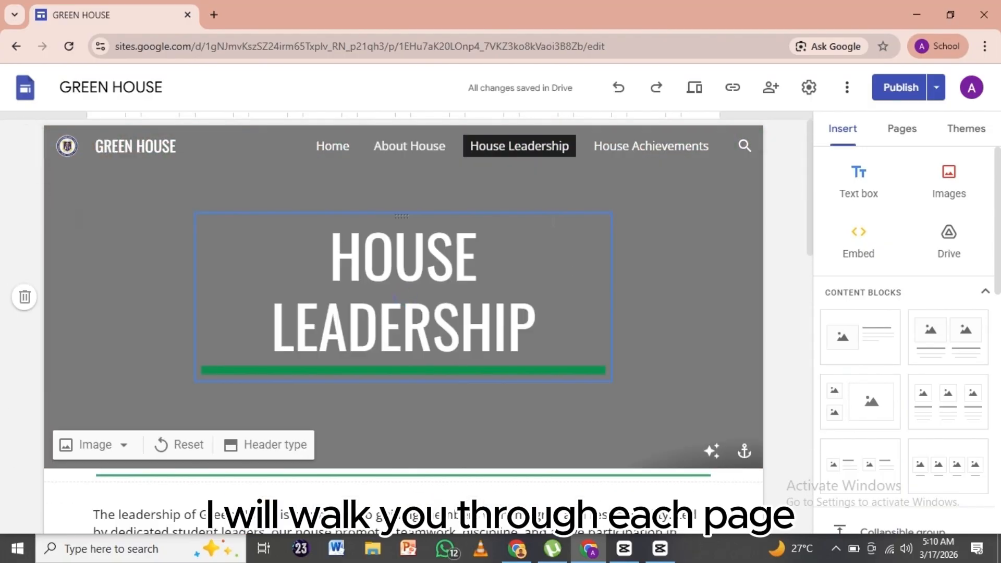
pyautogui.scroll(-14, 443, 325)
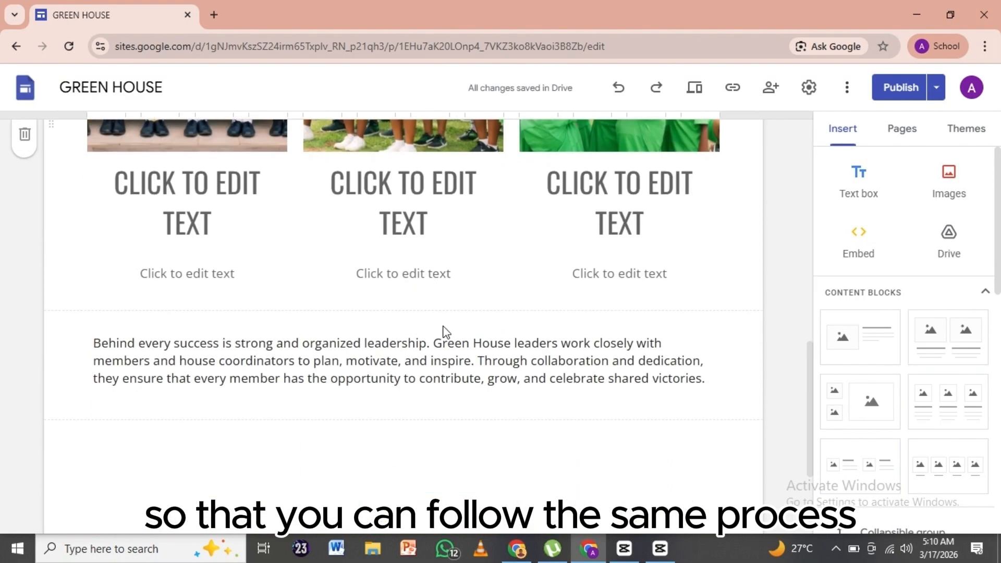
pyautogui.scroll(14, 442, 326)
pyautogui.click(652, 147)
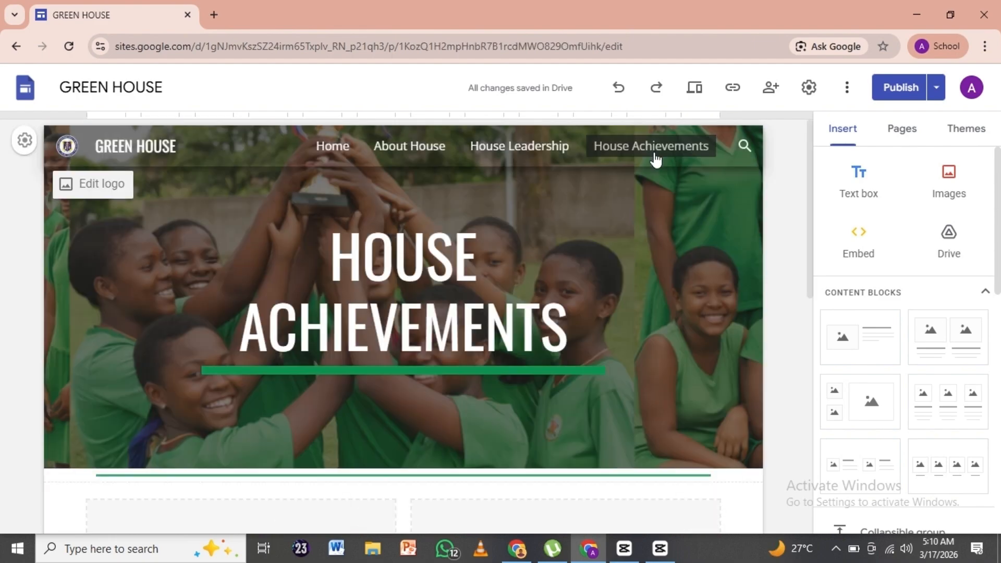
pyautogui.scroll(-14, 668, 275)
pyautogui.scroll(14, 245, 239)
pyautogui.click(332, 148)
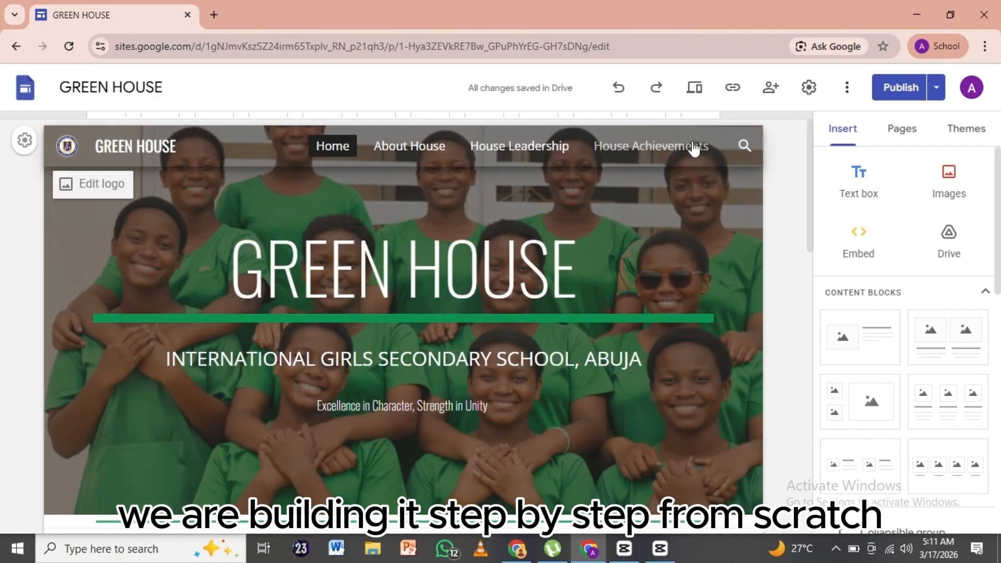
pyautogui.click(900, 89)
pyautogui.click(21, 87)
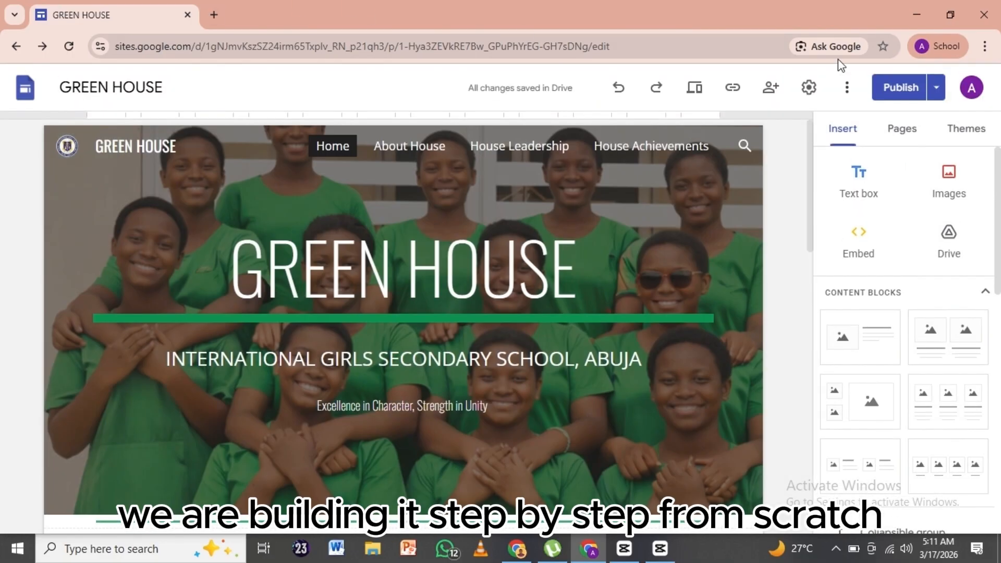
pyautogui.click(22, 92)
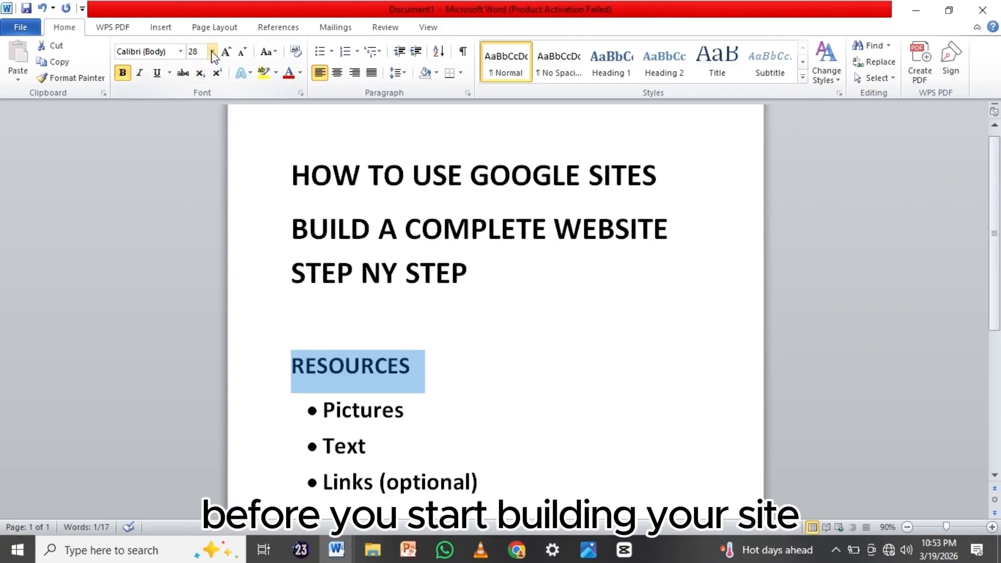
# Set the font size of the selected RESOURCES heading to 36.
pyautogui.click(211, 51)
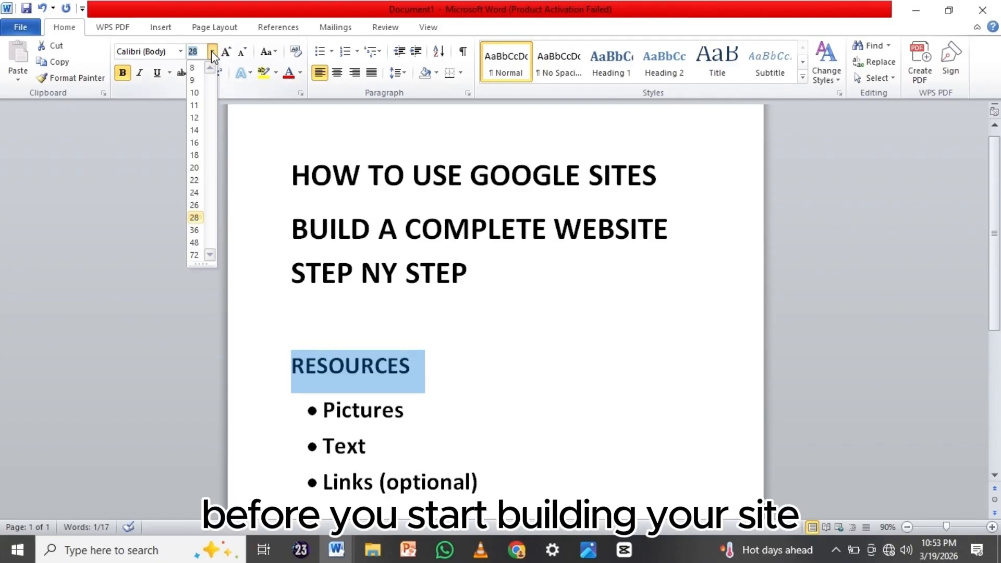
pyautogui.click(194, 230)
pyautogui.scroll(-2, 375, 404)
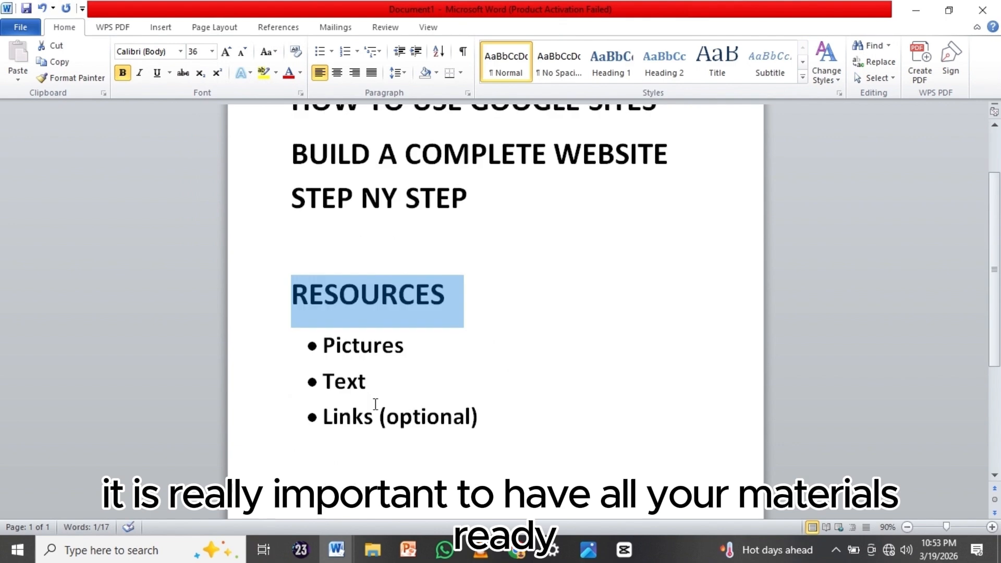
# Select the Pictures bullet, view the prepared images in the Girls xoxo (4) folder in File Explorer, and return to the Word resource list.
pyautogui.click(361, 359)
pyautogui.doubleClick(361, 360)
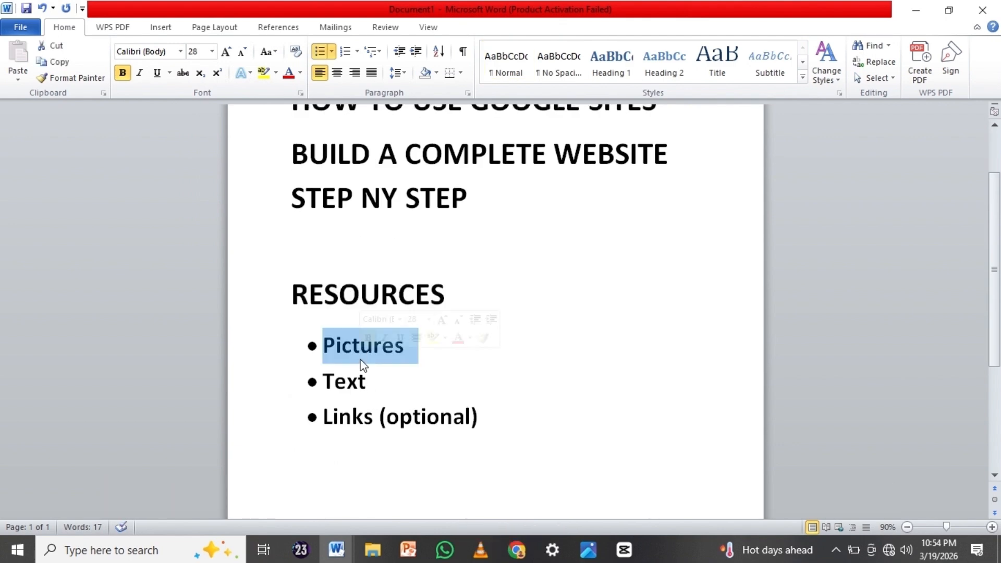
pyautogui.click(377, 548)
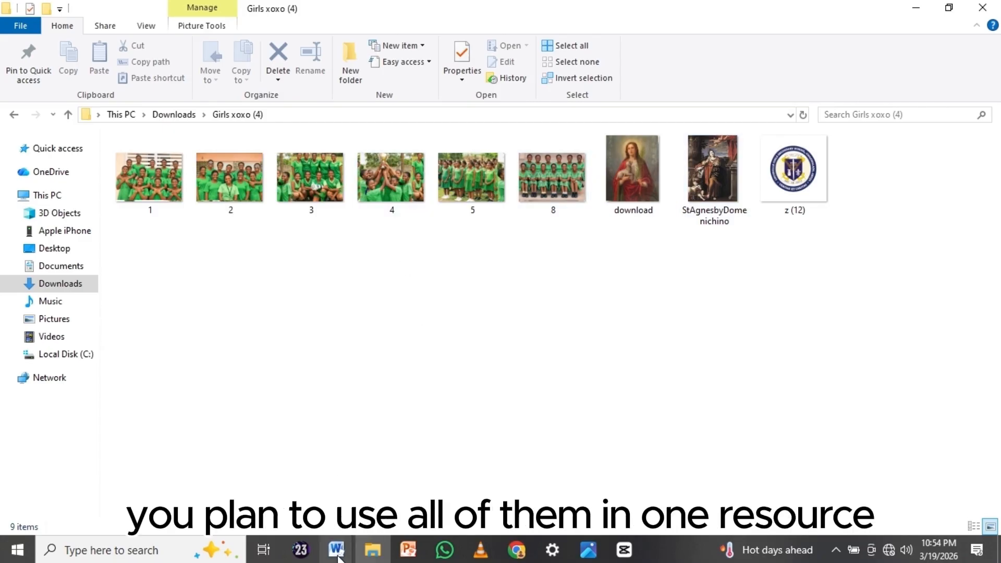
pyautogui.moveTo(337, 555)
pyautogui.click(196, 492)
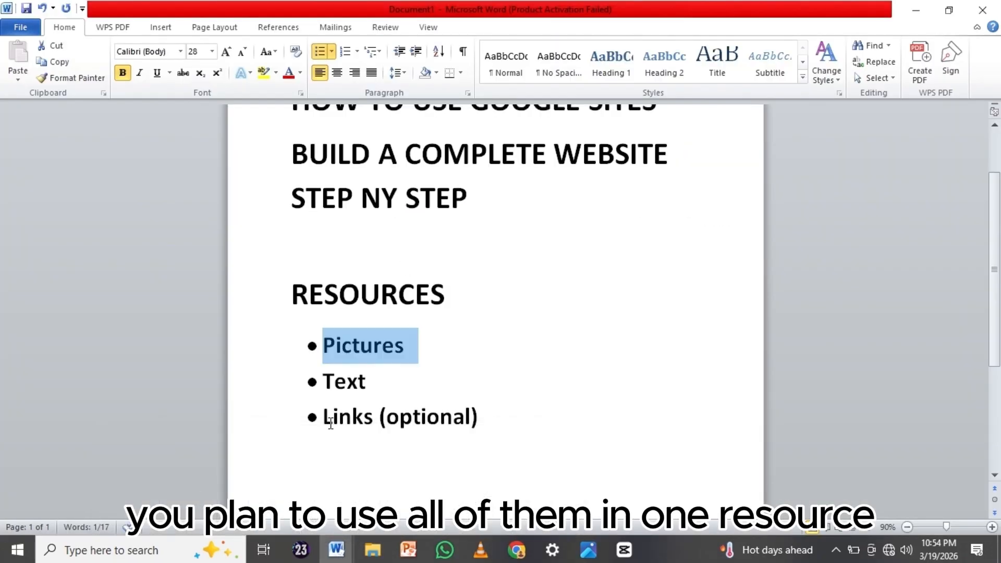
# Select the Text bullet and read through the prepared page texts in the HOMEPAG document, down to the footer.
pyautogui.doubleClick(329, 381)
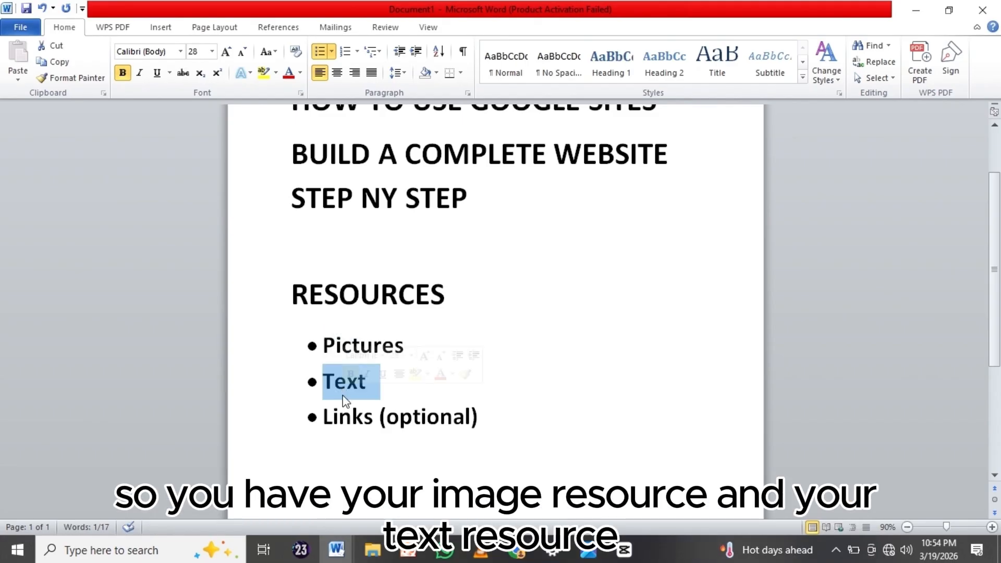
pyautogui.moveTo(340, 551)
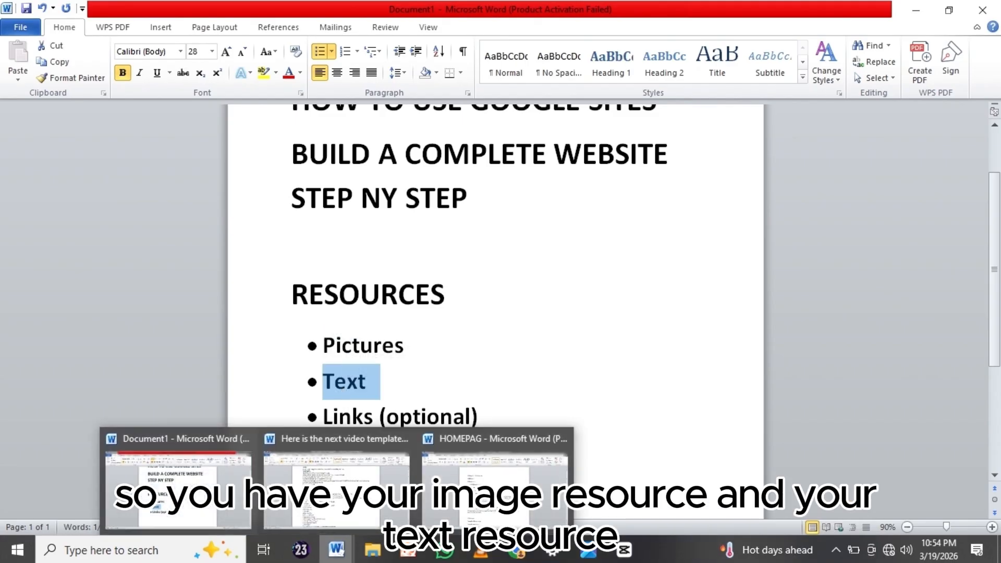
pyautogui.click(477, 508)
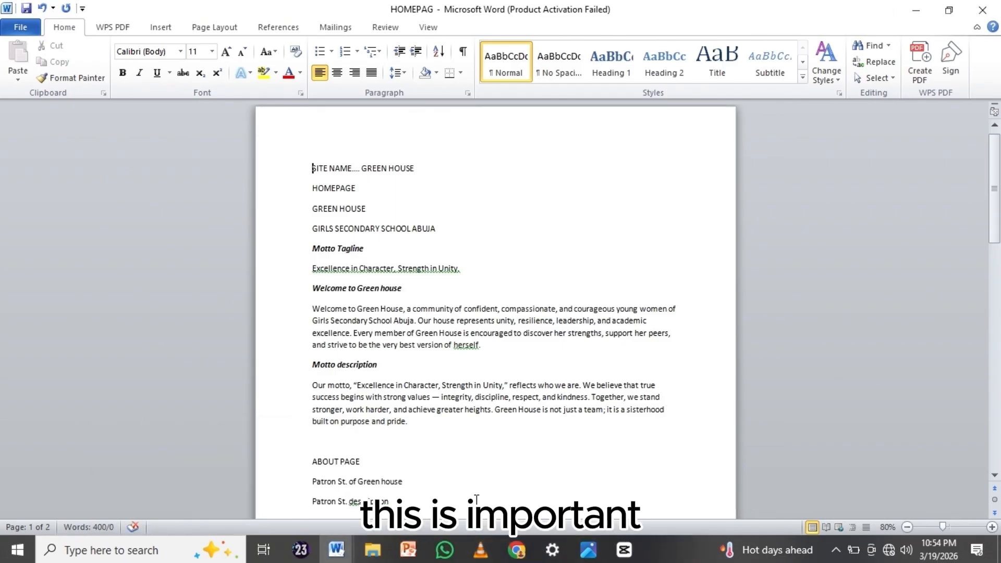
pyautogui.scroll(-4, 394, 383)
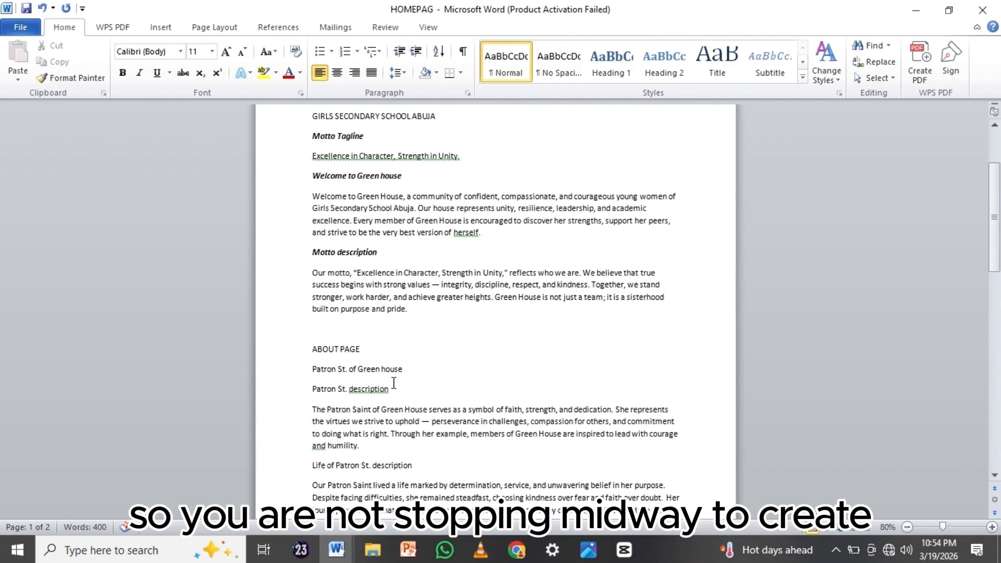
pyautogui.scroll(1, 394, 383)
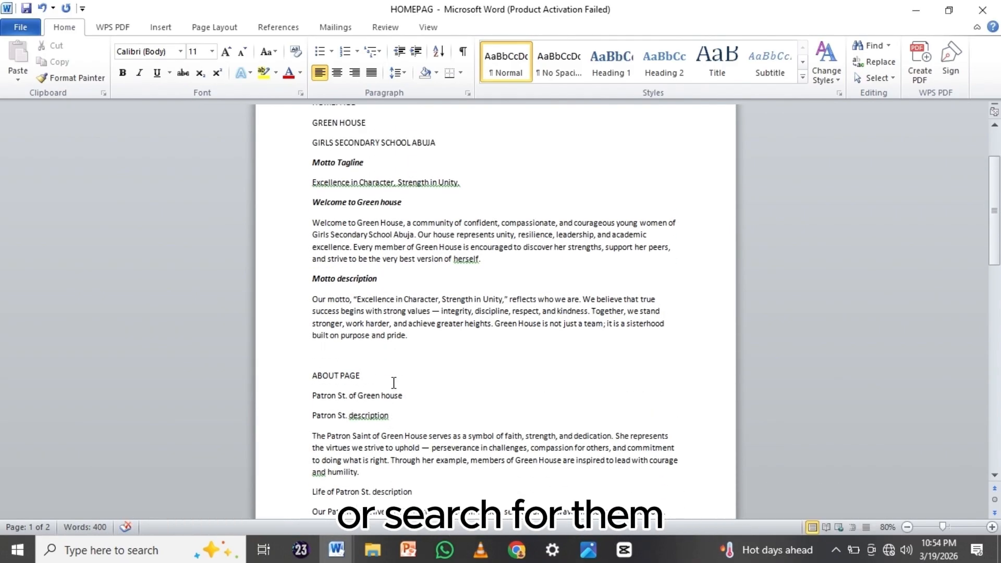
pyautogui.scroll(1, 394, 384)
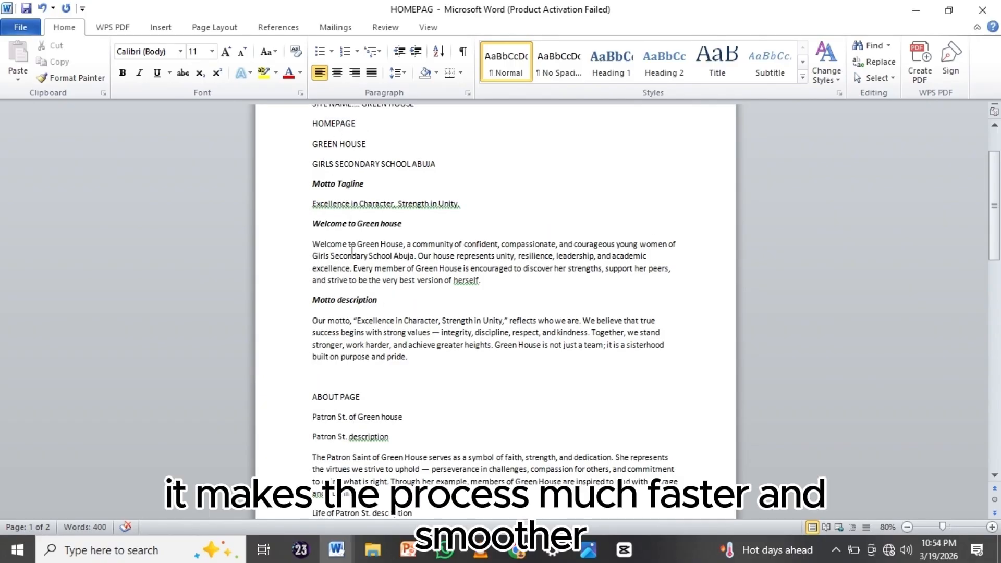
pyautogui.scroll(-7, 354, 266)
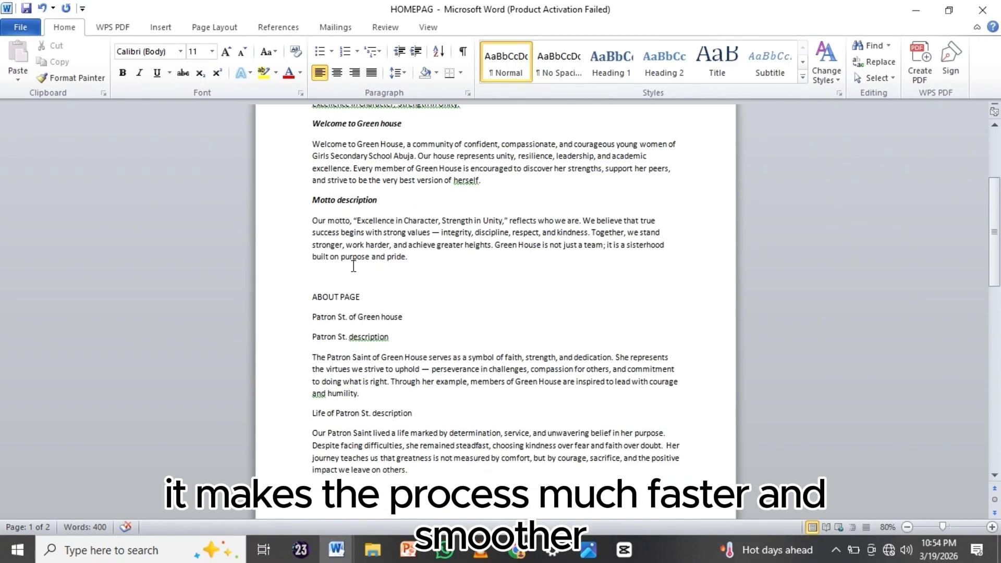
pyautogui.scroll(-7, 354, 267)
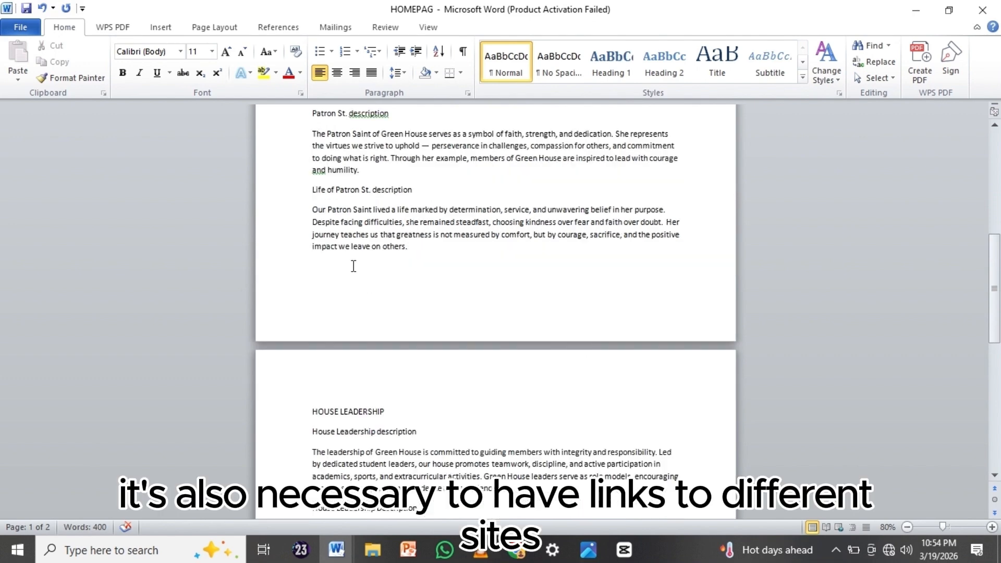
pyautogui.scroll(-10, 354, 266)
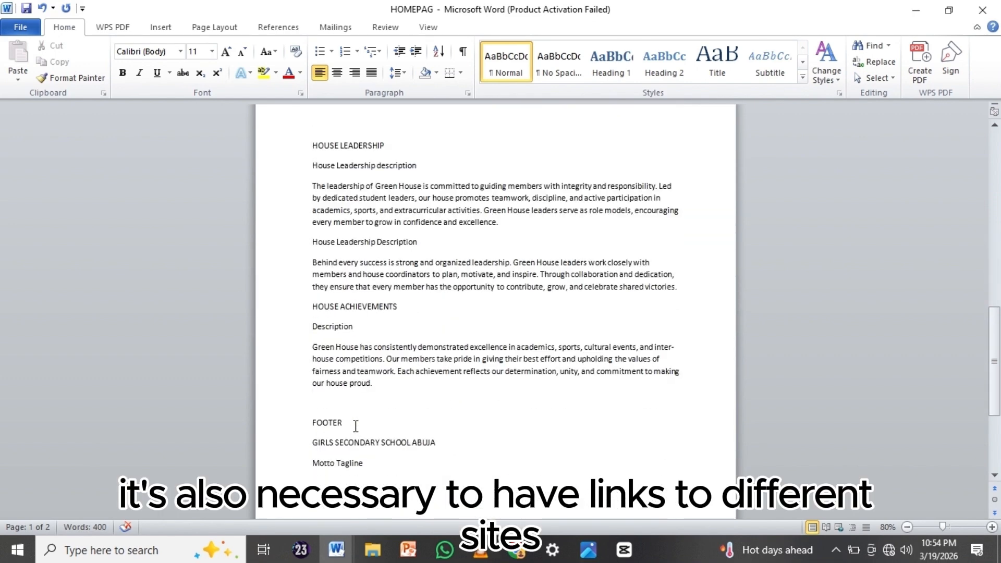
pyautogui.scroll(-5, 356, 426)
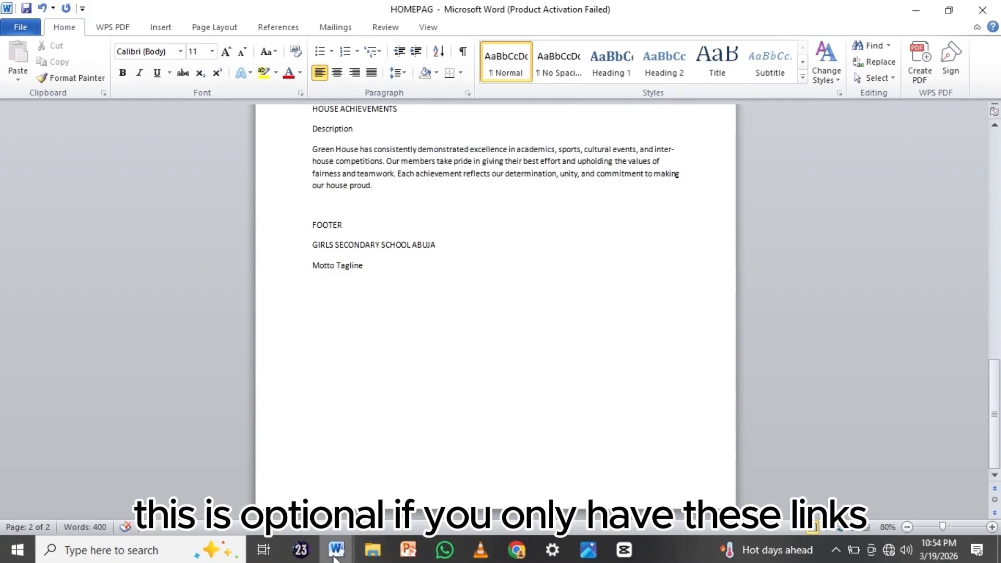
# Go back to the resource list in Document1 and select the Links (optional) bullet.
pyautogui.moveTo(337, 551)
pyautogui.click(167, 477)
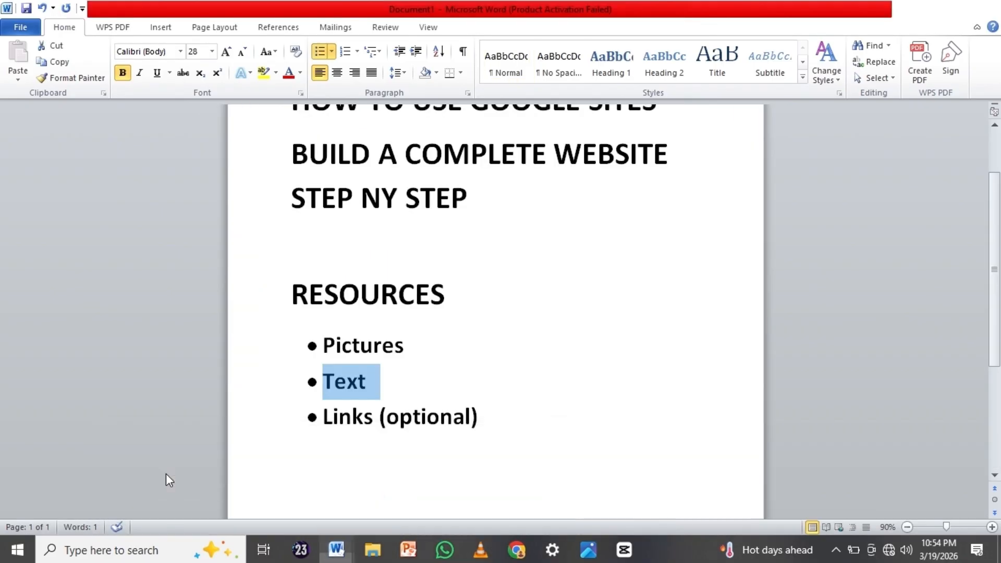
pyautogui.doubleClick(343, 426)
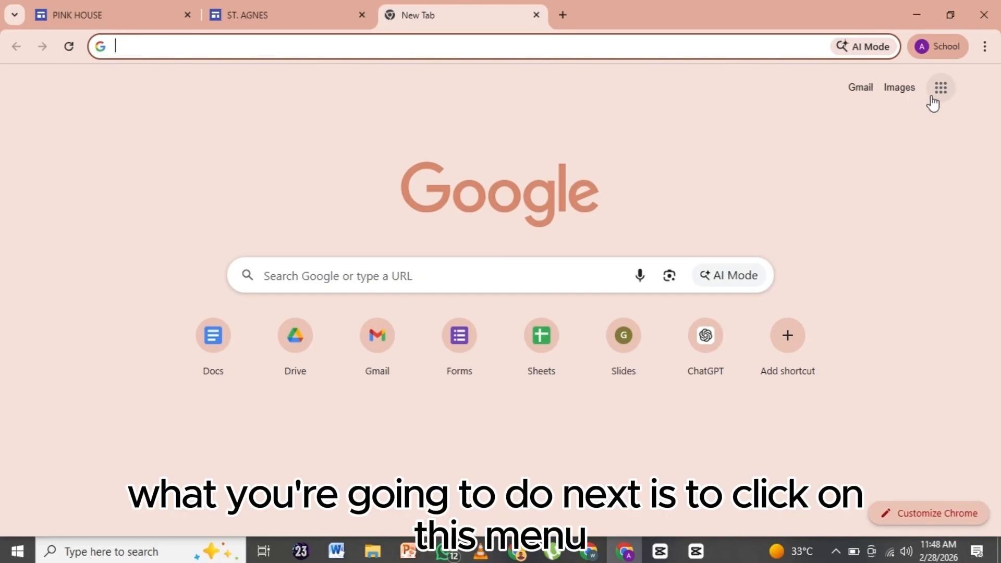
# Open Google Sites from the Google apps list and create a new blank site.
pyautogui.click(940, 89)
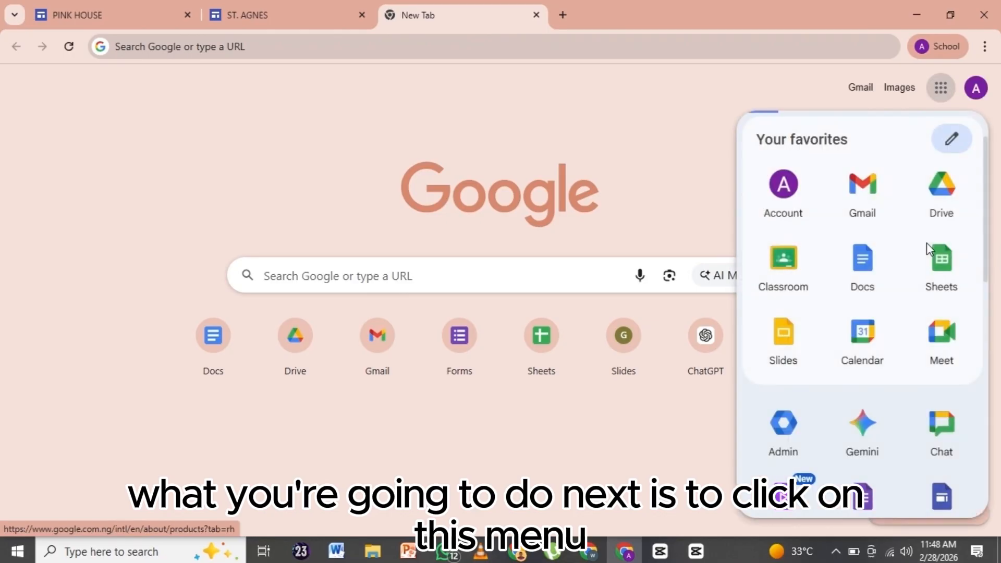
pyautogui.scroll(-1, 913, 396)
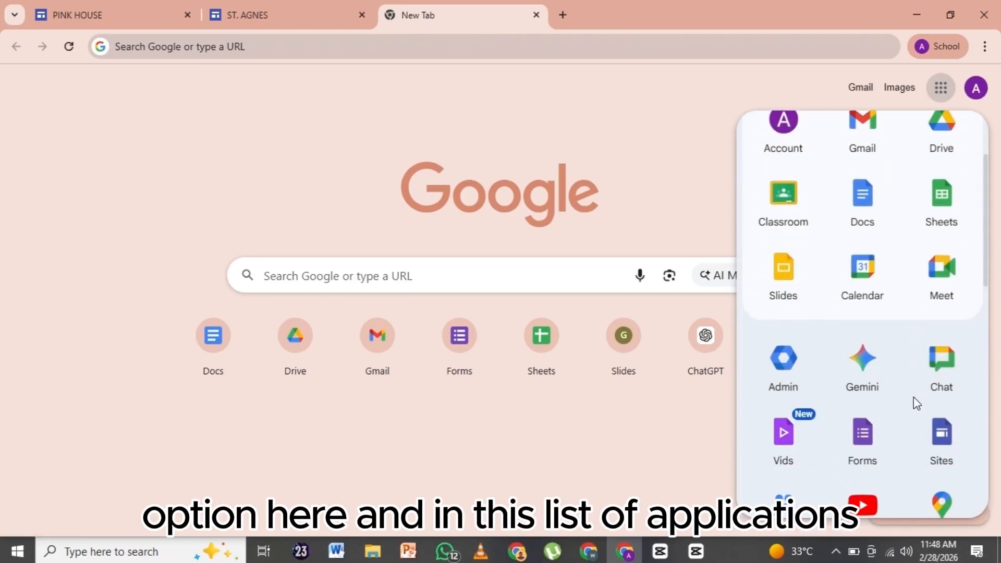
pyautogui.click(951, 457)
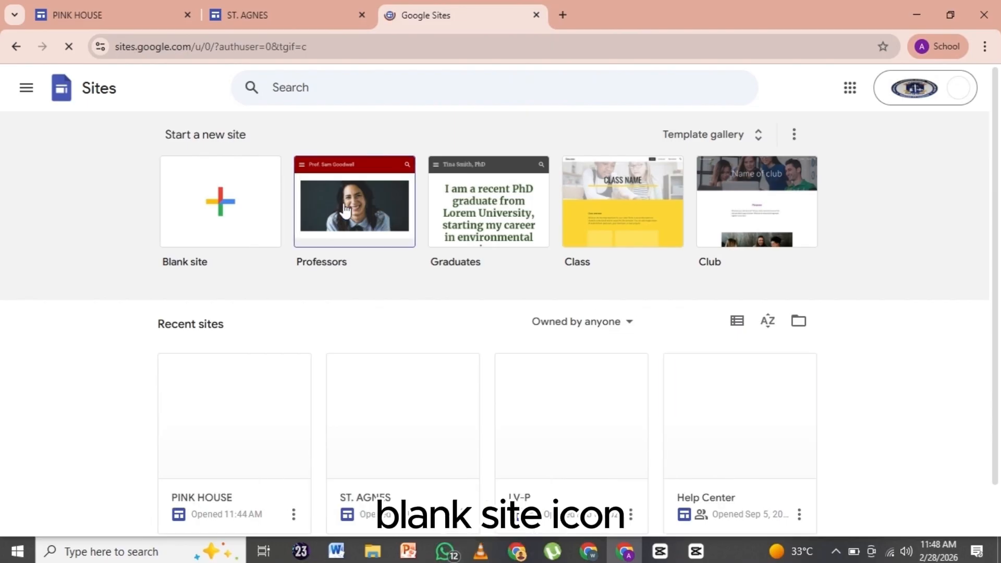
pyautogui.click(195, 209)
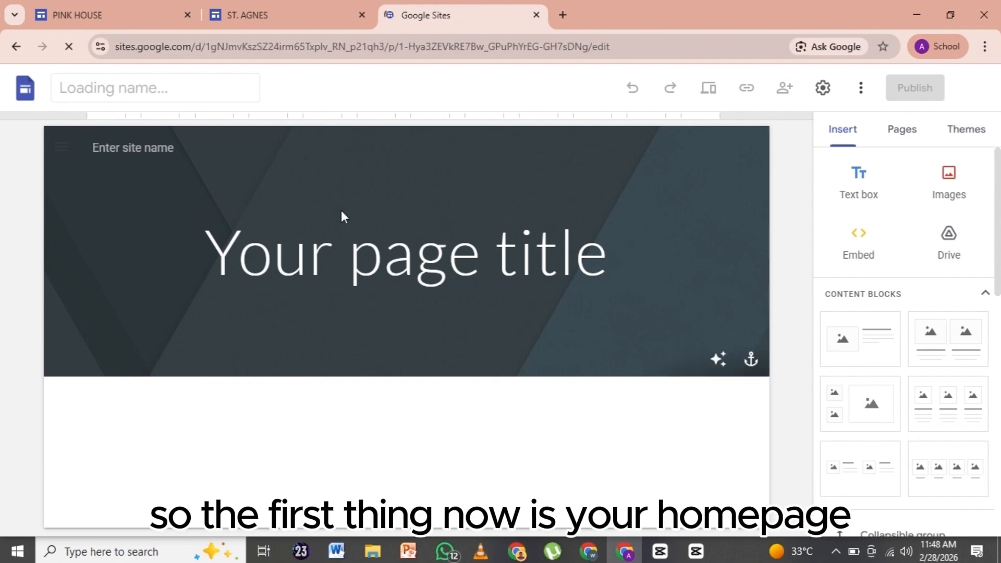
# Name the site document GREEN HOUSE and add HOUSE to the site name in the page header.
pyautogui.click(98, 85)
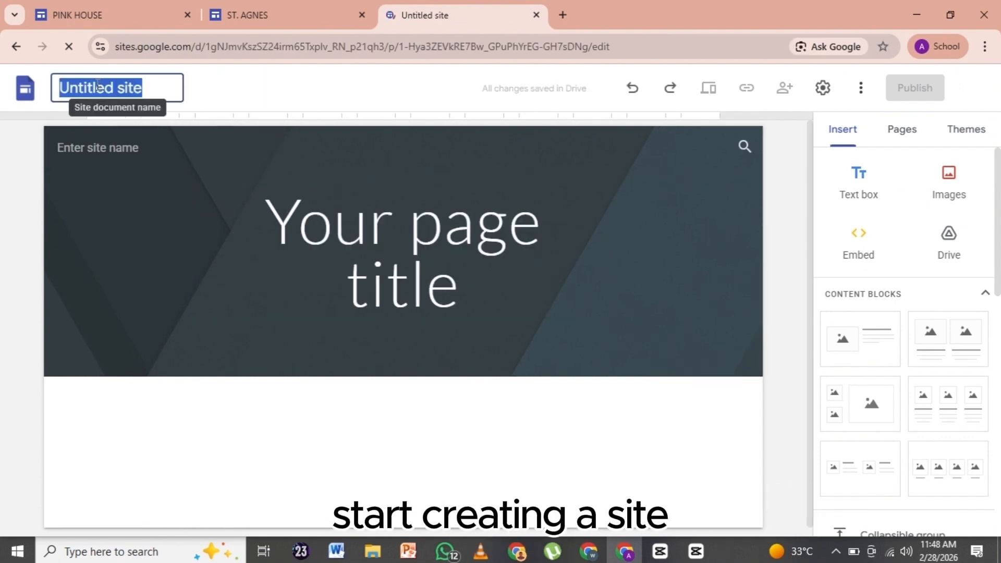
pyautogui.write('GREE')
pyautogui.hotkey('shift', 'n')
pyautogui.click(402, 8)
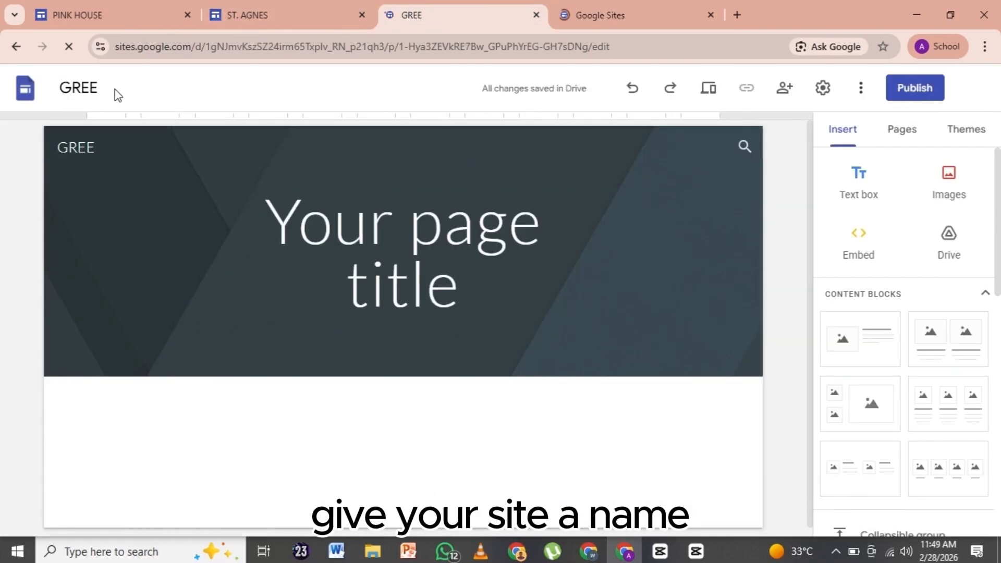
pyautogui.click(102, 88)
pyautogui.write('N ')
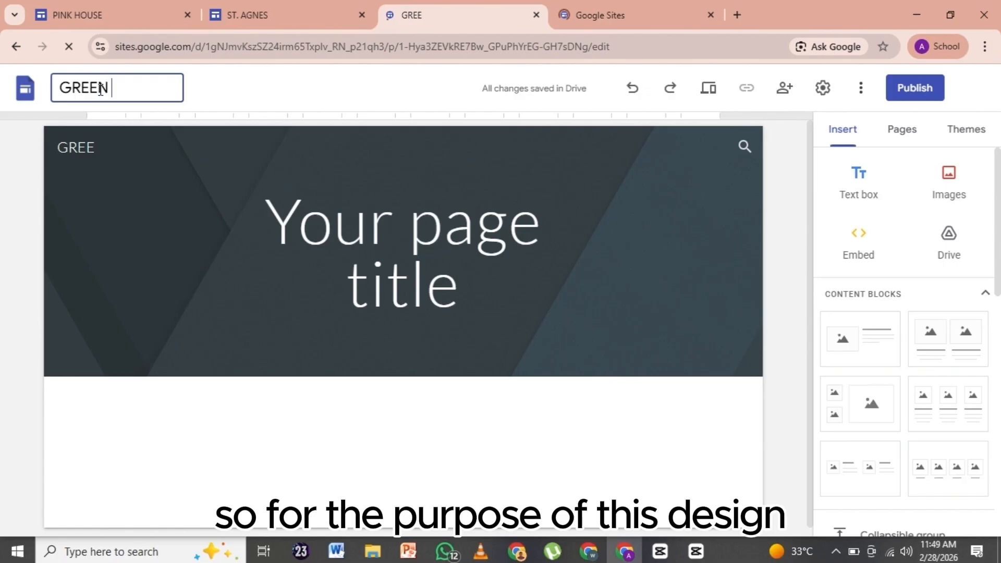
pyautogui.write('HOUSE')
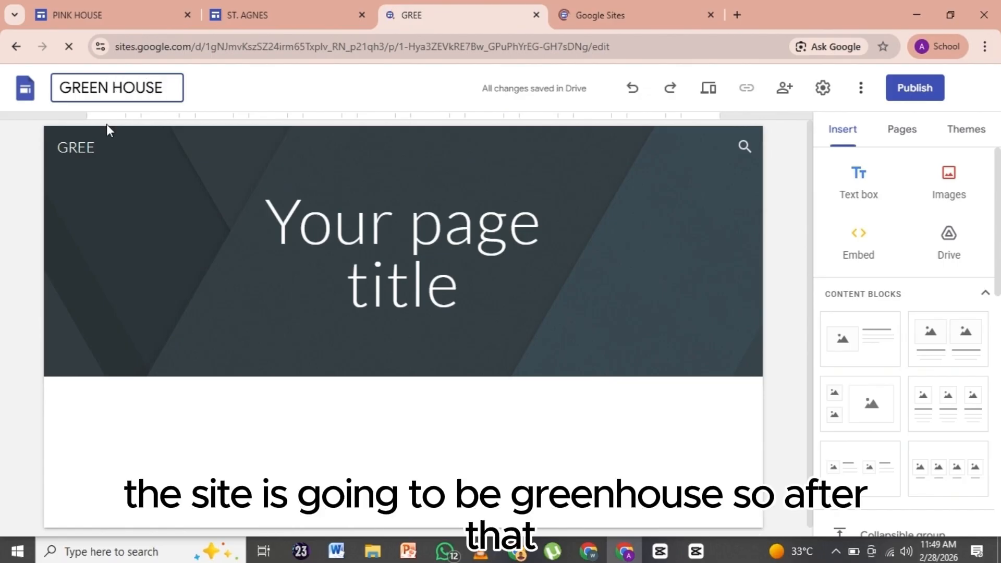
pyautogui.click(104, 146)
pyautogui.write('HOUSE')
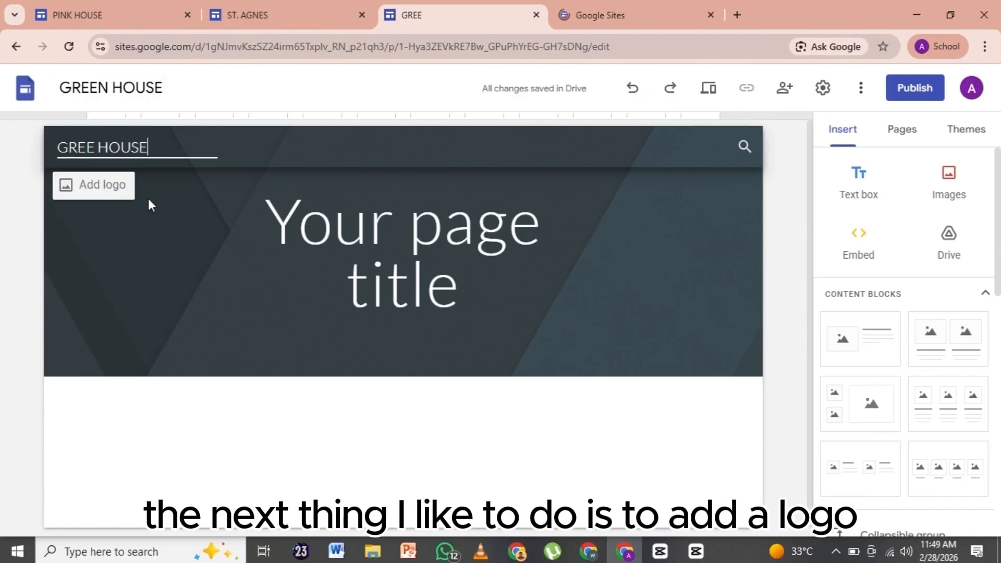
# Upload an image from the Girls xoxo (4) folder in Downloads as the site's logo.
pyautogui.click(107, 188)
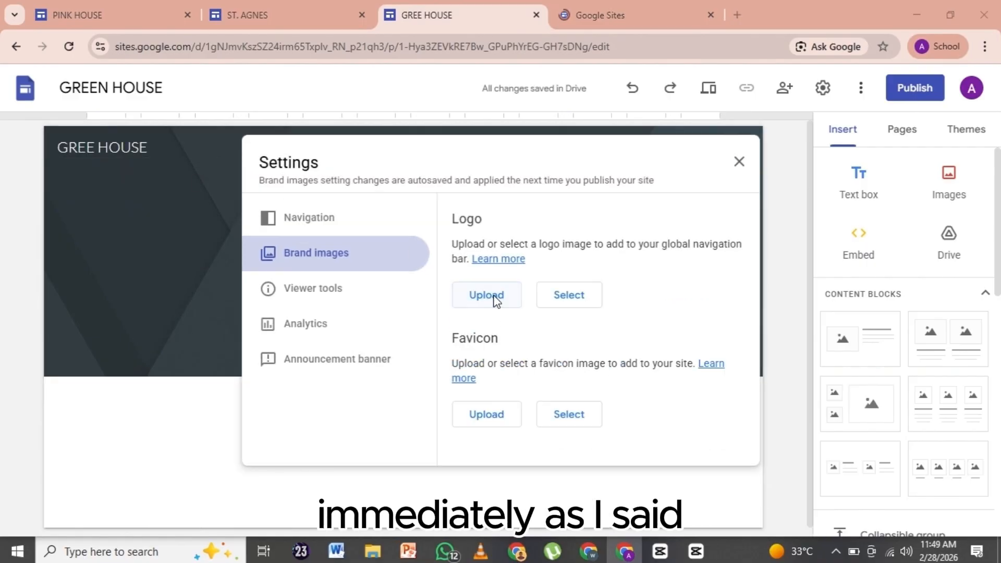
pyautogui.click(495, 301)
pyautogui.click(175, 35)
pyautogui.scroll(-1, 227, 170)
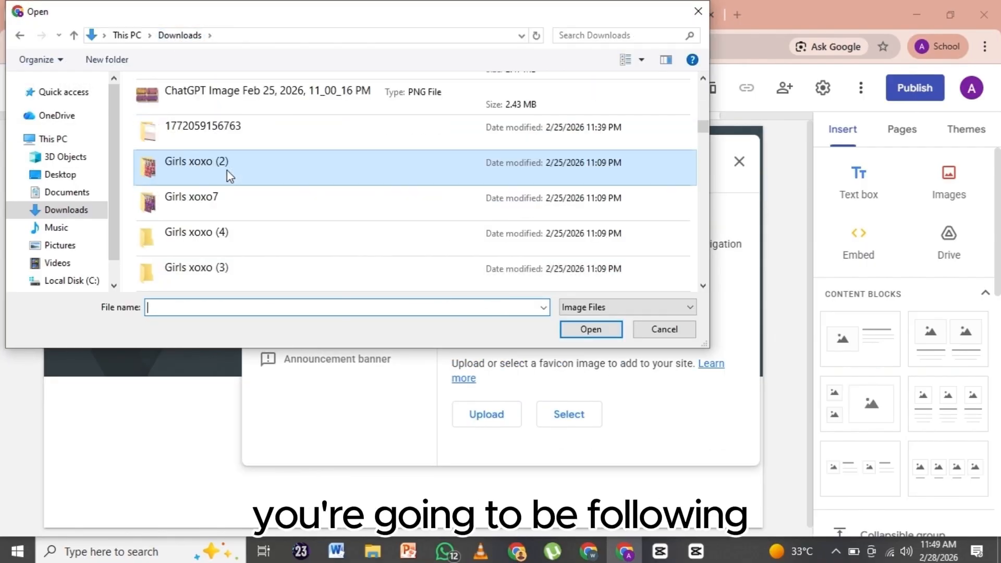
pyautogui.doubleClick(198, 234)
pyautogui.click(251, 202)
pyautogui.click(599, 330)
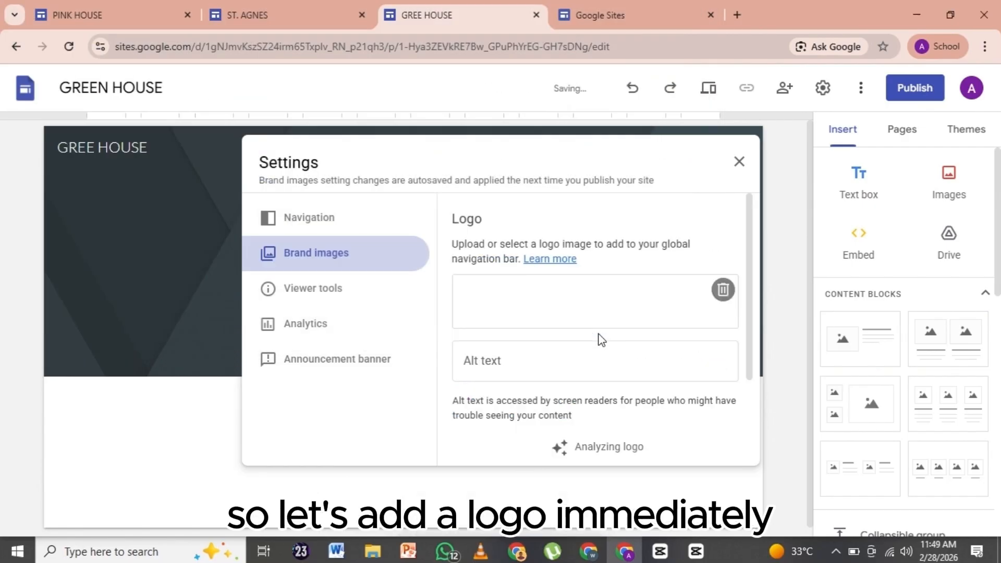
# Close the brand image settings and correct the site name in the page header to GREEN HOUSE.
pyautogui.scroll(-3, 715, 321)
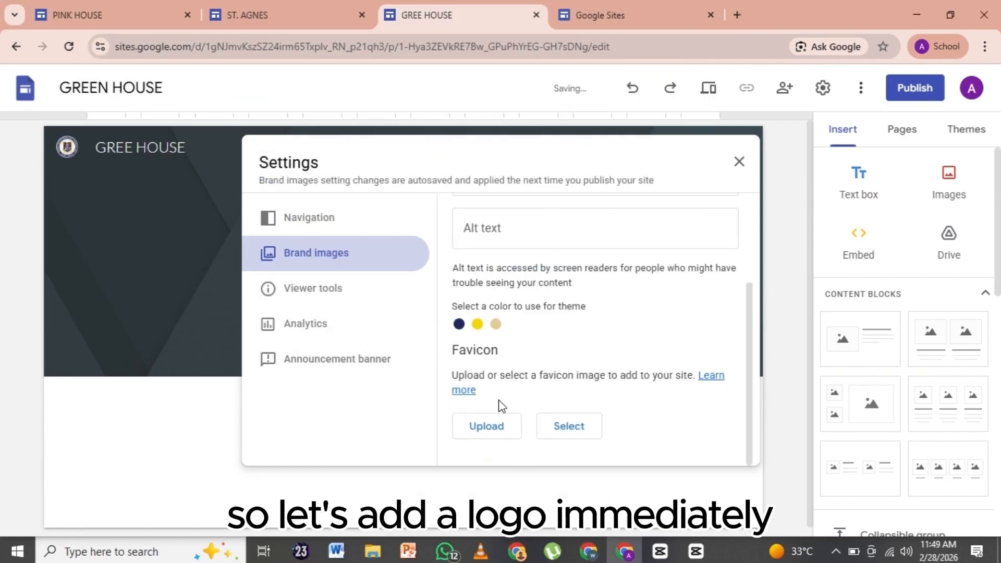
pyautogui.click(736, 166)
pyautogui.click(133, 147)
pyautogui.write('N')
# Replace the placeholder page title in the banner with GREEN HOUSE.
pyautogui.click(298, 216)
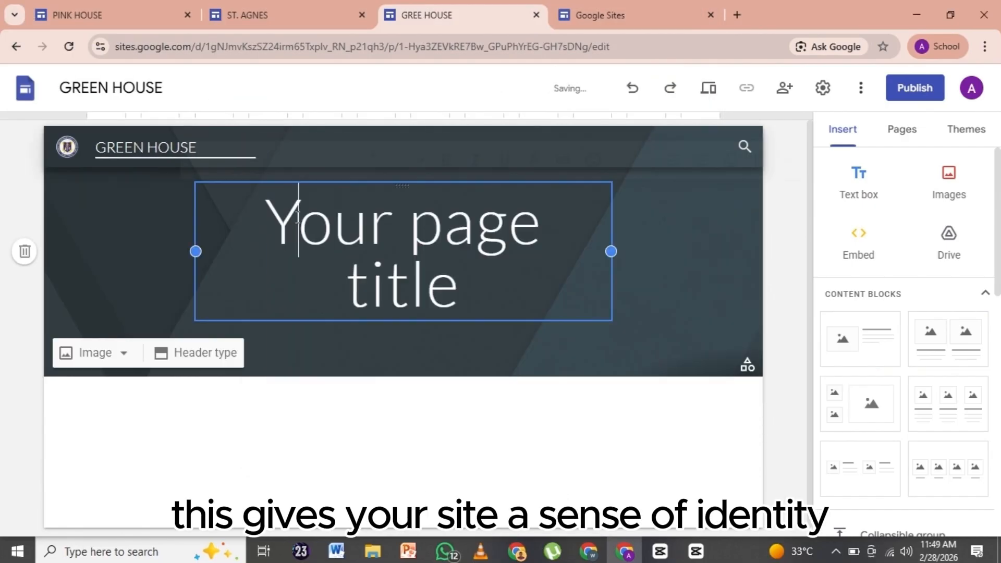
pyautogui.hotkey('ctrl', 'a')
pyautogui.write('GREEN HO')
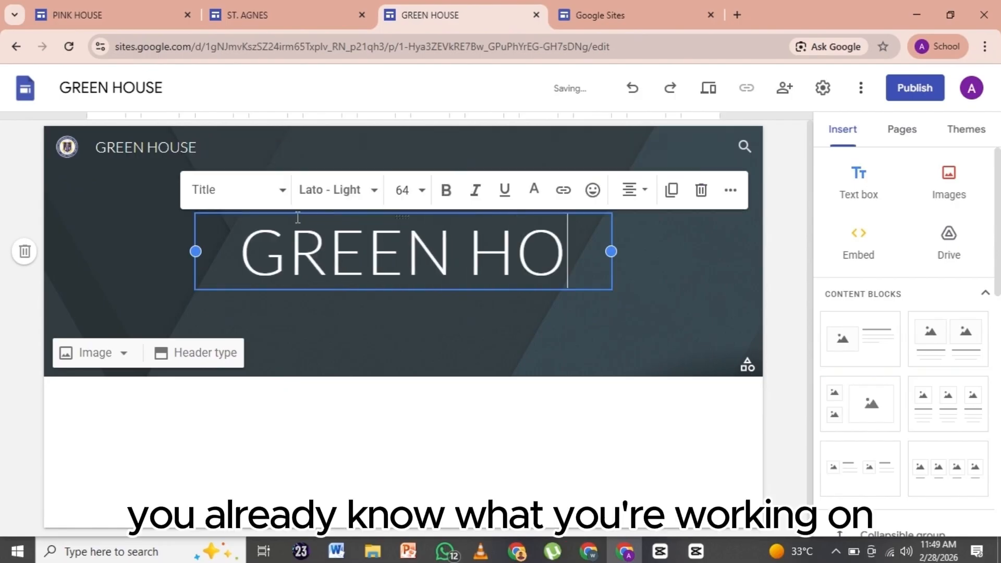
pyautogui.write('USE')
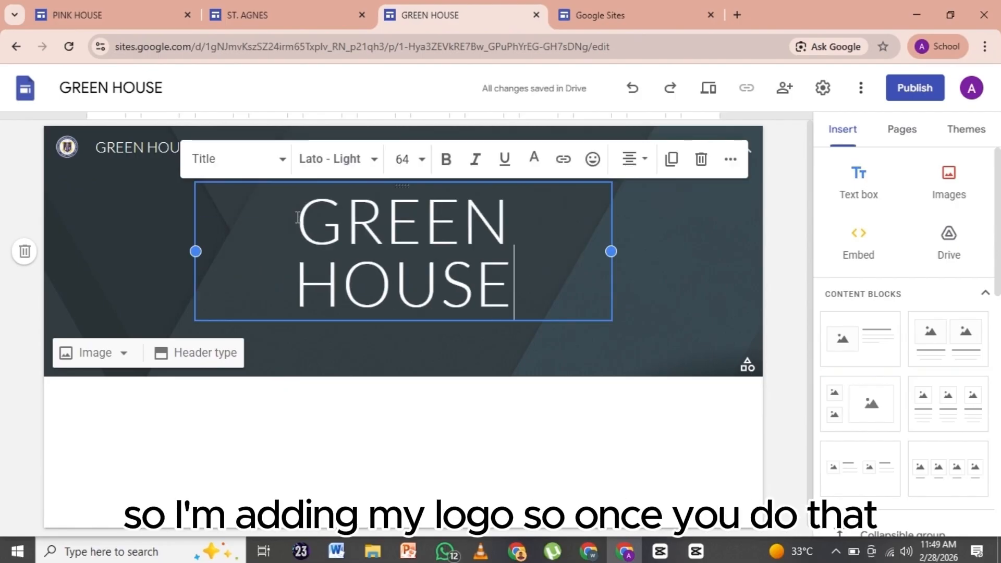
# Set the page title's font size to 72 and widen its text box on both sides so it fits one line.
pyautogui.hotkey('ctrl', 'a')
pyautogui.click(402, 159)
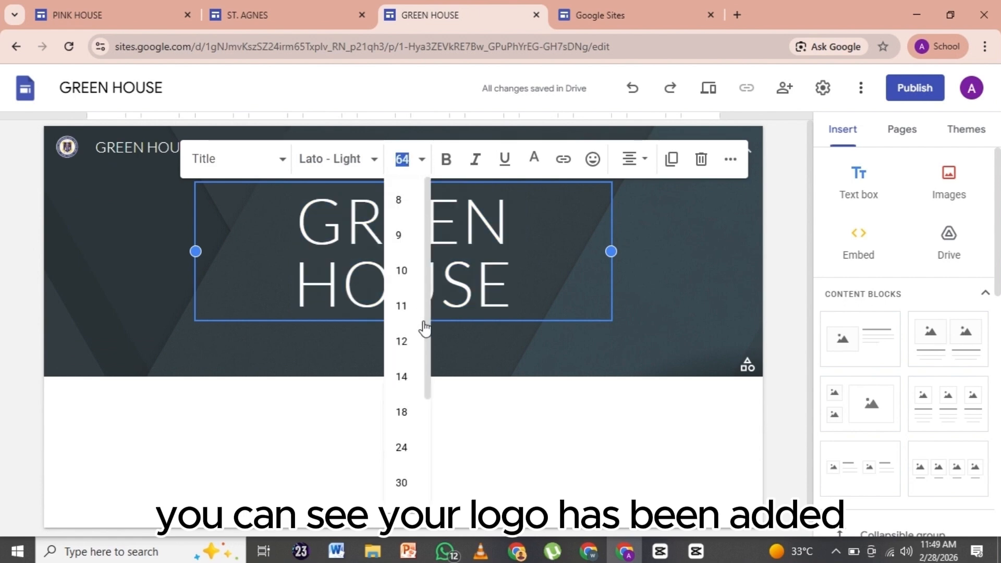
pyautogui.scroll(-3, 424, 329)
pyautogui.click(412, 467)
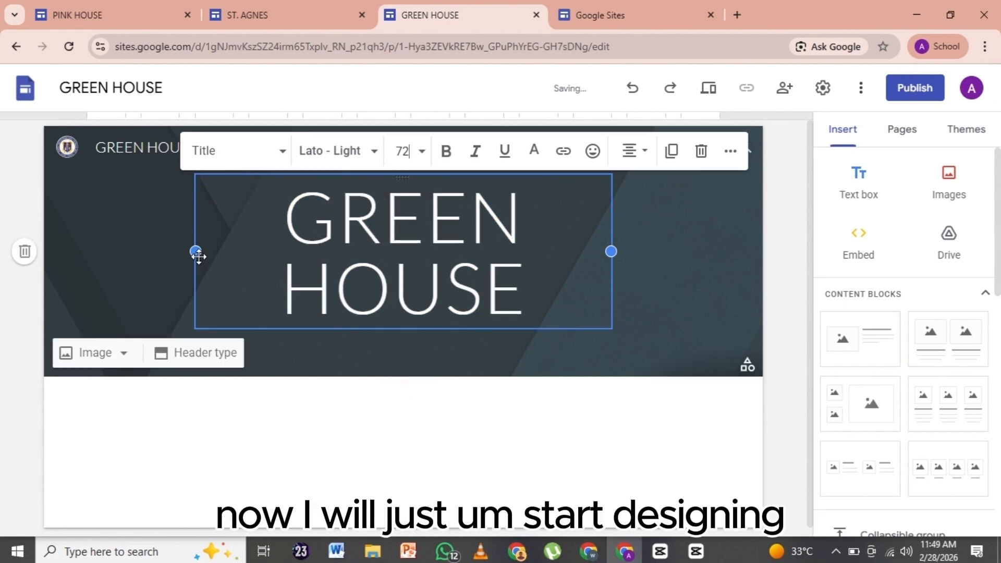
pyautogui.moveTo(196, 253); pyautogui.dragTo(87, 252)
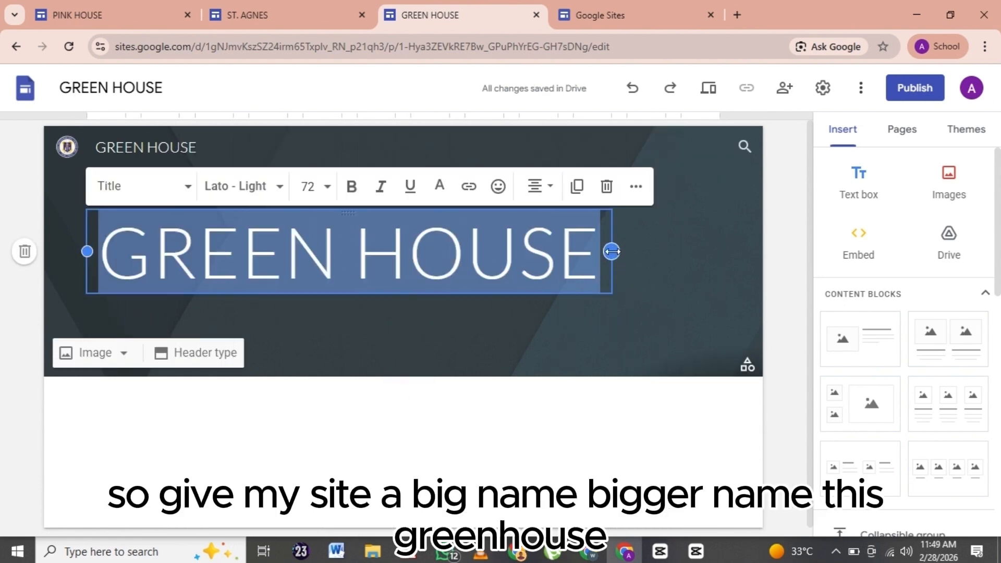
pyautogui.moveTo(611, 251); pyautogui.dragTo(666, 252)
pyautogui.click(542, 326)
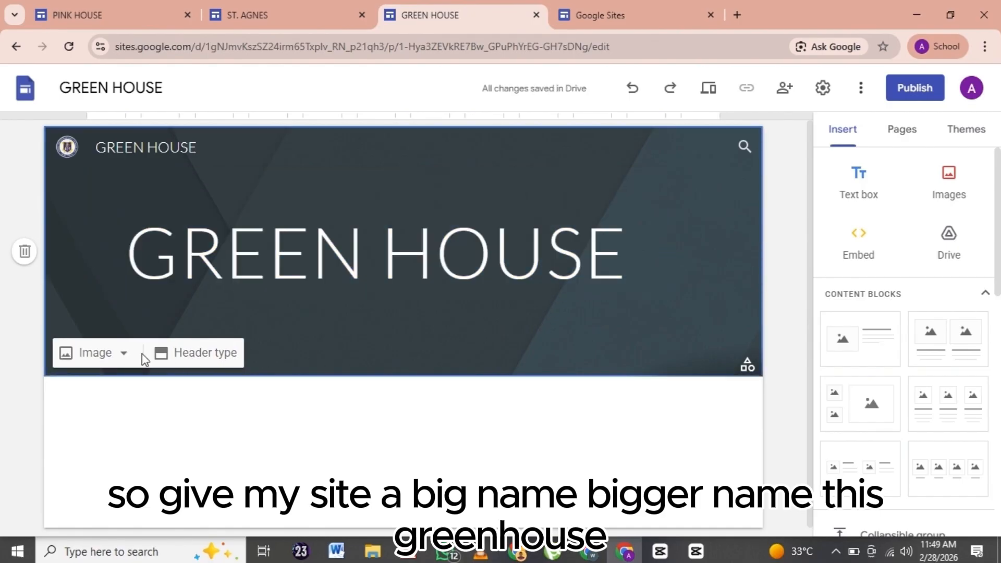
# Change the header type to Large banner.
pyautogui.click(166, 356)
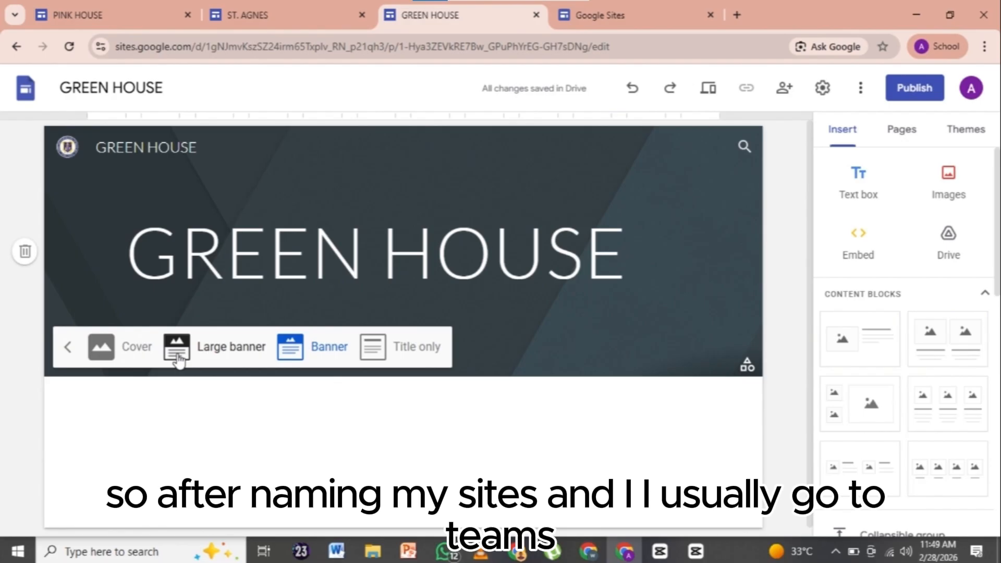
pyautogui.click(207, 348)
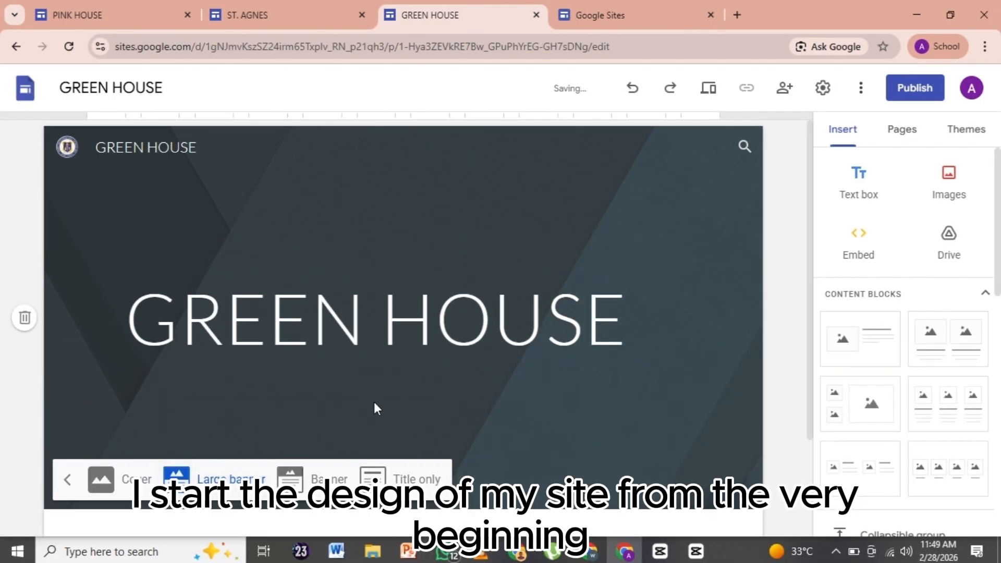
pyautogui.click(374, 404)
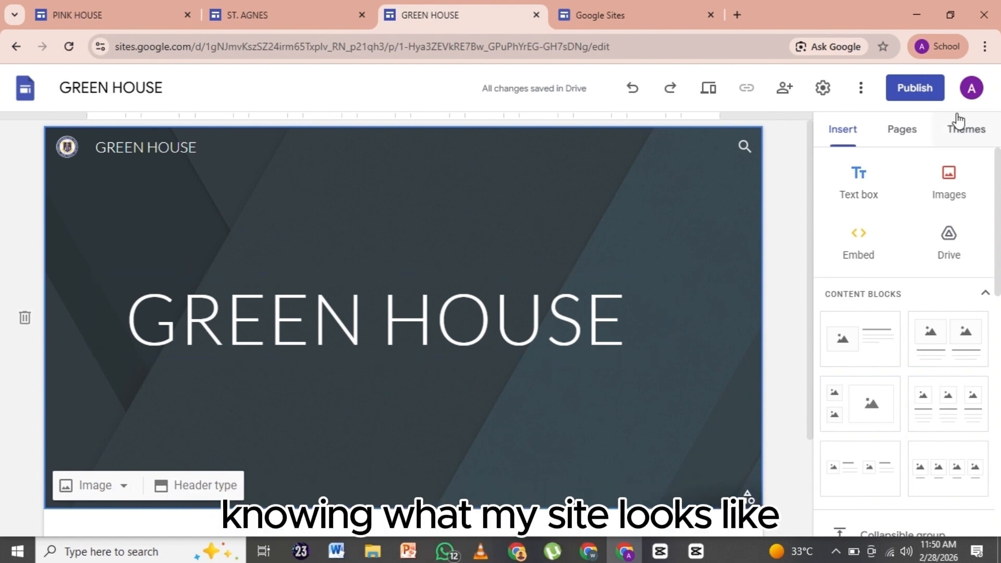
# Apply the Impression theme to the site with the green accent color.
pyautogui.scroll(-3, 766, 228)
pyautogui.click(961, 134)
pyautogui.scroll(-4, 957, 332)
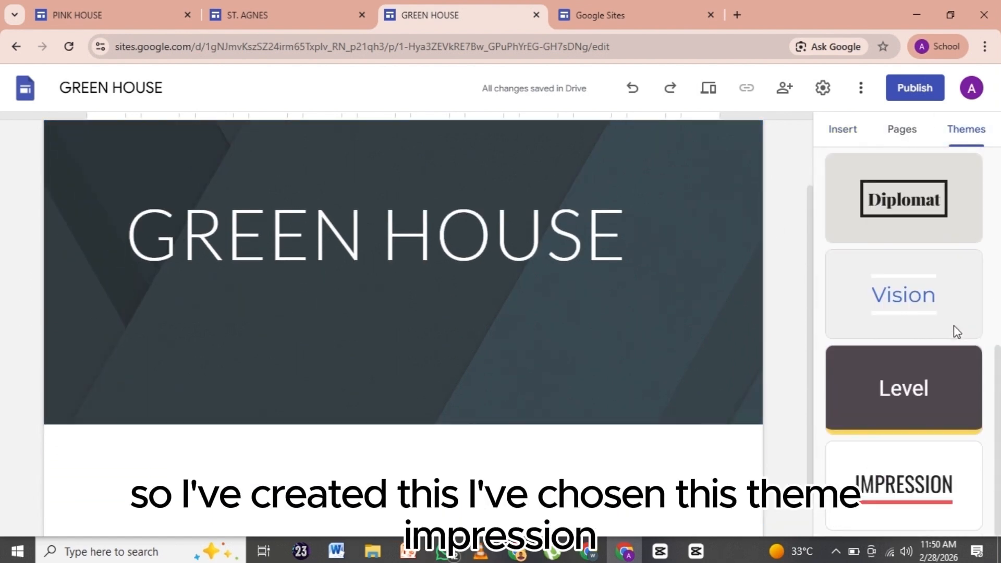
pyautogui.click(913, 493)
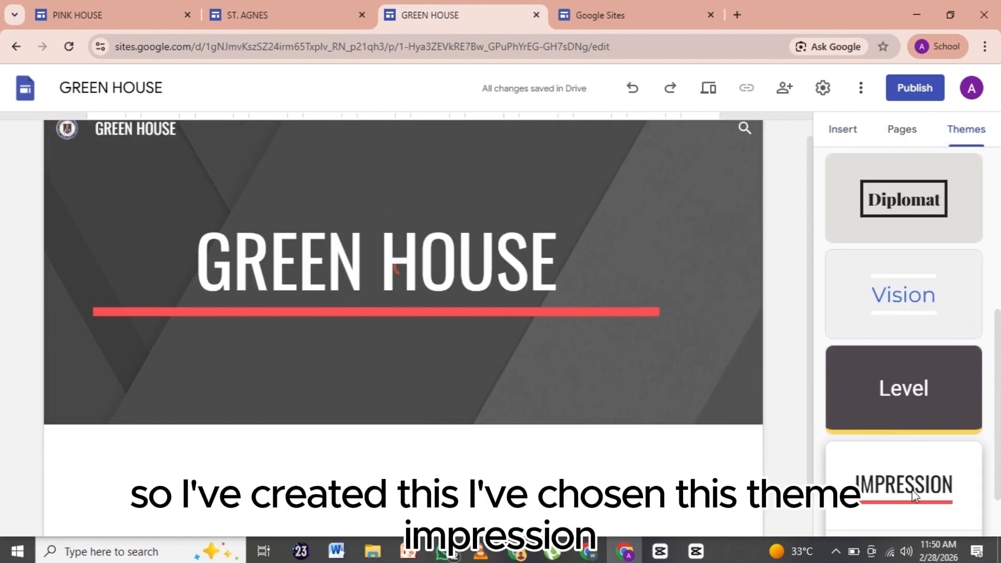
pyautogui.click(892, 477)
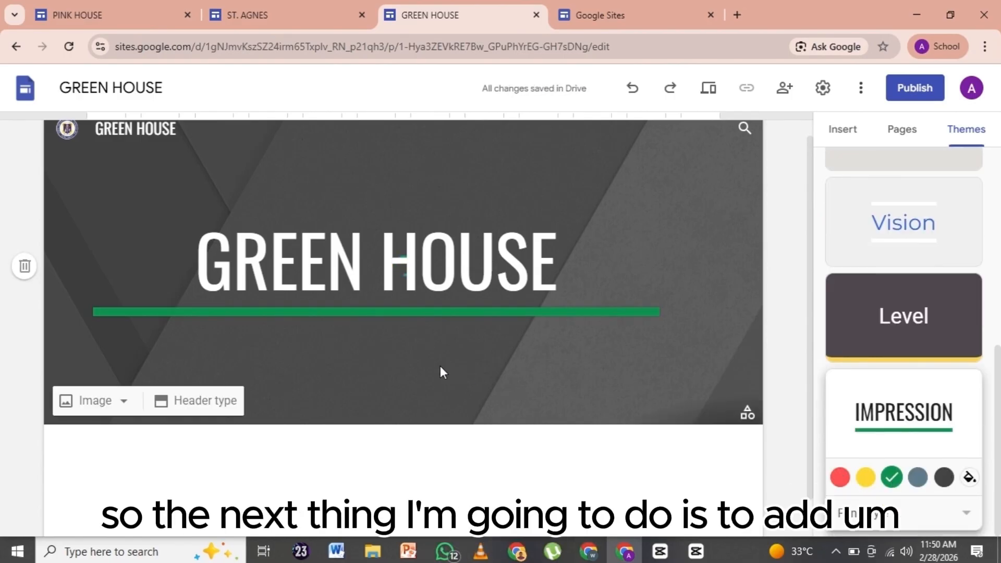
# Upload image 1 from the Girls xoxo (4) folder as the banner background.
pyautogui.click(99, 401)
pyautogui.click(104, 446)
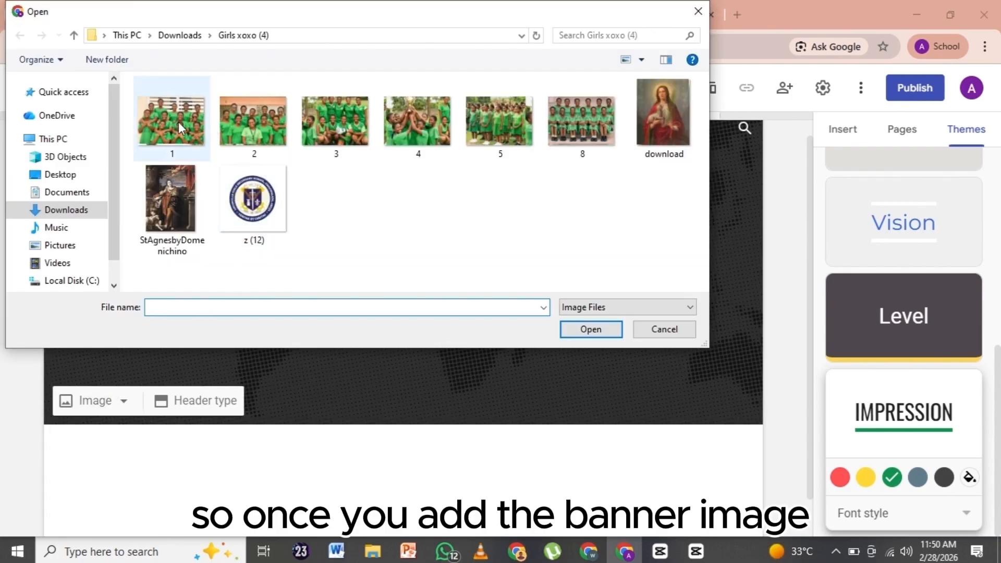
pyautogui.click(179, 121)
pyautogui.click(586, 332)
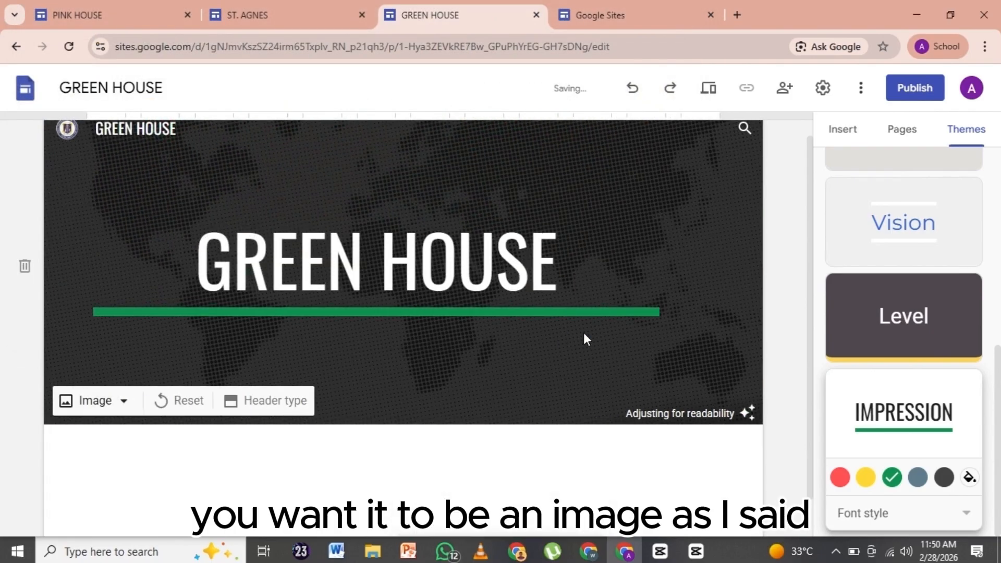
pyautogui.scroll(1, 582, 161)
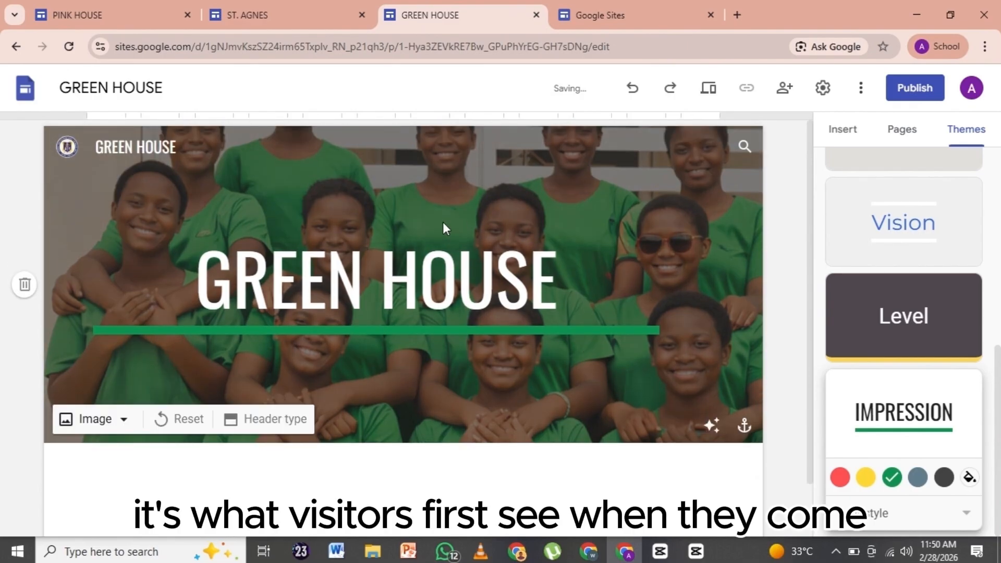
pyautogui.click(260, 423)
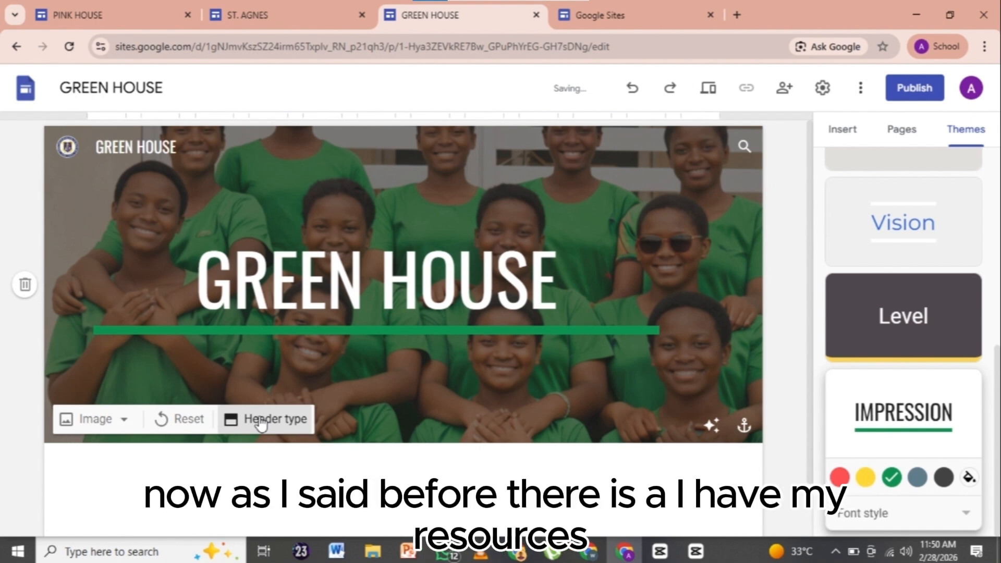
pyautogui.click(261, 421)
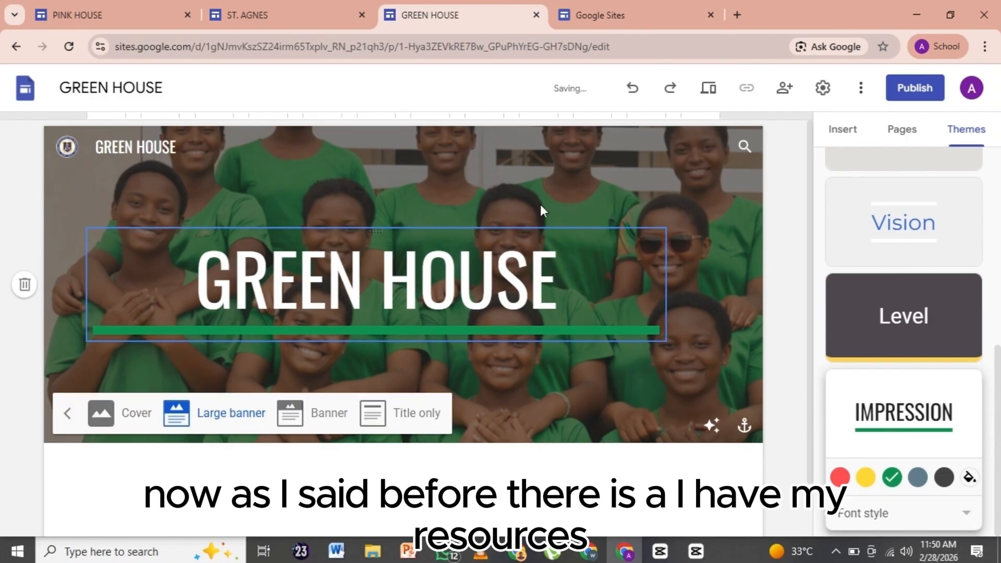
pyautogui.click(598, 240)
# Change the GREEN HOUSE banner title's font to the extra-light Oswald variant.
pyautogui.click(496, 282)
pyautogui.hotkey('ctrl', 'a')
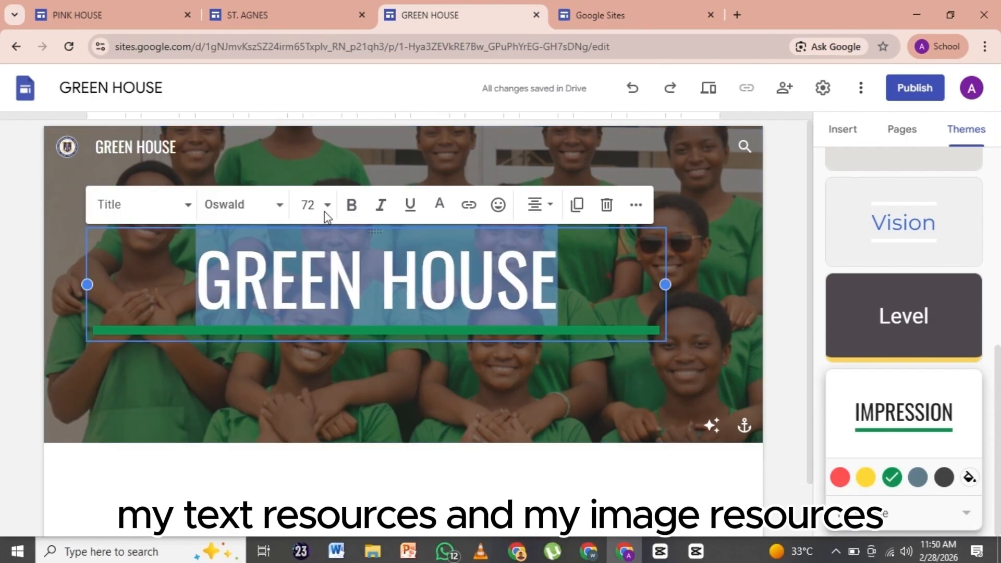
pyautogui.click(280, 206)
pyautogui.moveTo(305, 320)
pyautogui.click(360, 334)
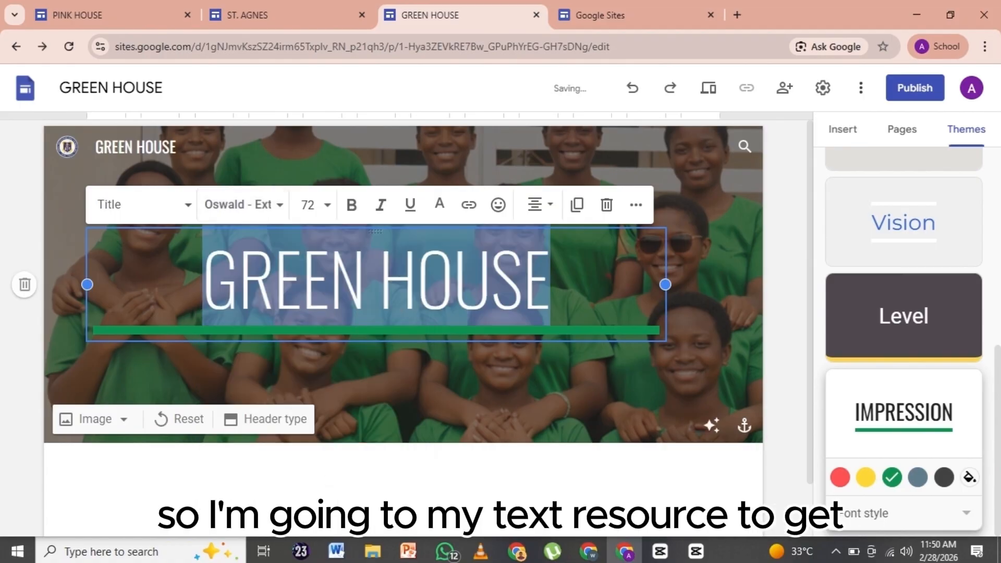
pyautogui.click(593, 399)
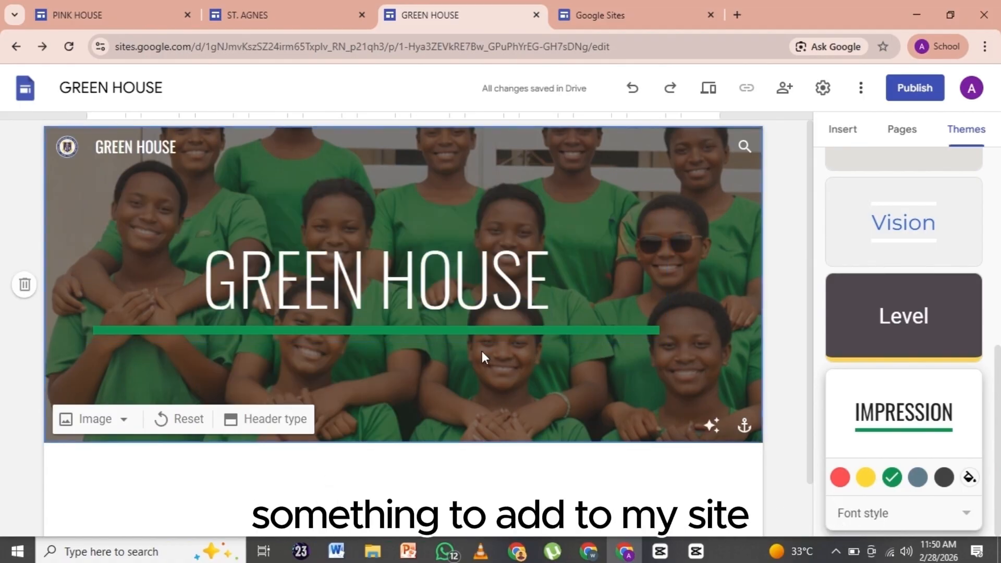
# Insert a text box, place it in the banner beneath the GREEN HOUSE title and start editing its text.
pyautogui.click(841, 128)
pyautogui.click(852, 190)
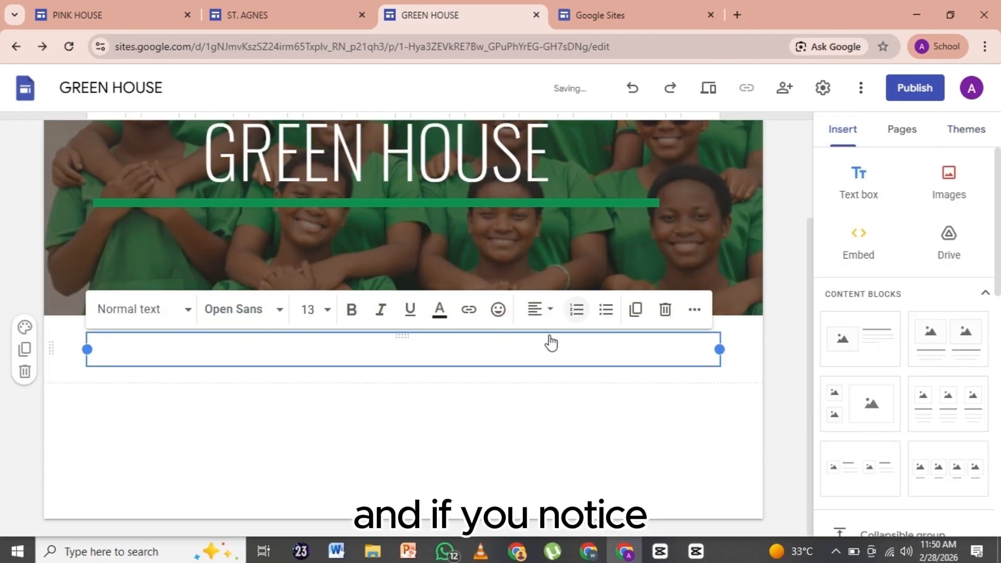
pyautogui.click(522, 280)
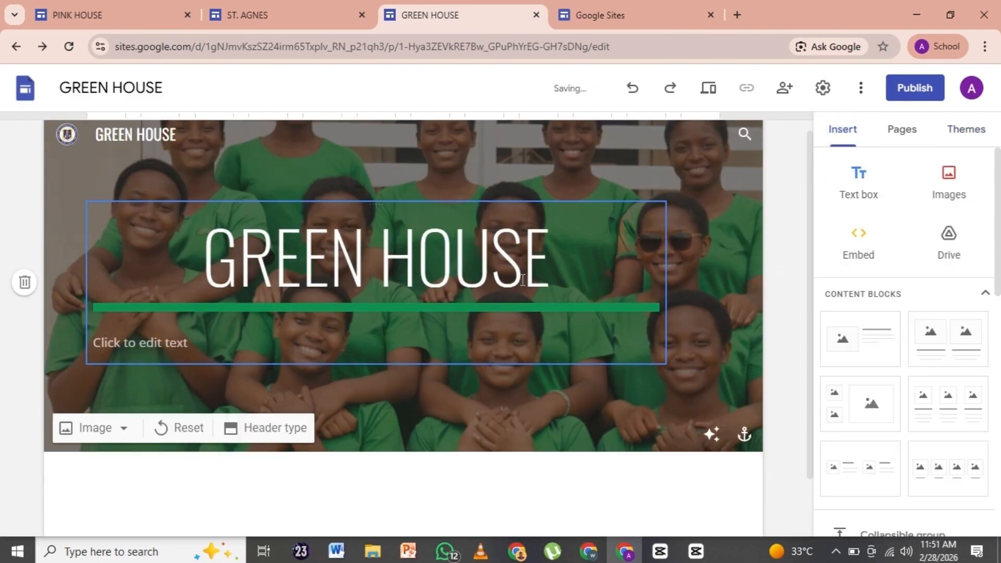
pyautogui.click(329, 338)
# Switch to the HOMEPAG document in Word and copy the line GIRLS SECONDARY SCHOOL ABUJA.
pyautogui.click(336, 552)
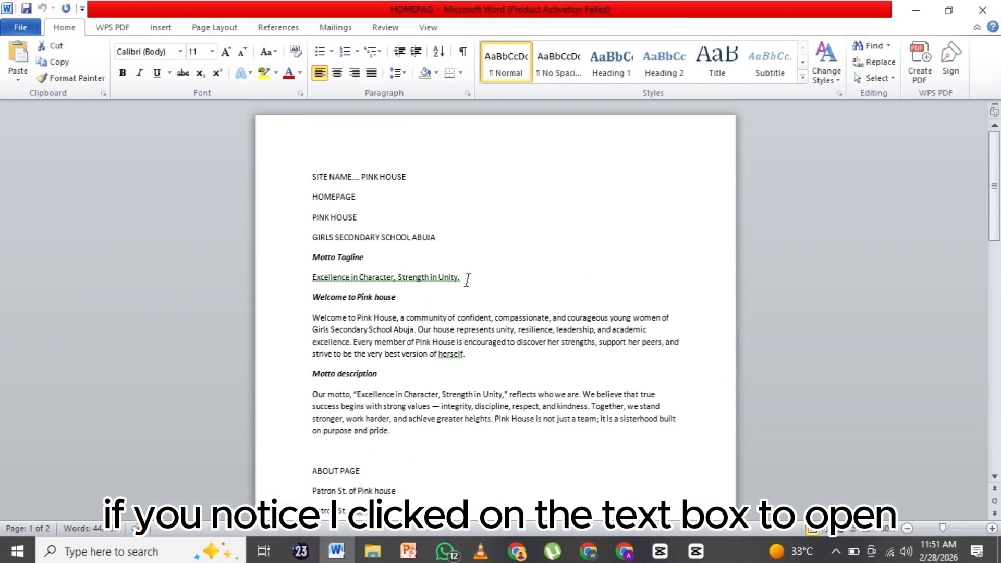
pyautogui.moveTo(442, 238); pyautogui.dragTo(312, 240)
pyautogui.hotkey('ctrl', 'c')
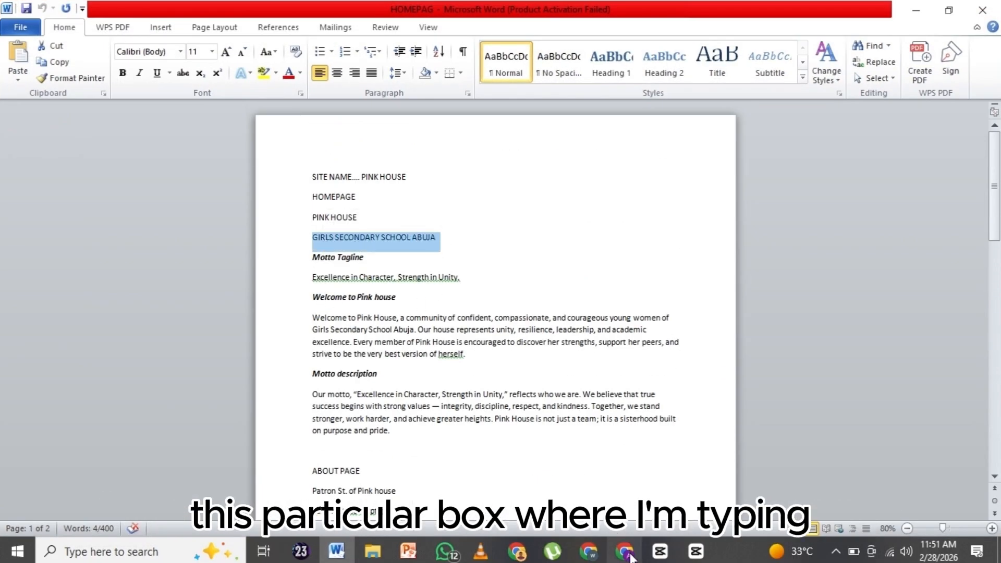
# Return to the site in Chrome and enter INTERNATIONAL followed by the copied school name in the banner text box.
pyautogui.click(628, 554)
pyautogui.write('INTERNATIONAL')
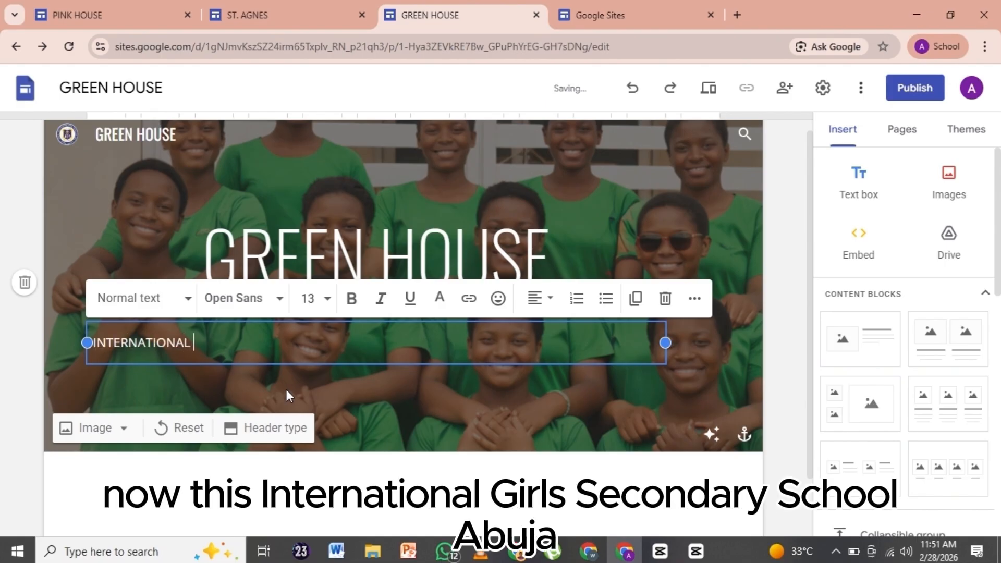
pyautogui.hotkey('ctrl', 'v')
pyautogui.press('BackSpace')
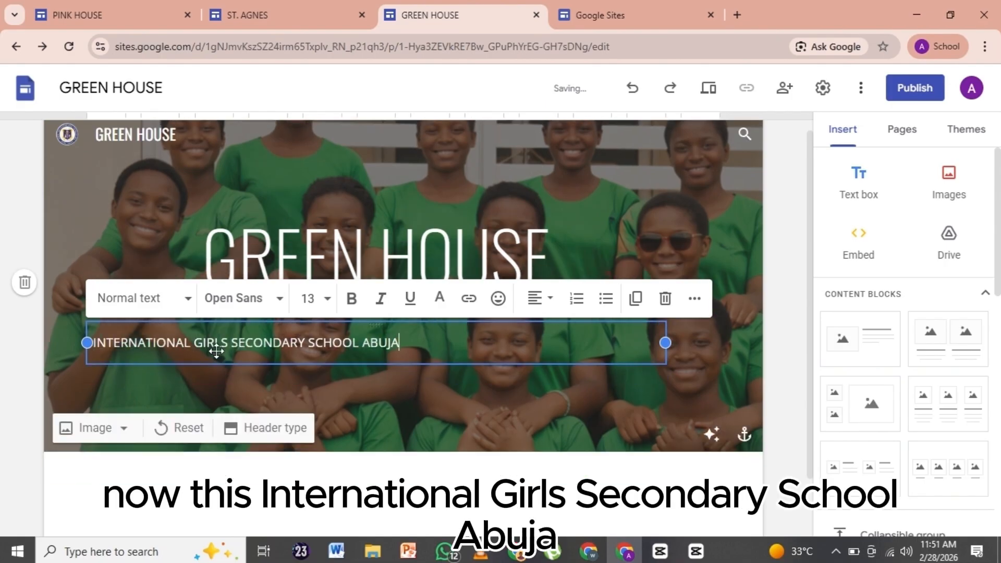
# Set the font size of the school name line in the banner to 24.
pyautogui.click(104, 342)
pyautogui.press('Left')
pyautogui.press('Left')
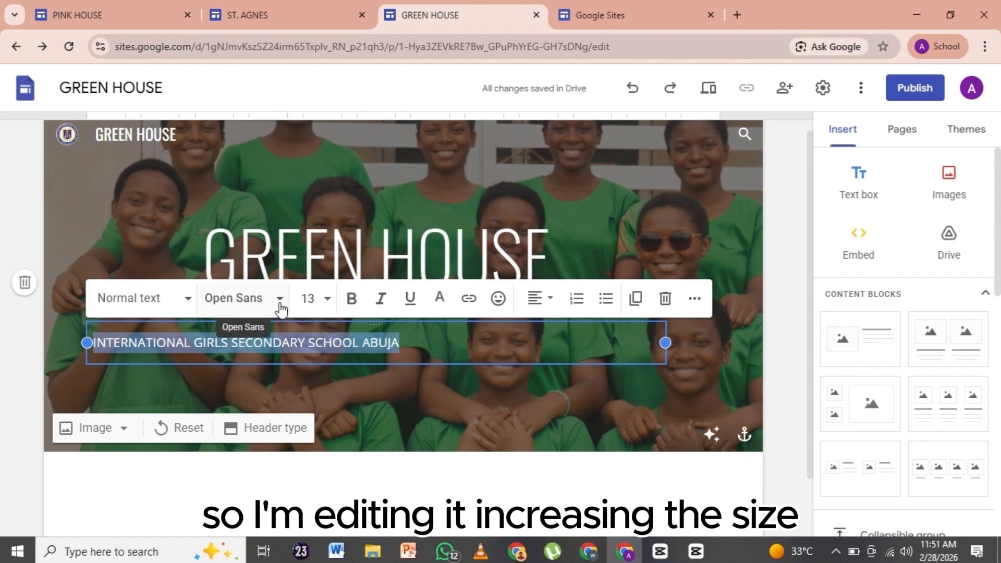
pyautogui.click(325, 300)
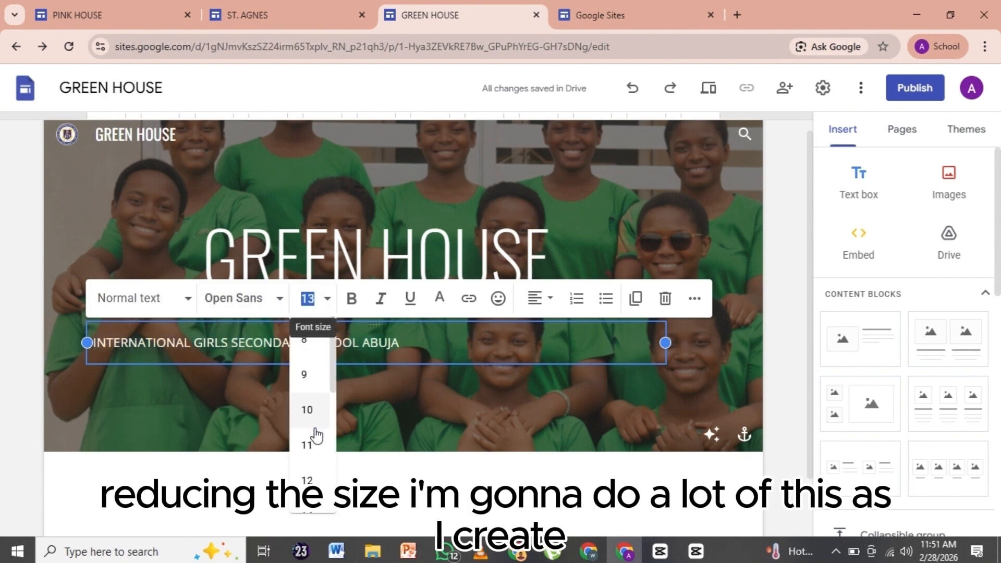
pyautogui.click(310, 485)
pyautogui.click(323, 301)
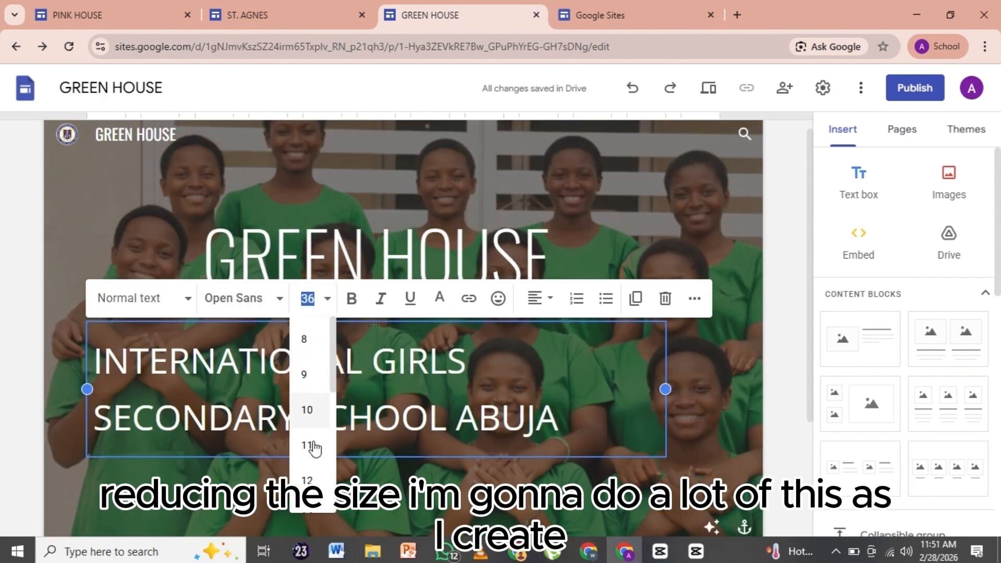
pyautogui.click(307, 492)
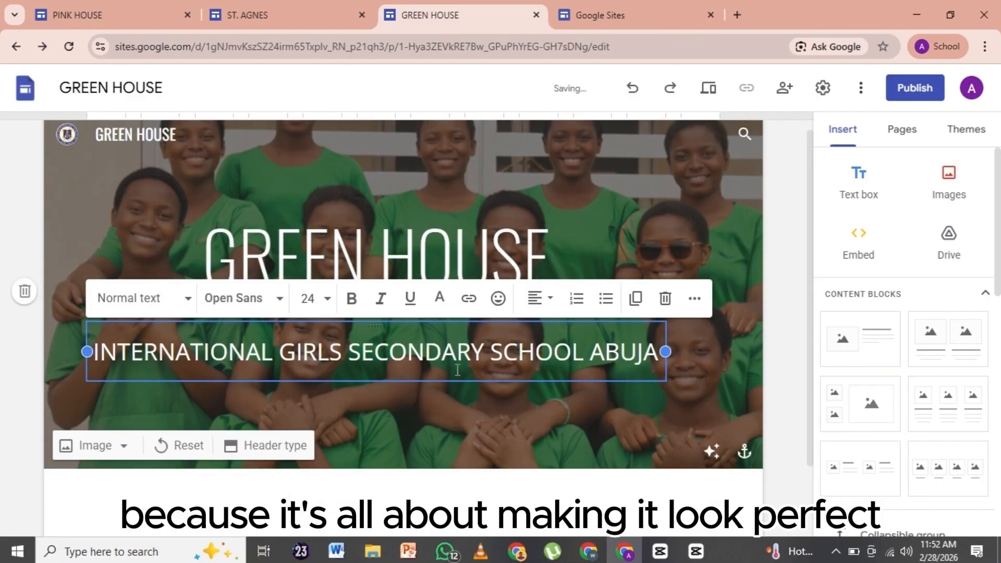
# Add a comma after SCHOOL in the banner line and widen its text box so the name fits one line.
pyautogui.click(585, 361)
pyautogui.write(',')
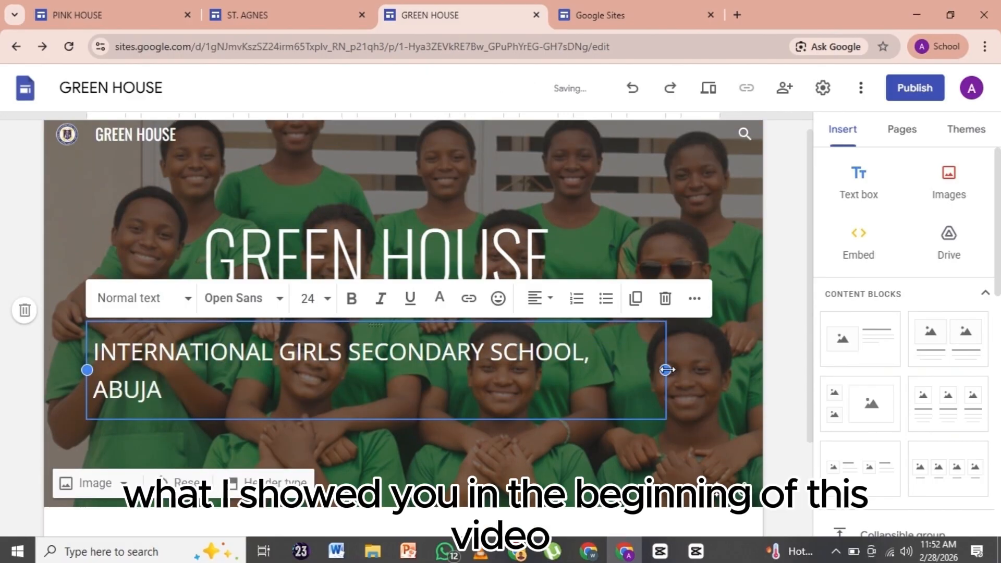
pyautogui.moveTo(665, 368); pyautogui.dragTo(714, 366)
# Center the INTERNATIONAL GIRLS SECONDARY SCHOOL, ABUJA line within its text box.
pyautogui.tripleClick(621, 368)
pyautogui.click(540, 298)
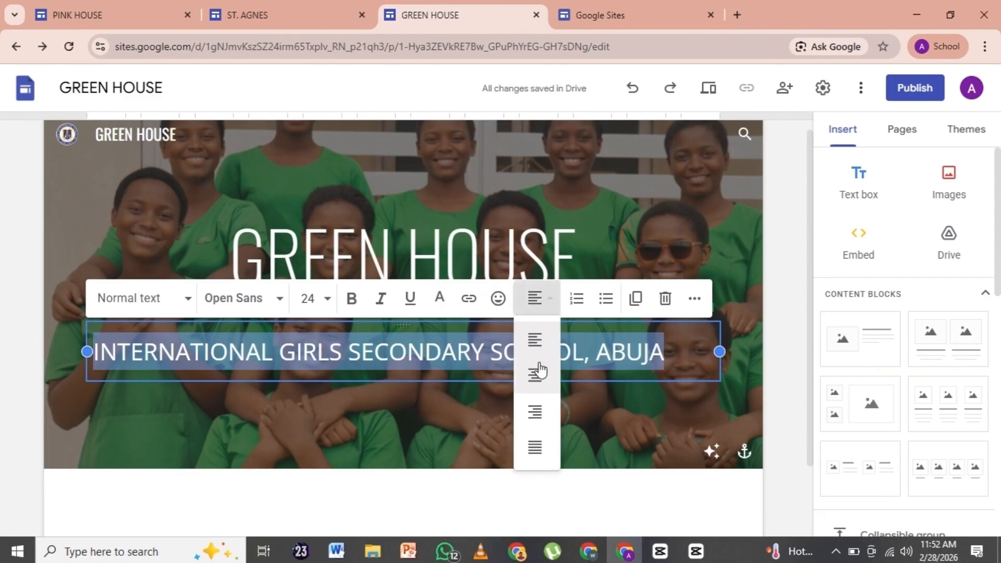
pyautogui.click(537, 373)
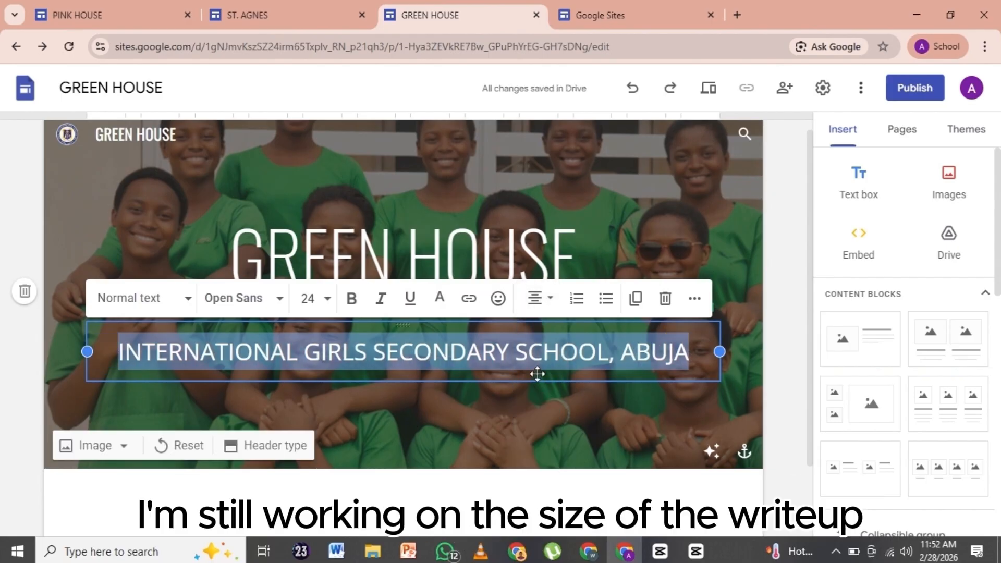
# Set the font size of the school name line in the banner to 18.
pyautogui.click(322, 298)
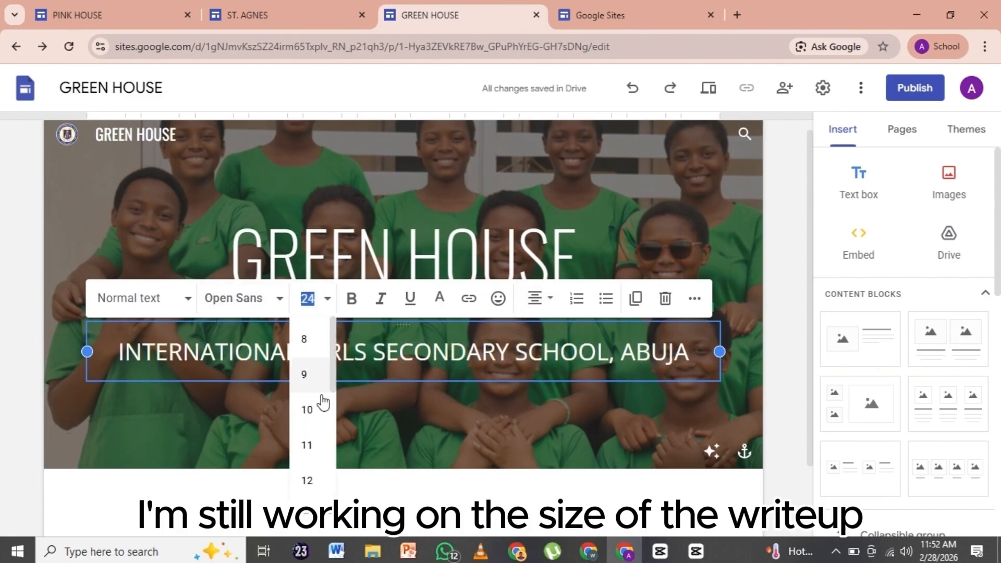
pyautogui.scroll(-3, 323, 404)
pyautogui.click(307, 449)
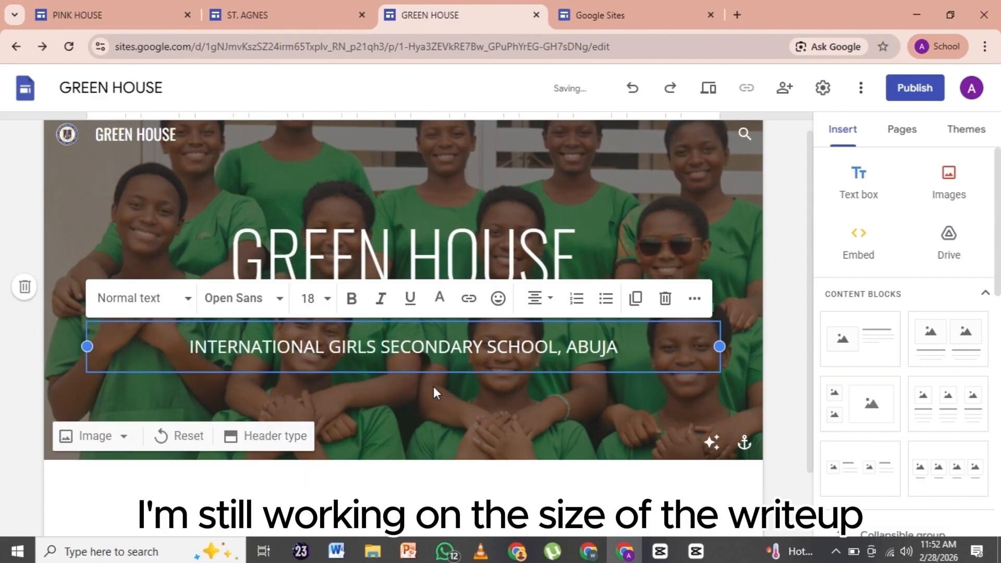
# Set the font size of the INTERNATIONAL GIRLS SECONDARY SCHOOL, ABUJA line to 20.
pyautogui.moveTo(625, 348); pyautogui.dragTo(238, 335)
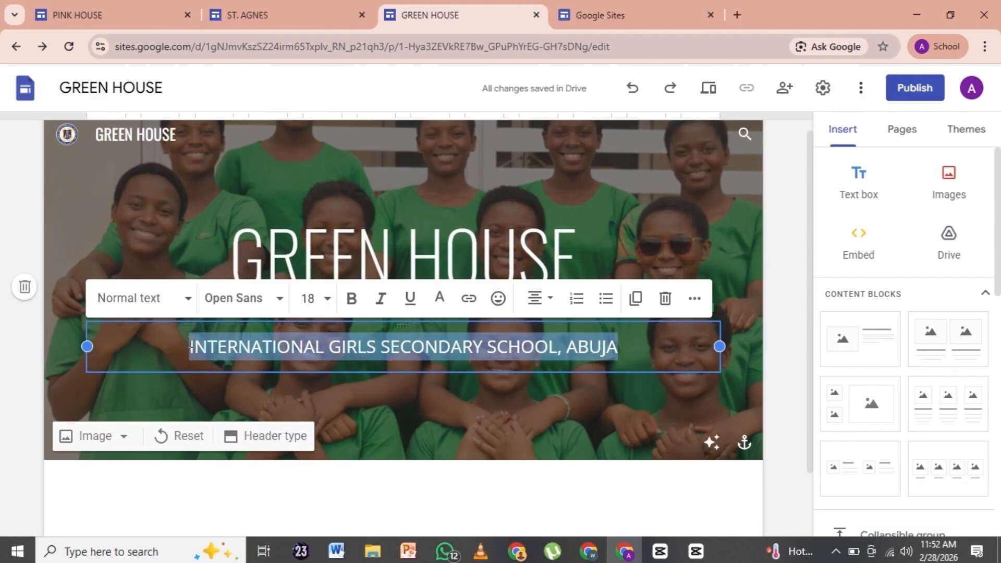
pyautogui.click(308, 299)
pyautogui.write('20')
pyautogui.press('Return')
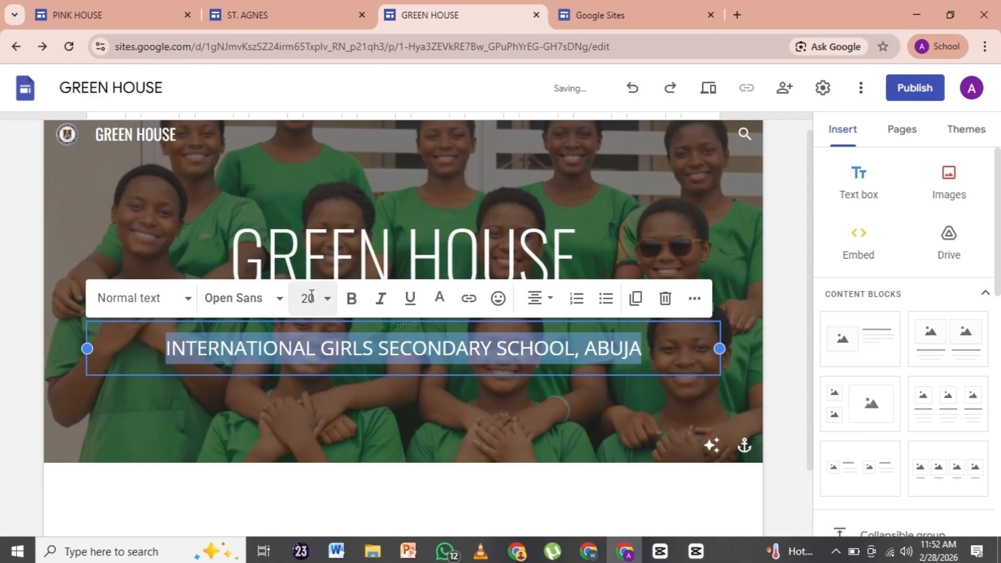
pyautogui.click(439, 400)
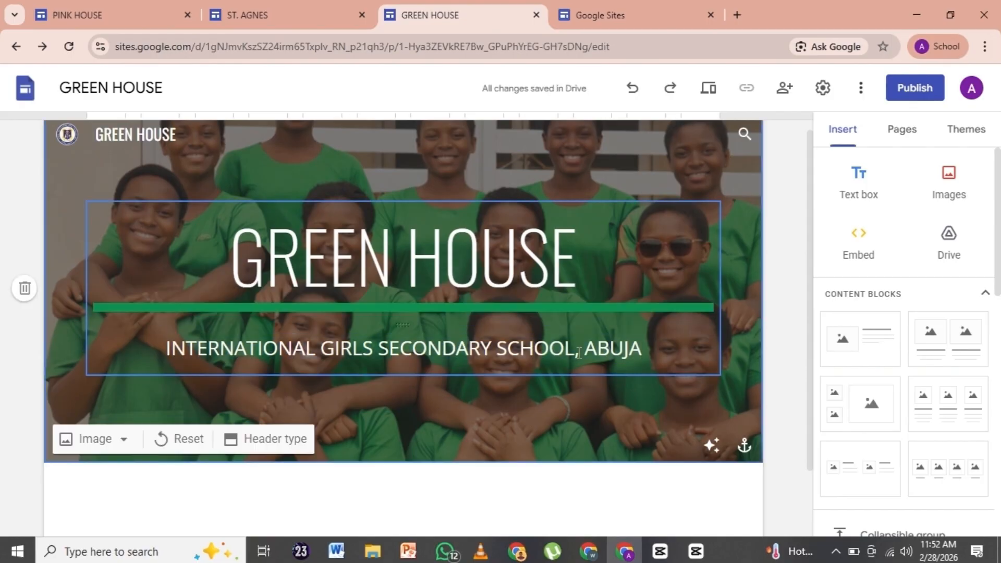
# Add a text box below the school name in the banner and fill it with the motto tagline copied from the Word document.
pyautogui.click(872, 196)
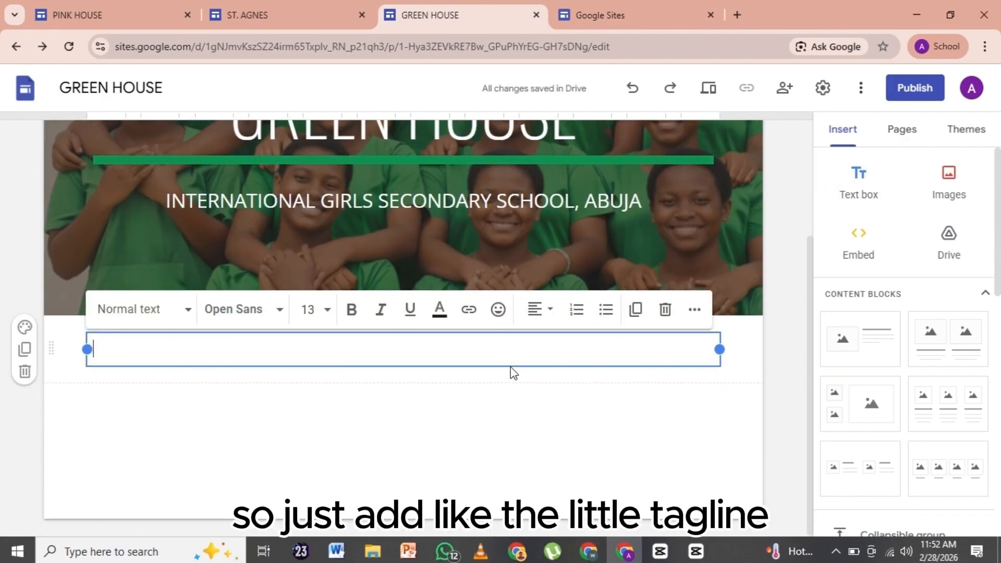
pyautogui.moveTo(510, 365); pyautogui.dragTo(506, 280)
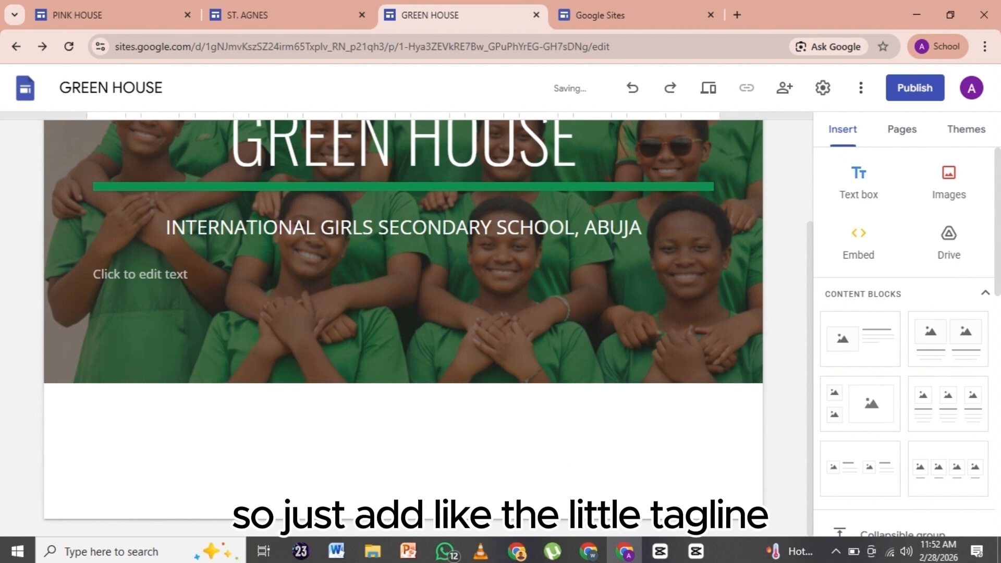
pyautogui.click(336, 551)
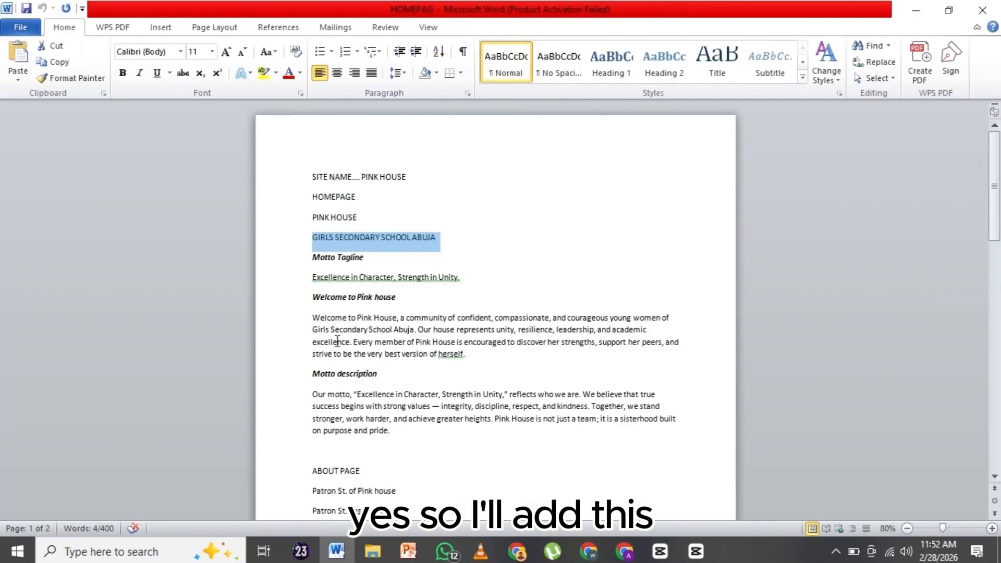
pyautogui.moveTo(459, 277); pyautogui.dragTo(313, 280)
pyautogui.hotkey('ctrl', 'c')
pyautogui.rightClick(313, 280)
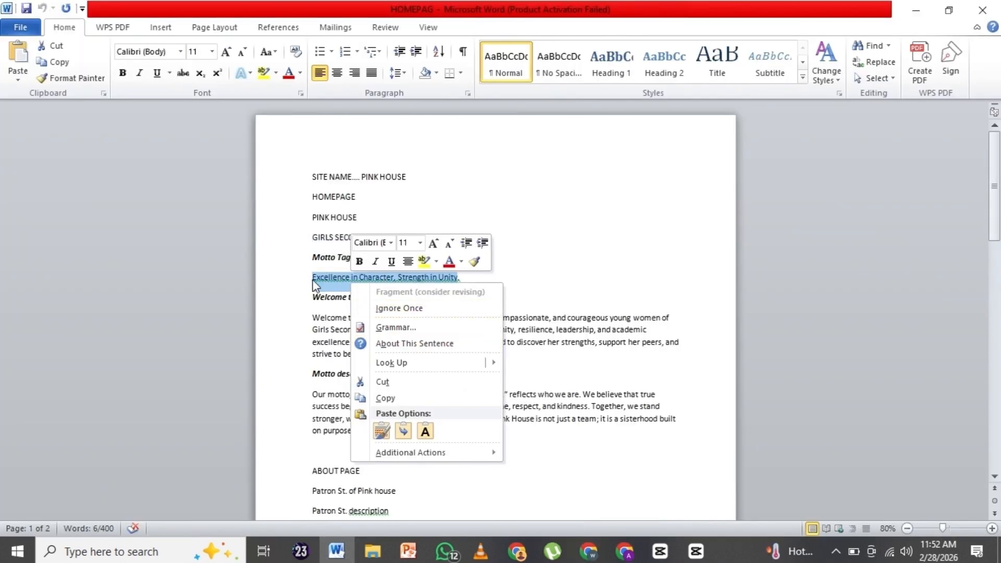
pyautogui.press('c')
pyautogui.click(624, 551)
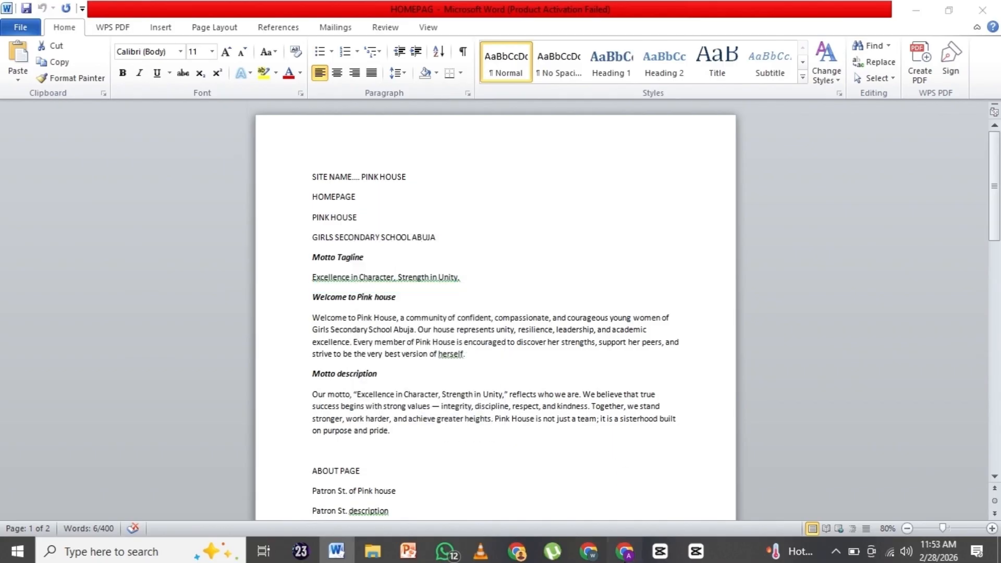
pyautogui.click(181, 286)
pyautogui.hotkey('ctrl', 'v')
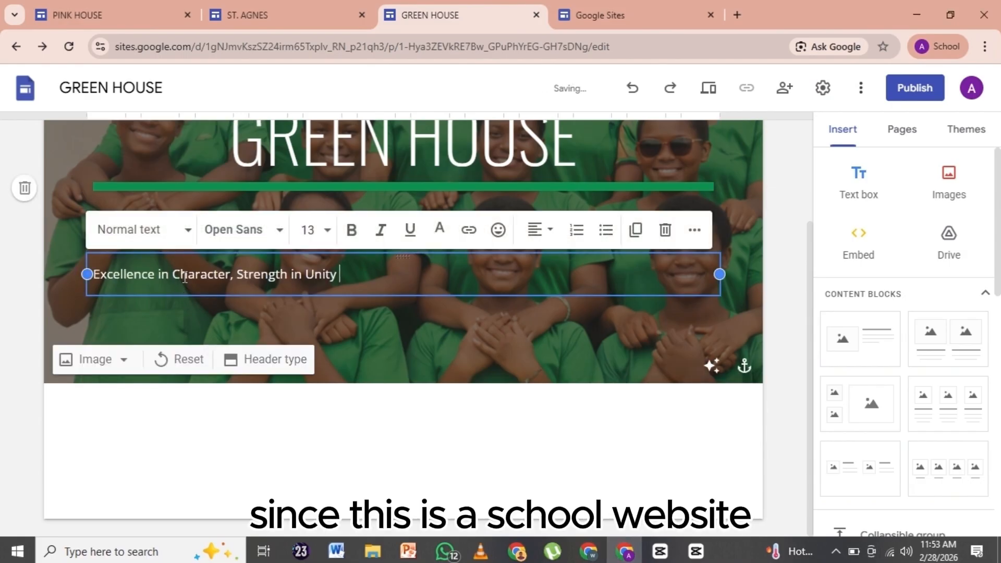
# Center the motto tagline in the banner and set its font to Oswald Extra Light.
pyautogui.tripleClick(184, 277)
pyautogui.click(539, 232)
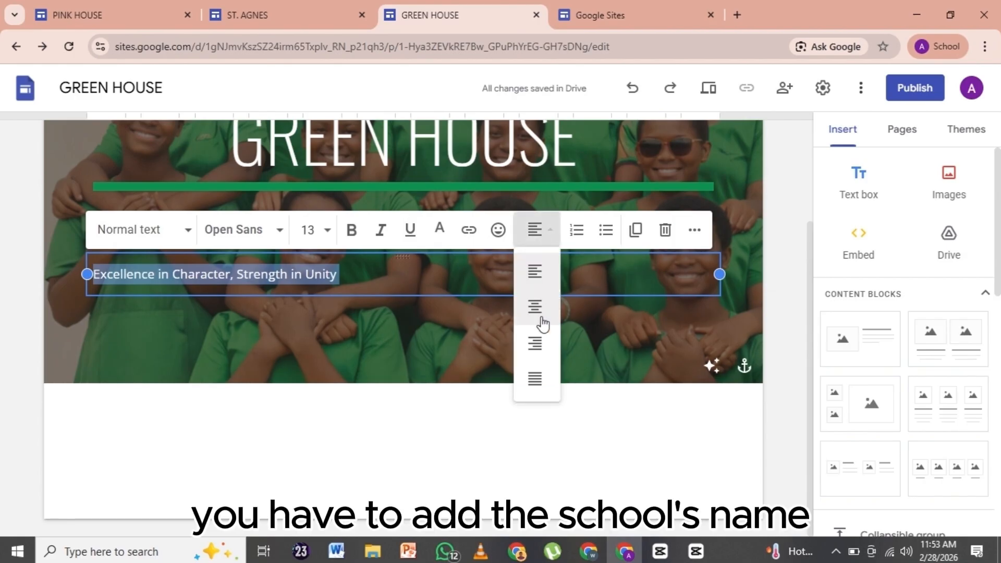
pyautogui.click(540, 321)
pyautogui.click(261, 229)
pyautogui.moveTo(228, 346)
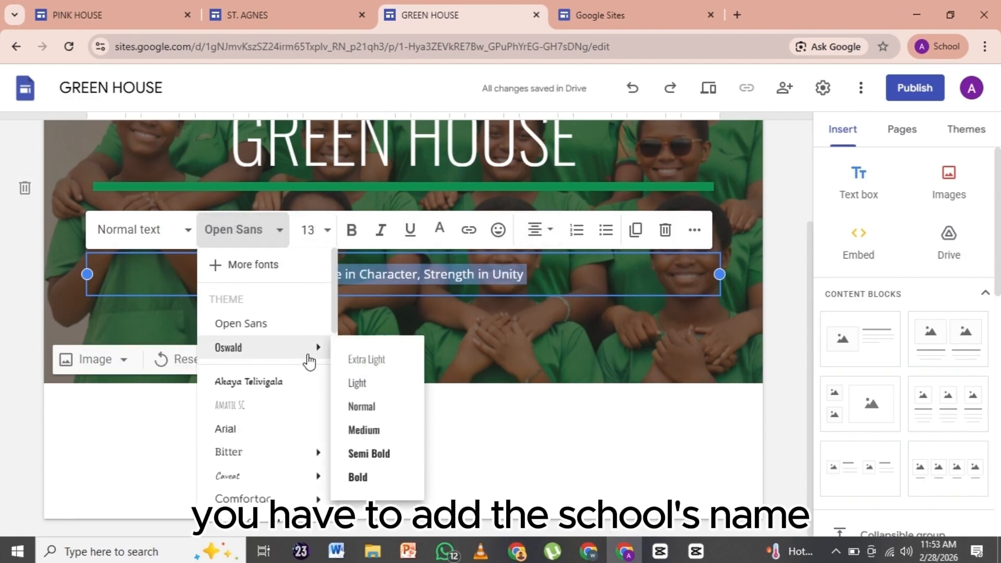
pyautogui.click(357, 356)
pyautogui.click(456, 346)
pyautogui.scroll(2, 457, 346)
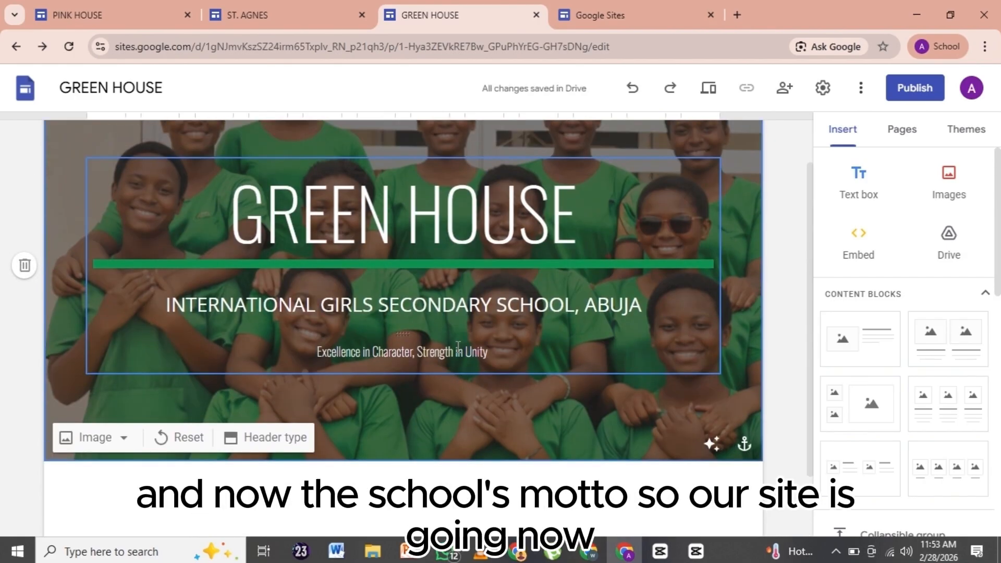
pyautogui.scroll(1, 457, 346)
# Insert a divider below the banner.
pyautogui.scroll(-3, 442, 401)
pyautogui.scroll(-3, 907, 367)
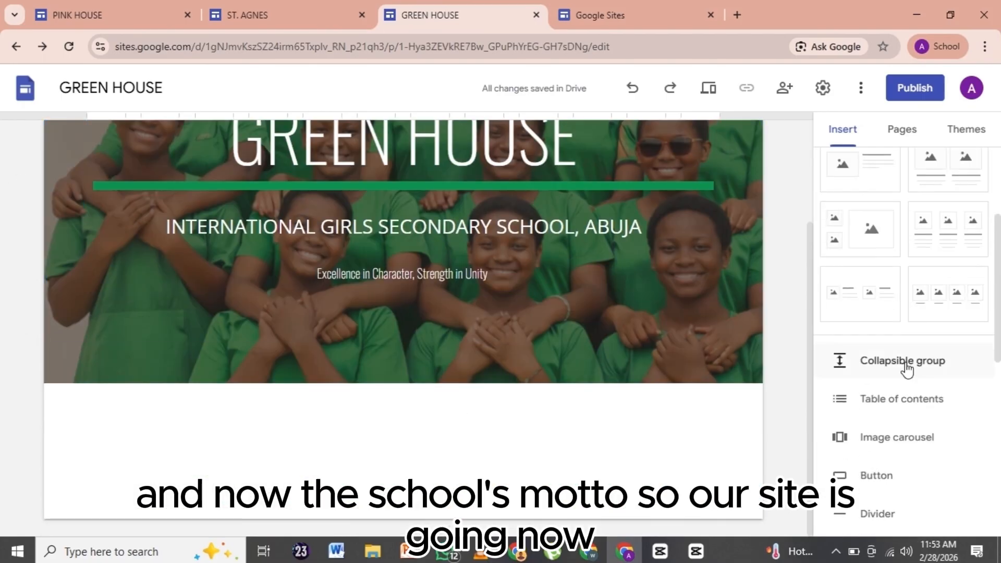
pyautogui.scroll(-3, 907, 369)
pyautogui.click(850, 338)
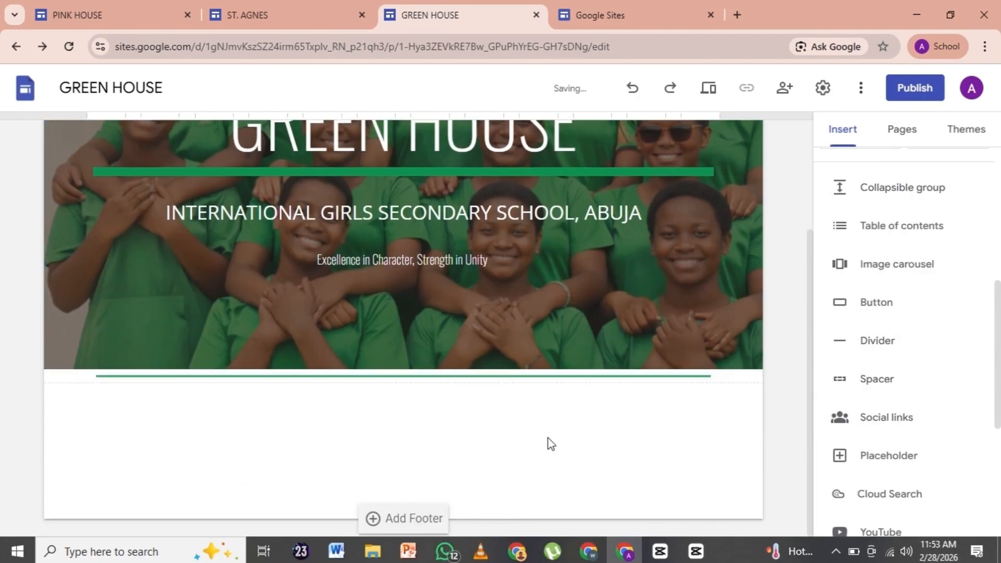
# Insert a text box under the divider and paste in the Welcome to Green House paragraph copied from the Word document.
pyautogui.scroll(6, 886, 261)
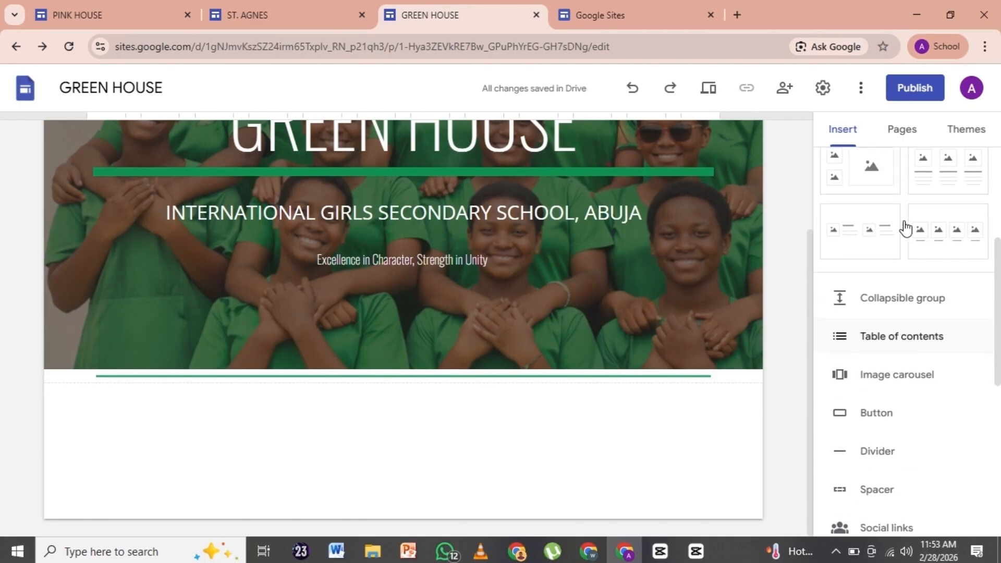
pyautogui.click(857, 181)
pyautogui.hotkey('alt', 'Tab')
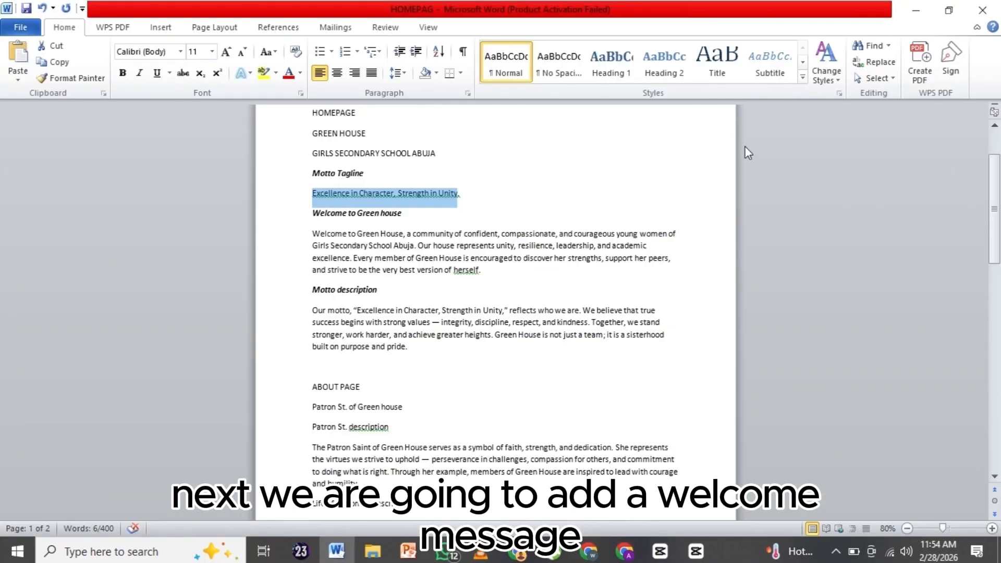
pyautogui.moveTo(492, 271); pyautogui.dragTo(328, 237)
pyautogui.rightClick(328, 237)
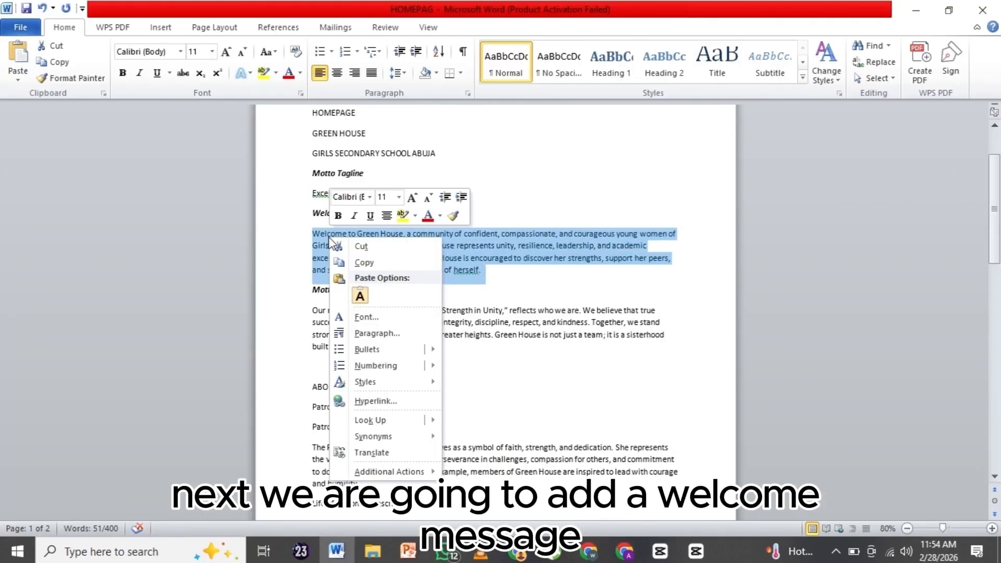
pyautogui.click(364, 263)
pyautogui.click(625, 551)
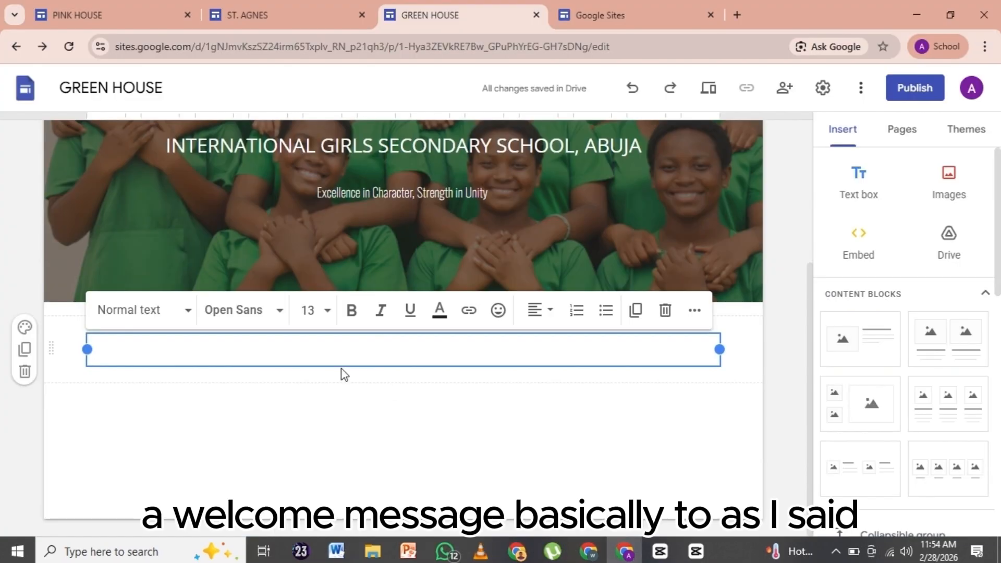
pyautogui.hotkey('ctrl', 'v')
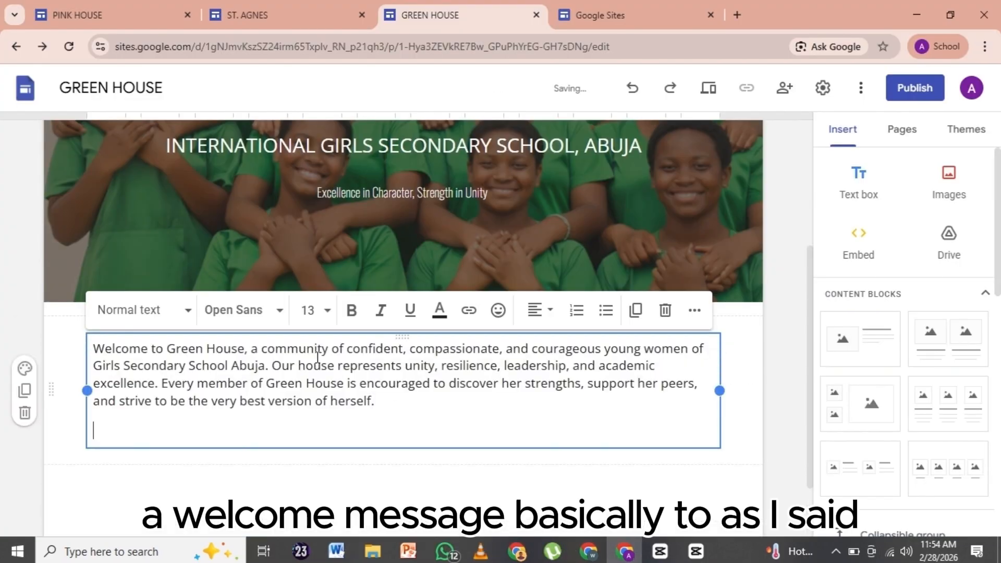
pyautogui.click(268, 452)
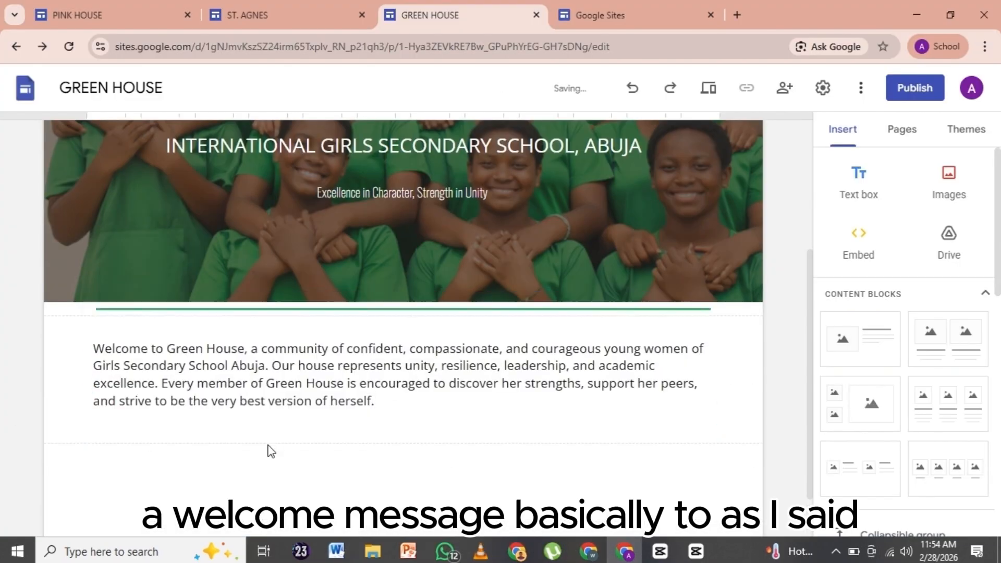
# Insert another text box below the welcome paragraph and move the paragraph into it, leaving the first box empty.
pyautogui.click(830, 199)
pyautogui.click(590, 258)
pyautogui.hotkey('ctrl', 'a')
pyautogui.hotkey('ctrl', 'x')
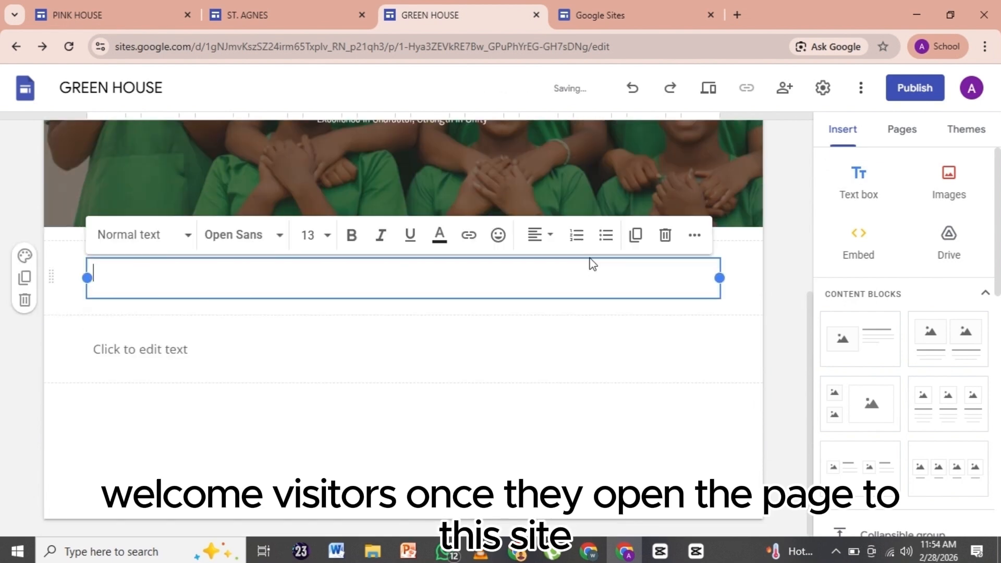
pyautogui.click(484, 350)
pyautogui.hotkey('ctrl', 'v')
# Enter the heading Welcome to the Green House in the empty text box above the paragraph.
pyautogui.click(316, 276)
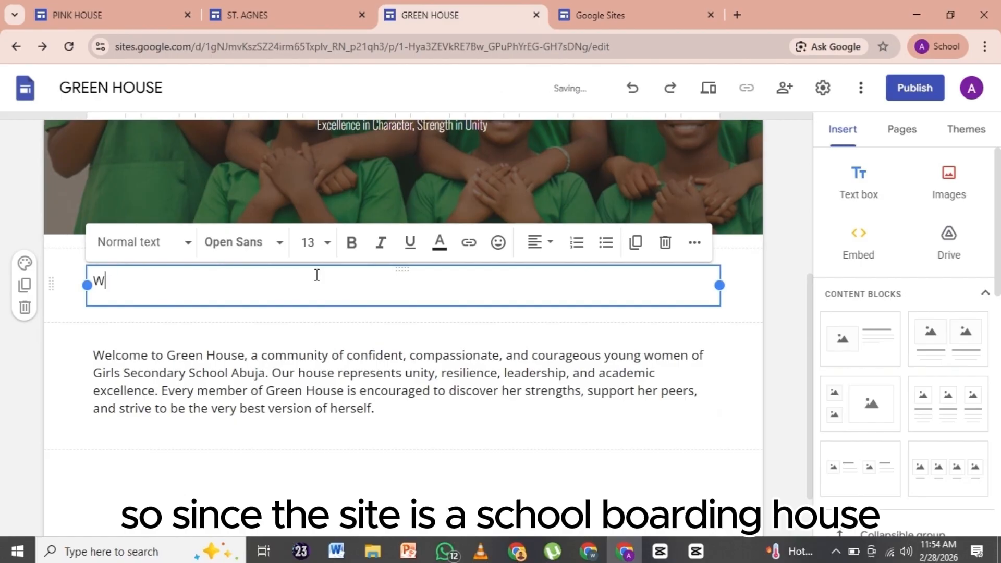
pyautogui.write('Welcome to the Gre')
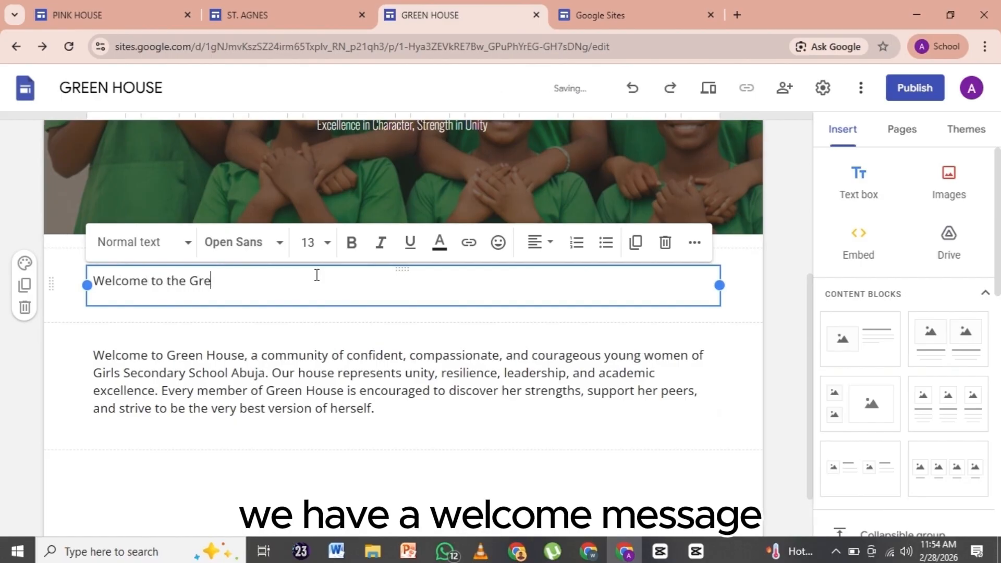
pyautogui.write('en House')
# Center the welcome heading and set its font size to 36.
pyautogui.hotkey('ctrl', 'a')
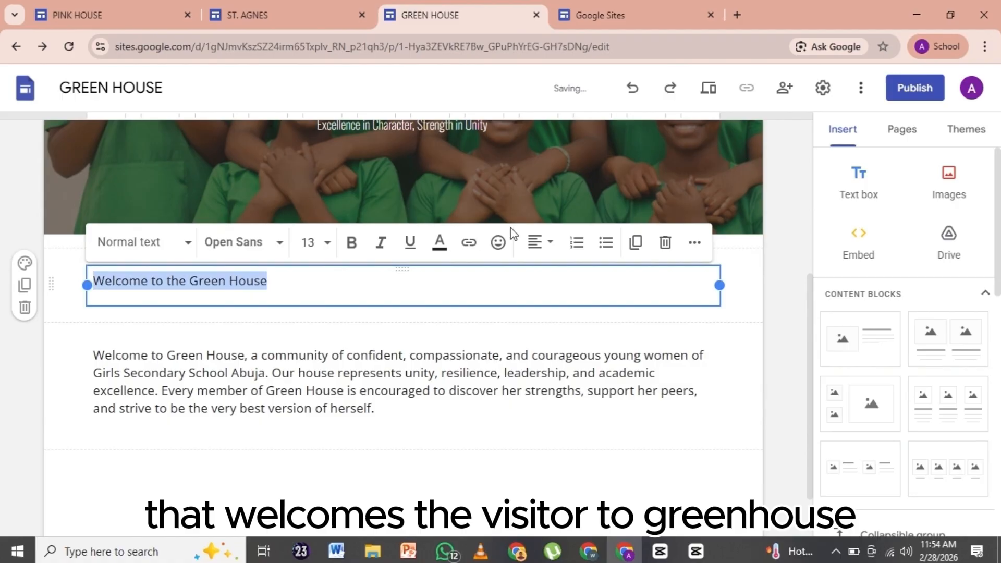
pyautogui.click(545, 243)
pyautogui.click(537, 319)
pyautogui.click(321, 244)
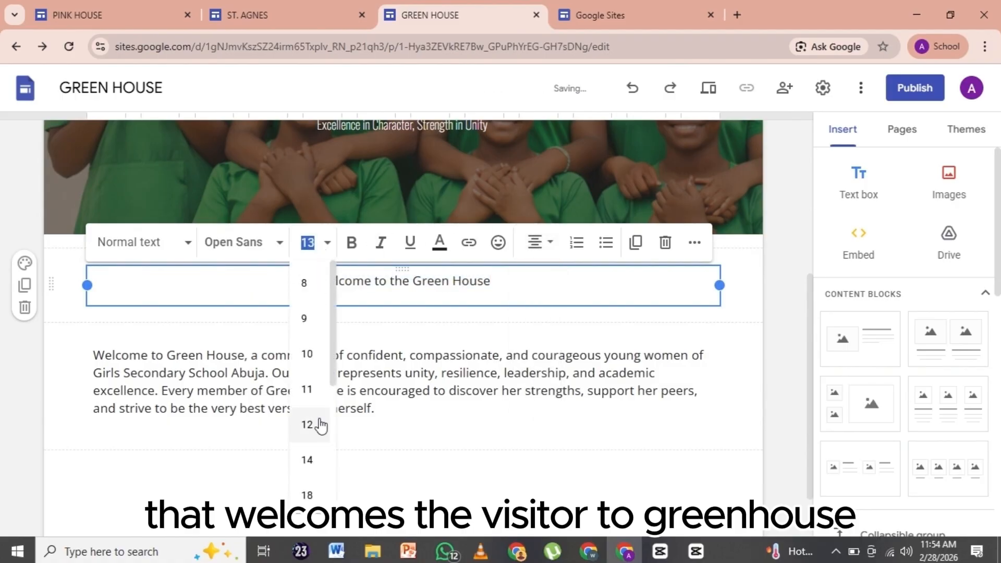
pyautogui.click(307, 479)
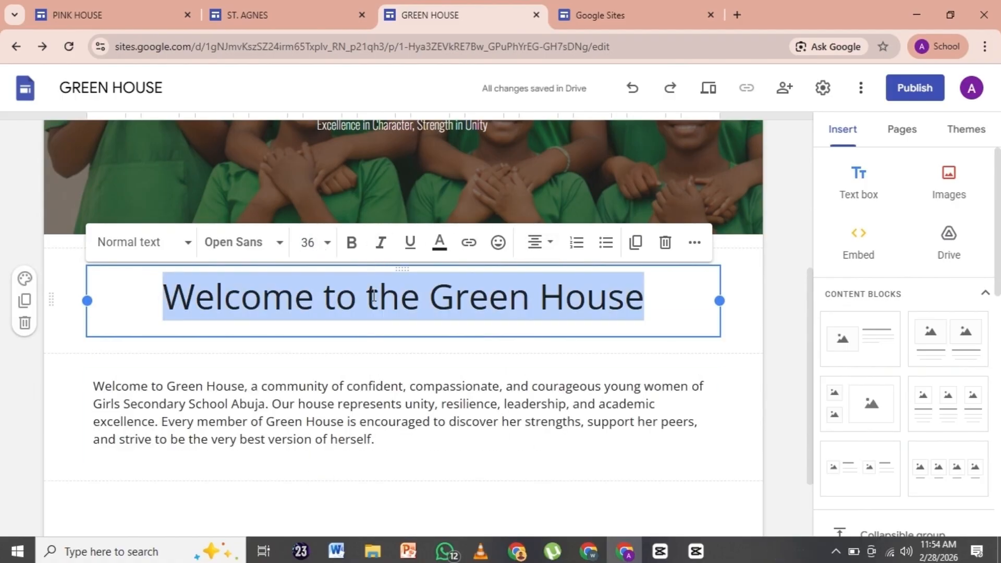
# Make the welcome heading bold and shorten its wording to Welcome to Green House.
pyautogui.click(352, 242)
pyautogui.click(436, 302)
pyautogui.press('BackSpace')
pyautogui.press('BackSpace')
pyautogui.press('BackSpace')
pyautogui.press('BackSpace')
pyautogui.press('BackSpace')
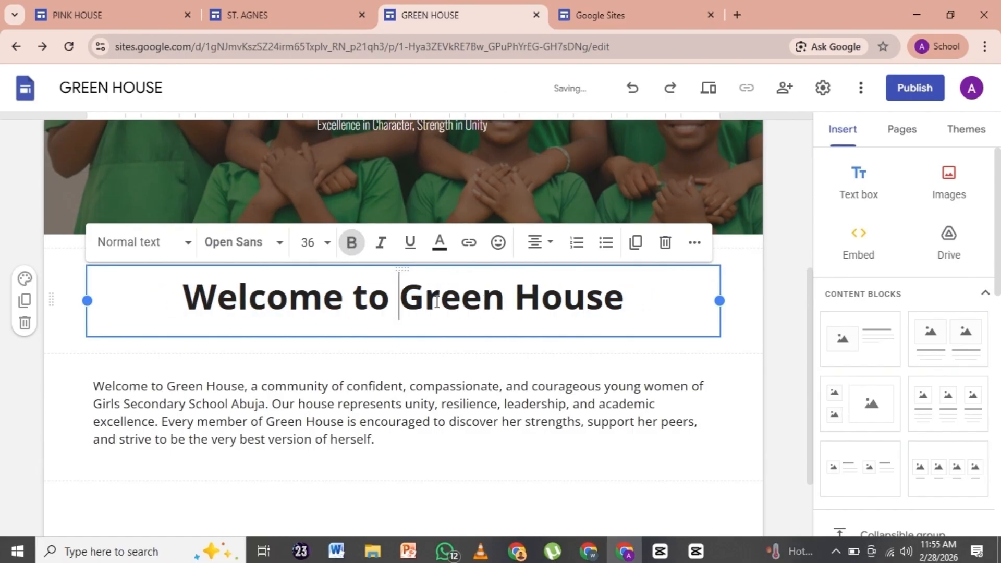
# Increase the font size of the Welcome to Green House heading slightly.
pyautogui.tripleClick(436, 301)
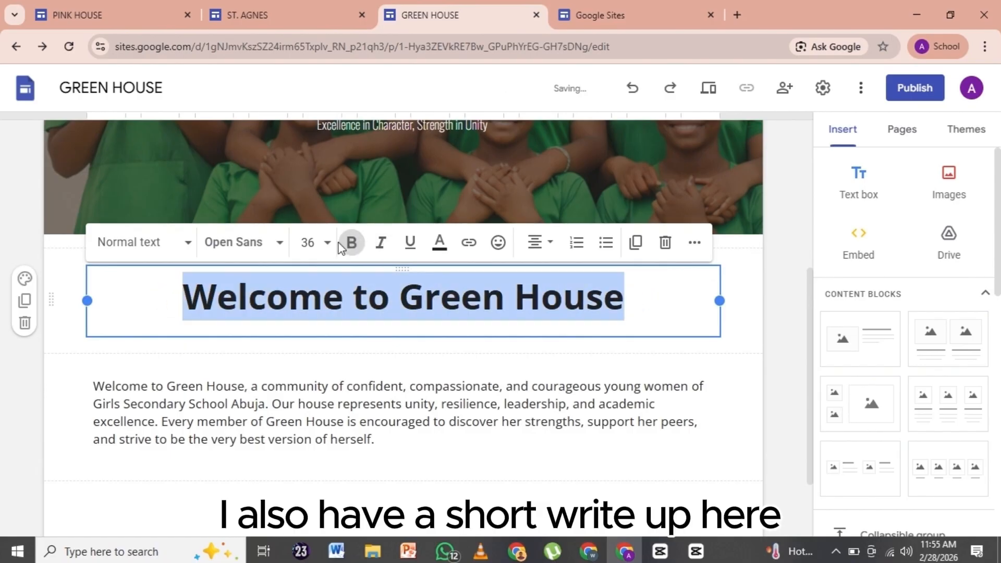
pyautogui.click(316, 242)
pyautogui.press('Return')
pyautogui.click(228, 408)
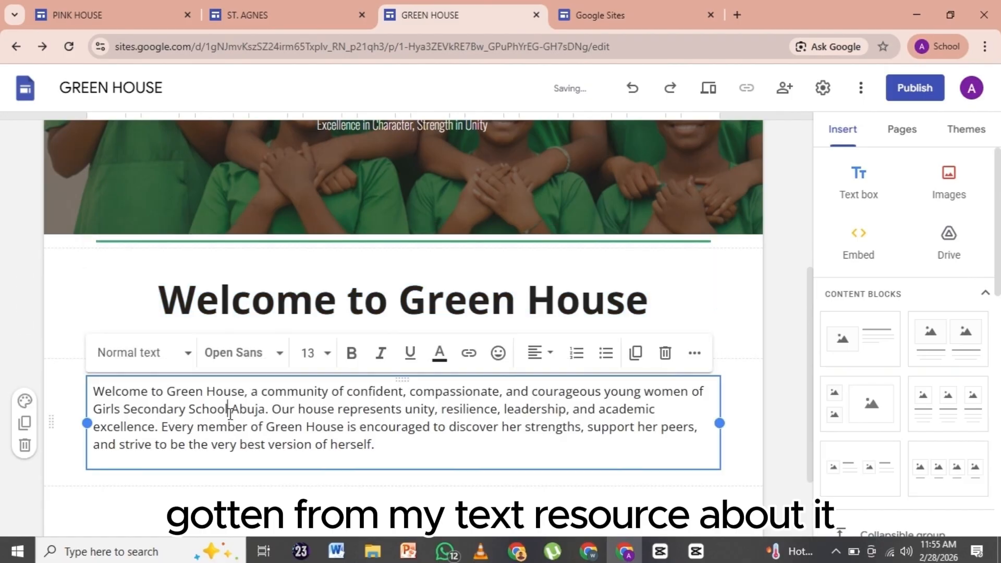
pyautogui.scroll(-1, 225, 411)
pyautogui.click(336, 551)
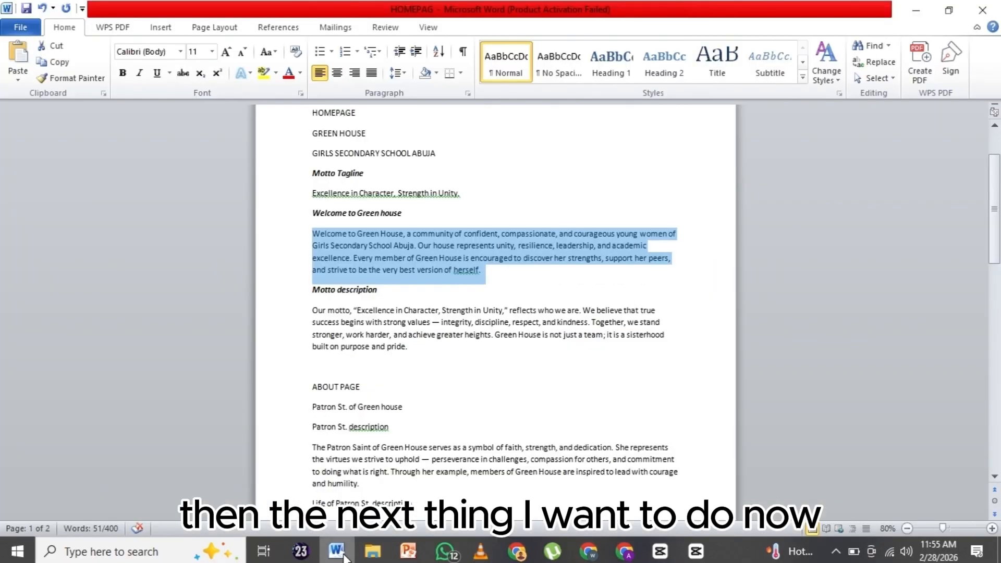
pyautogui.click(623, 552)
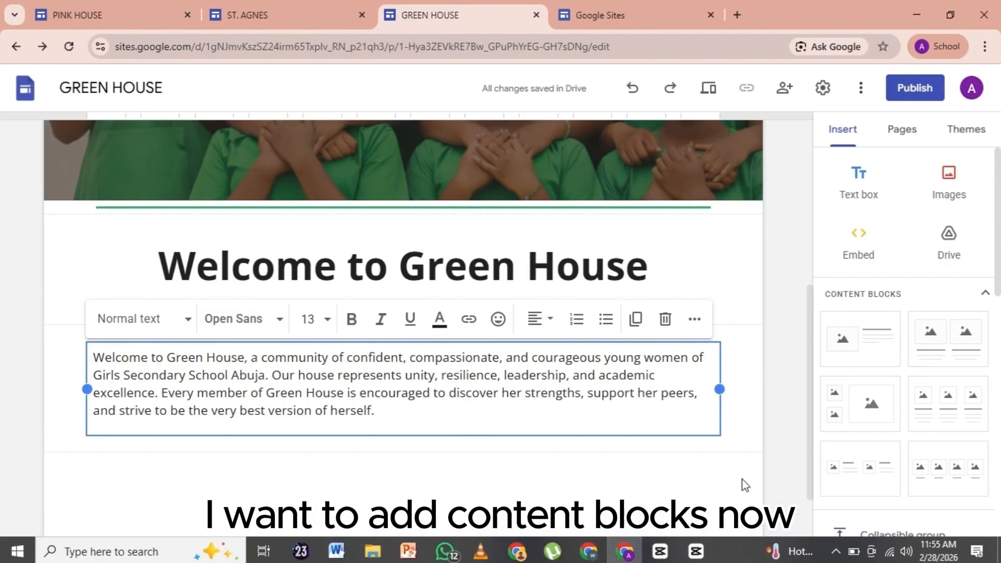
# Insert the content block with two small images beside a large one below the welcome paragraph and upload picture 5 into its upper small placeholder.
pyautogui.scroll(-1, 866, 304)
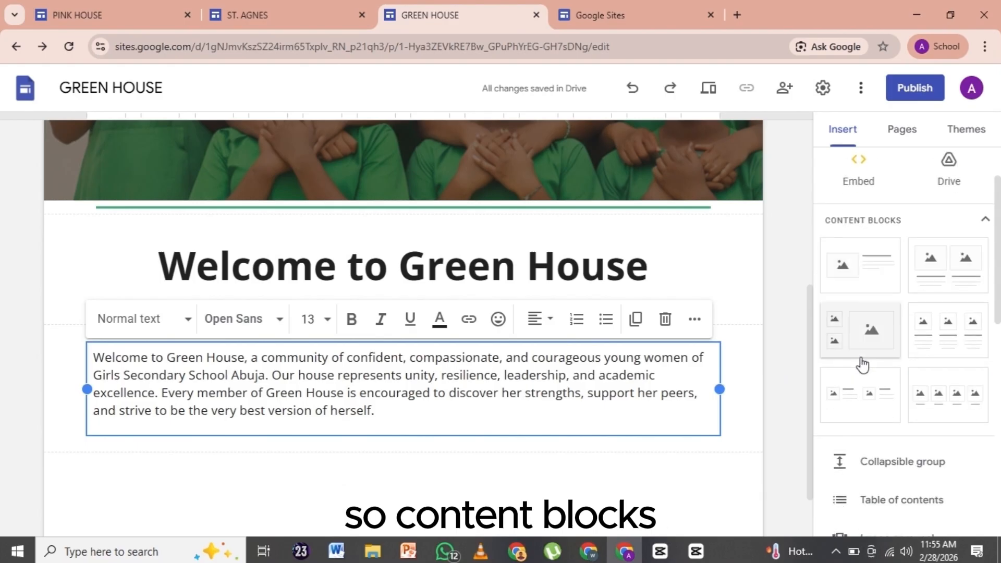
pyautogui.click(860, 330)
pyautogui.click(187, 275)
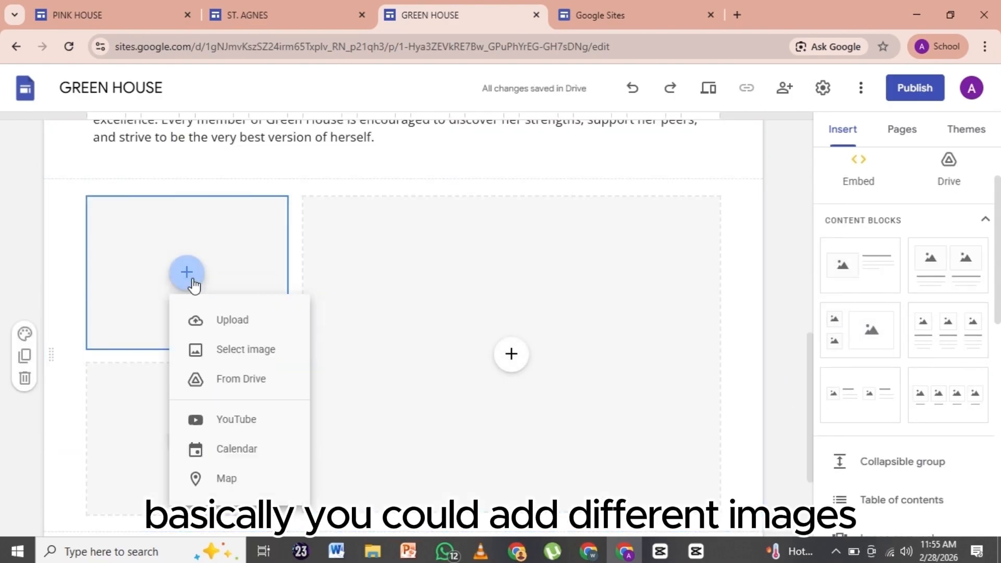
pyautogui.click(211, 323)
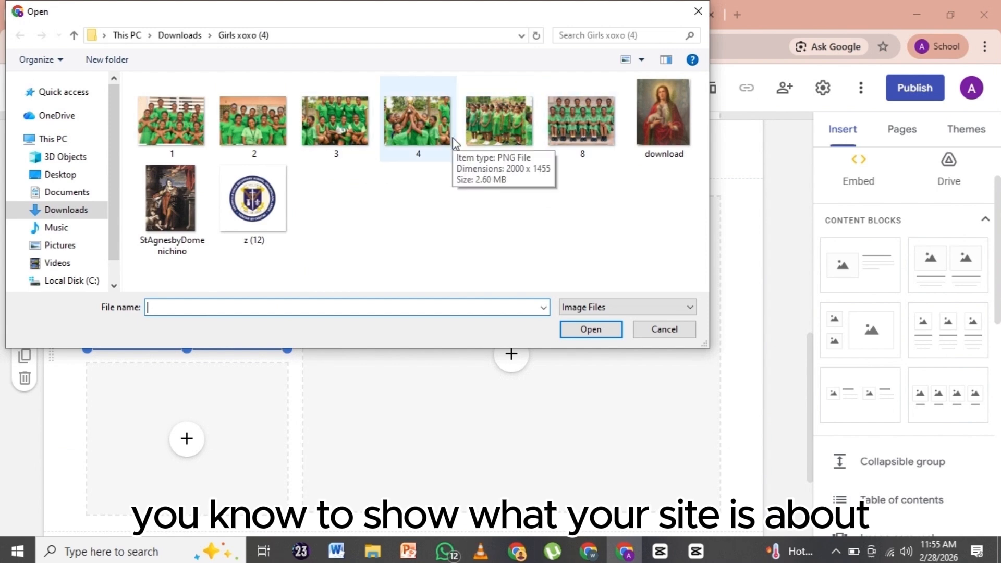
pyautogui.click(499, 123)
pyautogui.click(591, 328)
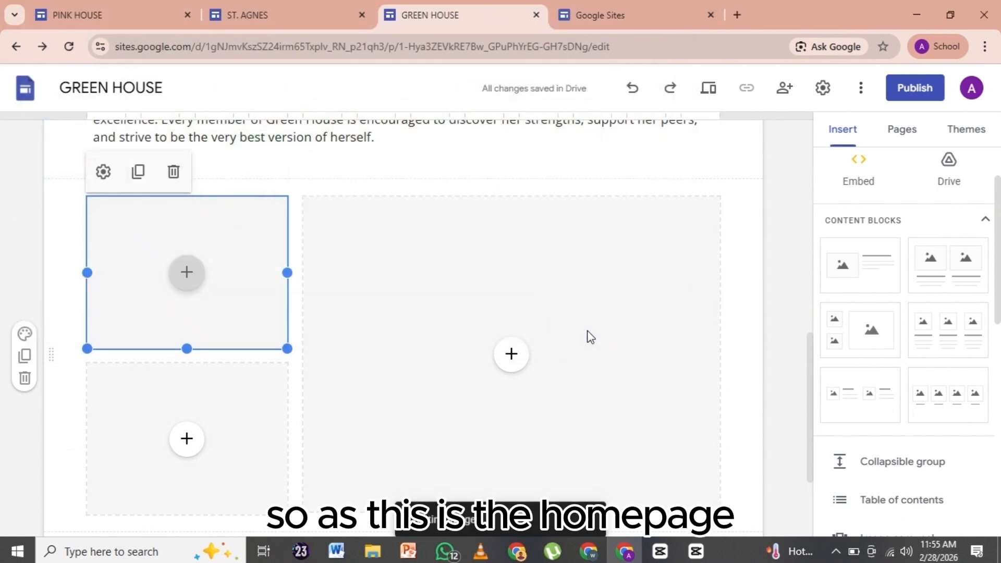
# Upload picture 8 into the large placeholder of the image block.
pyautogui.click(511, 360)
pyautogui.click(521, 351)
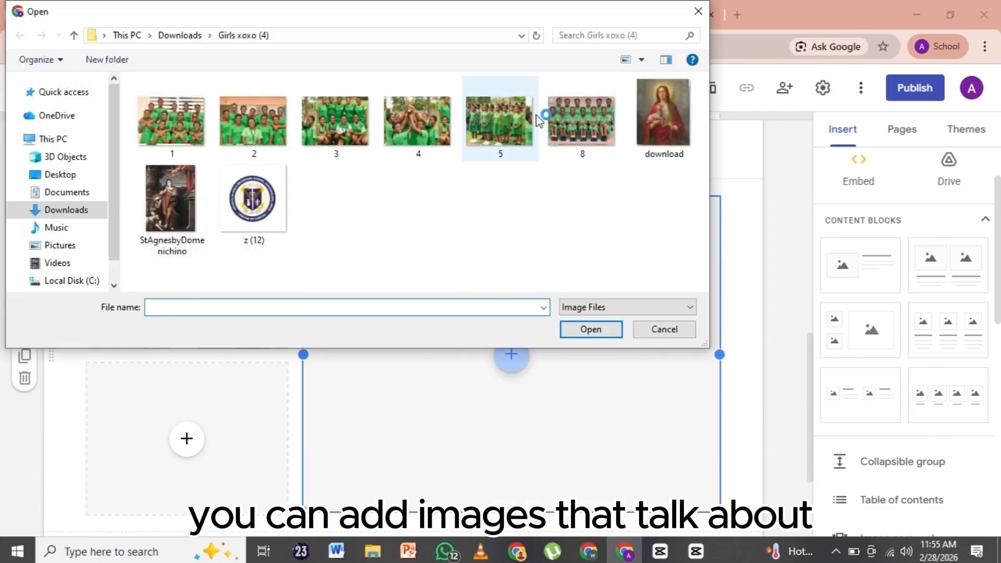
pyautogui.click(581, 121)
pyautogui.click(583, 329)
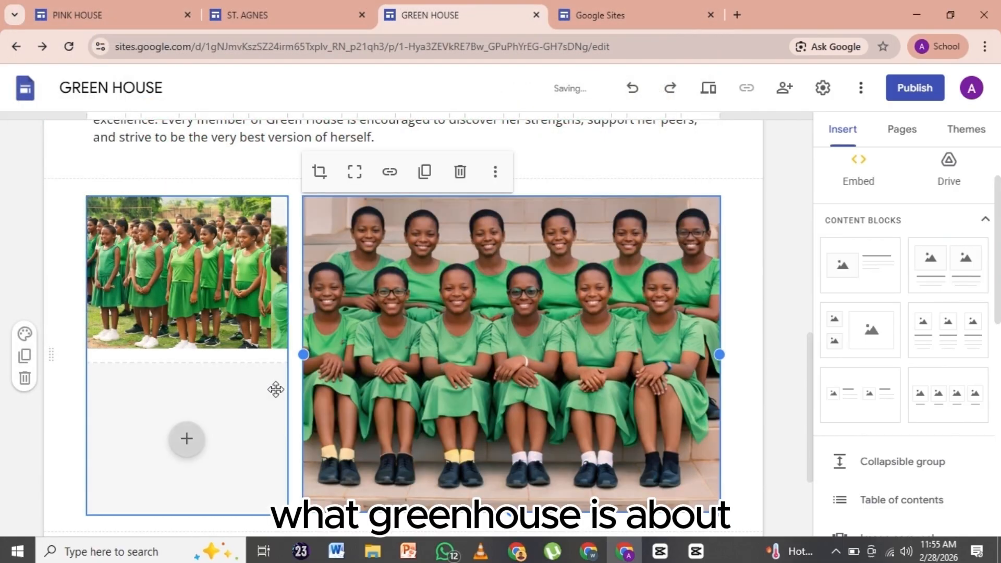
# Upload picture 4 into the lower small placeholder of the image block.
pyautogui.click(187, 438)
pyautogui.click(229, 338)
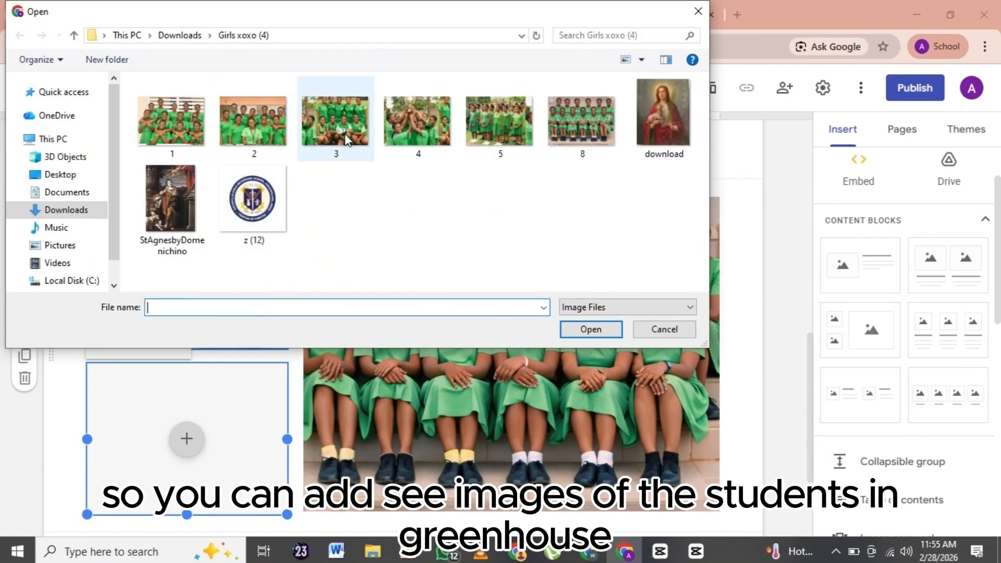
pyautogui.click(409, 124)
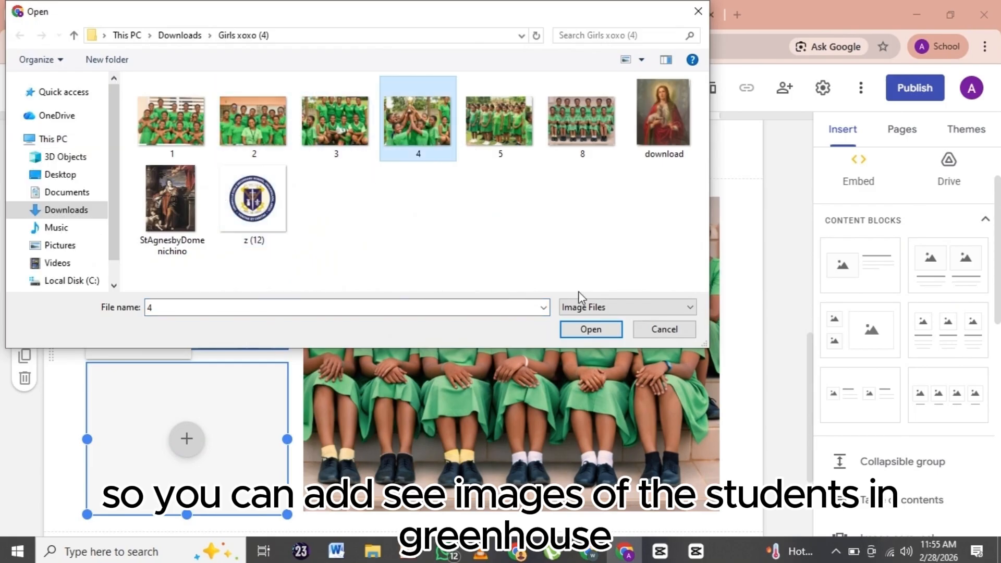
pyautogui.click(578, 329)
pyautogui.scroll(-3, 577, 336)
pyautogui.click(625, 469)
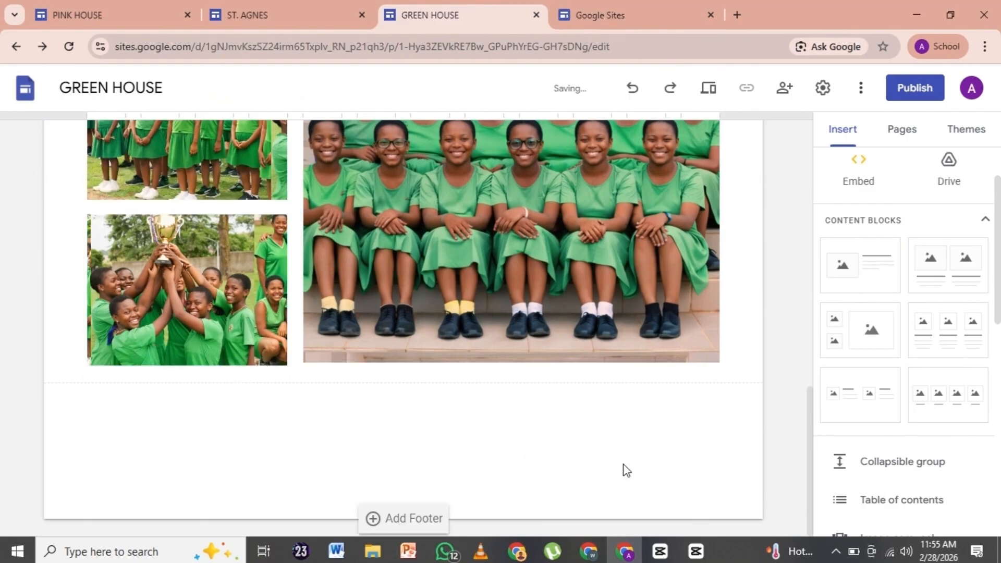
# Add a footer and fill it with the header banner's line INTERNATIONAL GIRLS SECONDARY SCHOOL, ABUJA.
pyautogui.click(372, 520)
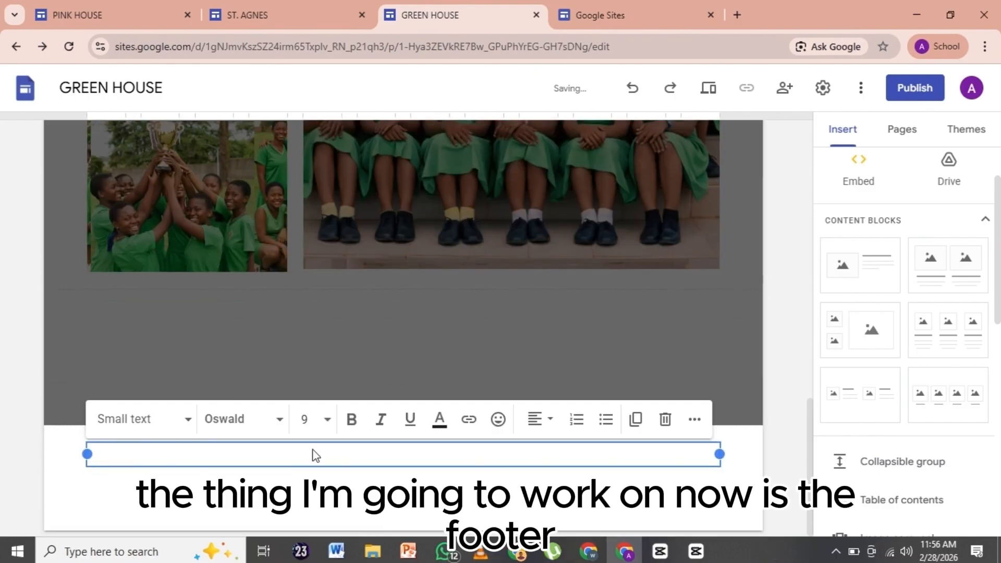
pyautogui.click(336, 551)
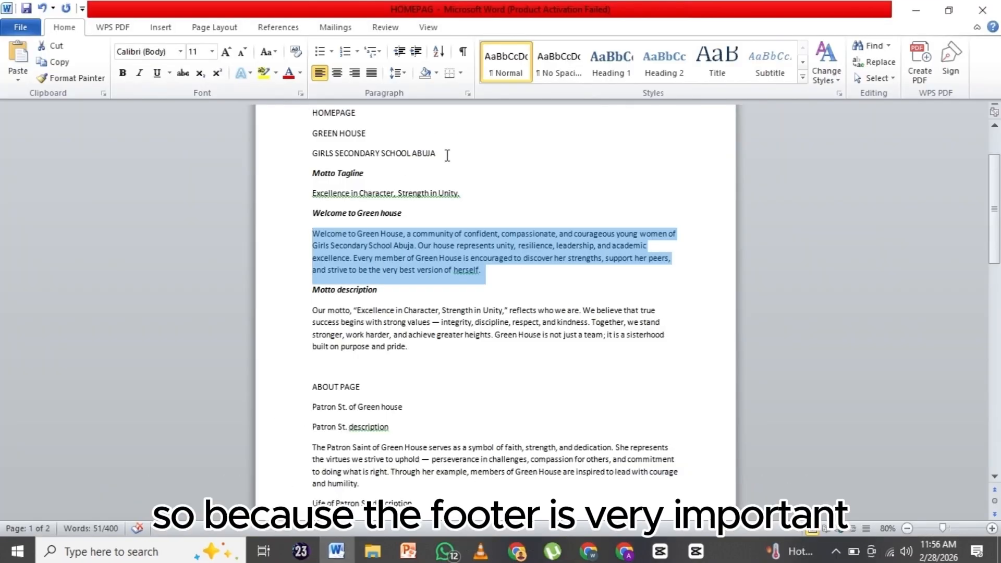
pyautogui.click(624, 551)
pyautogui.scroll(10, 612, 367)
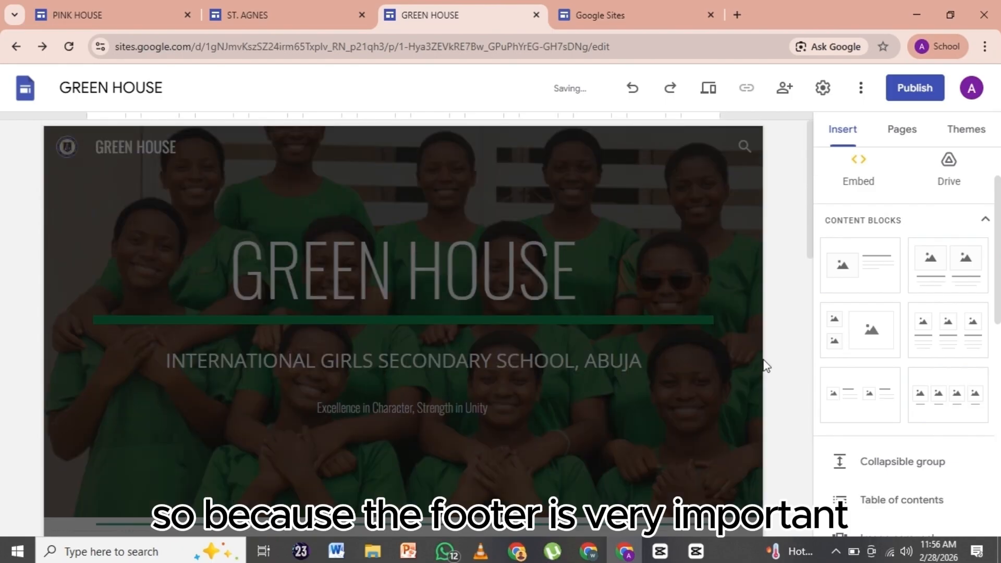
pyautogui.click(641, 360)
pyautogui.moveTo(643, 361); pyautogui.dragTo(186, 360)
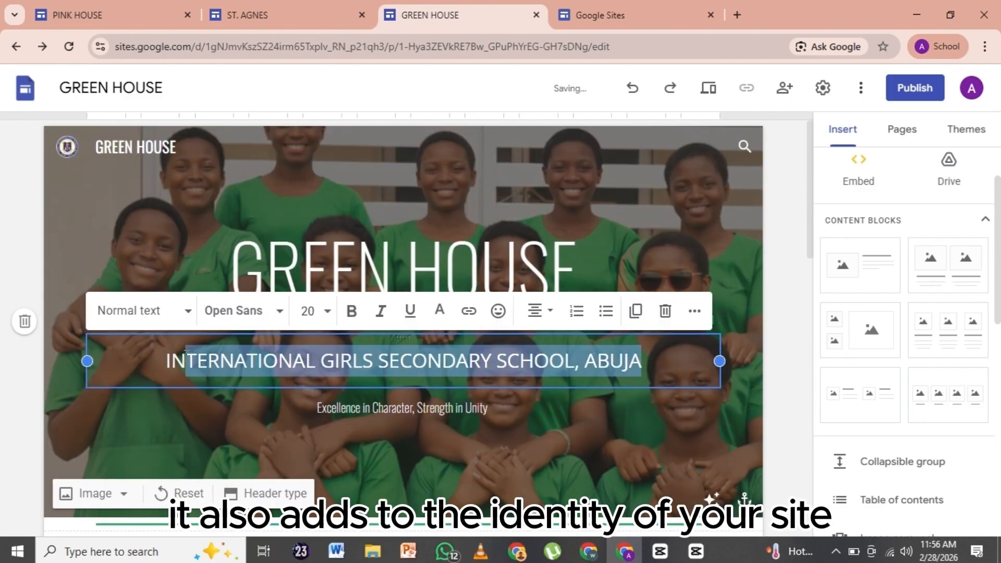
pyautogui.scroll(-10, 290, 458)
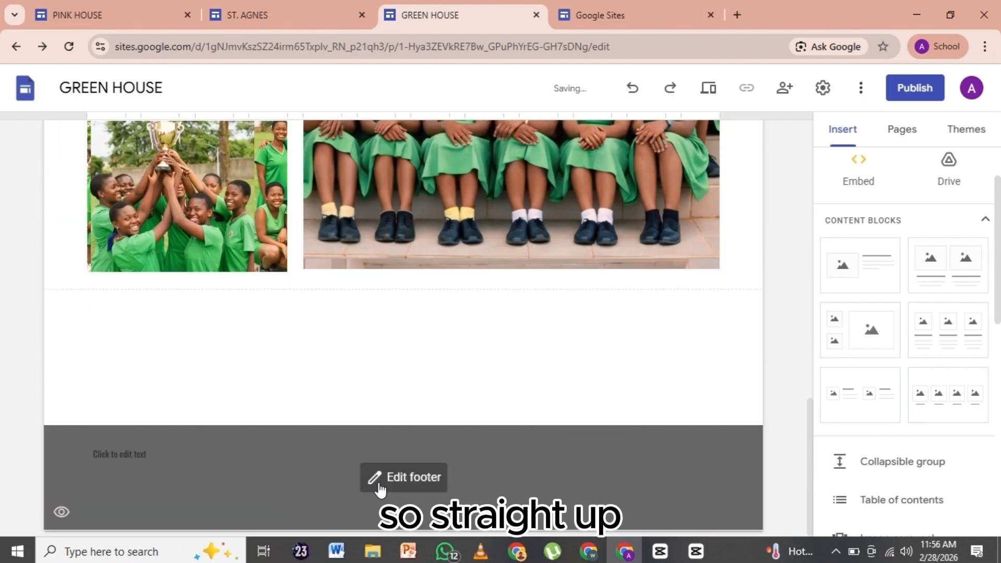
pyautogui.click(379, 489)
pyautogui.click(240, 449)
pyautogui.write('INTERNATIONAL GIRLS SECONDARY SCHOOL, ABUJA')
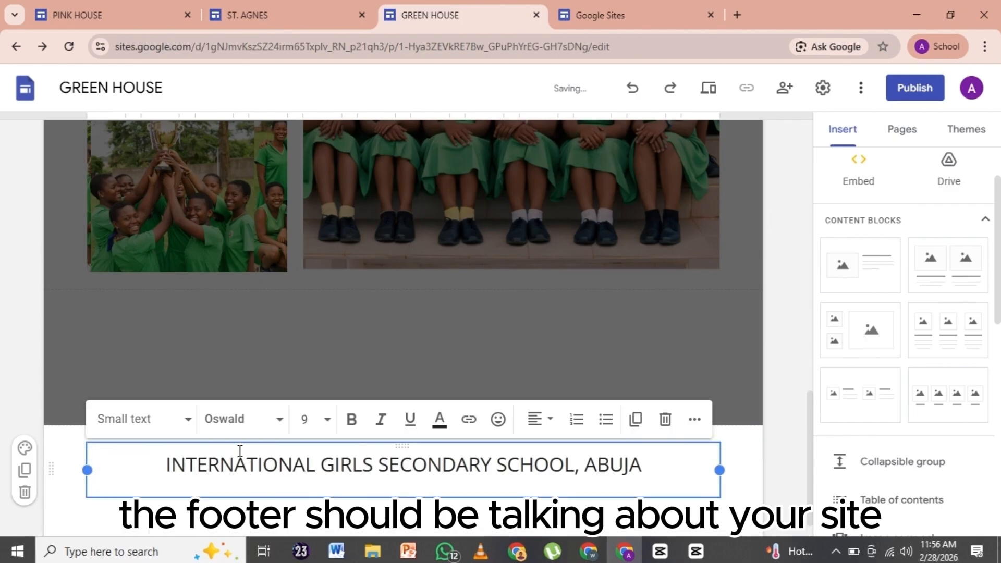
# Copy the motto Excellence in Character, Strength in Unity from the header banner and paste it beneath the school name in the footer.
pyautogui.scroll(10, 509, 156)
pyautogui.click(447, 364)
pyautogui.click(441, 424)
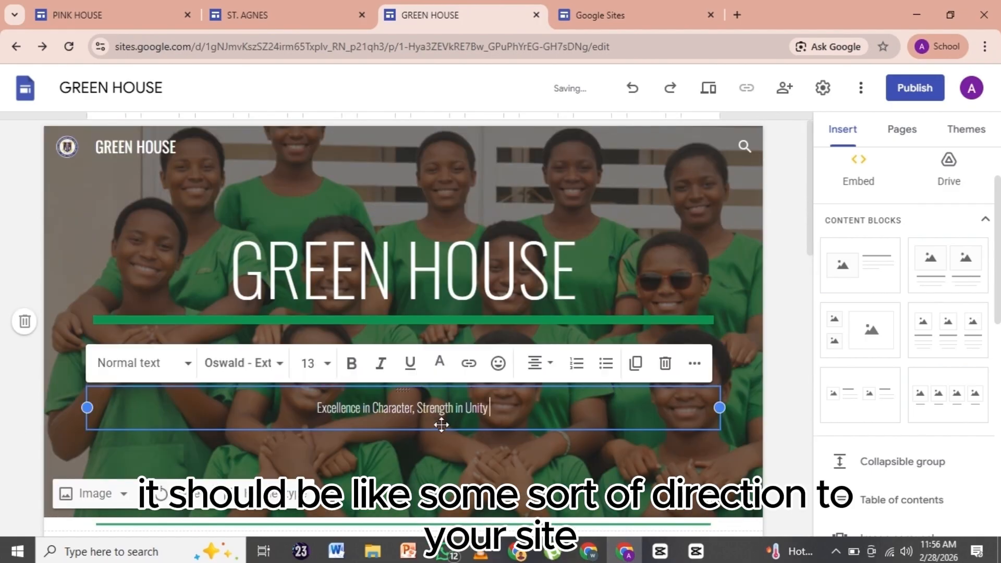
pyautogui.moveTo(442, 425); pyautogui.dragTo(314, 419)
pyautogui.write('c')
pyautogui.hotkey('ctrl', 'z')
pyautogui.hotkey('ctrl', 'c')
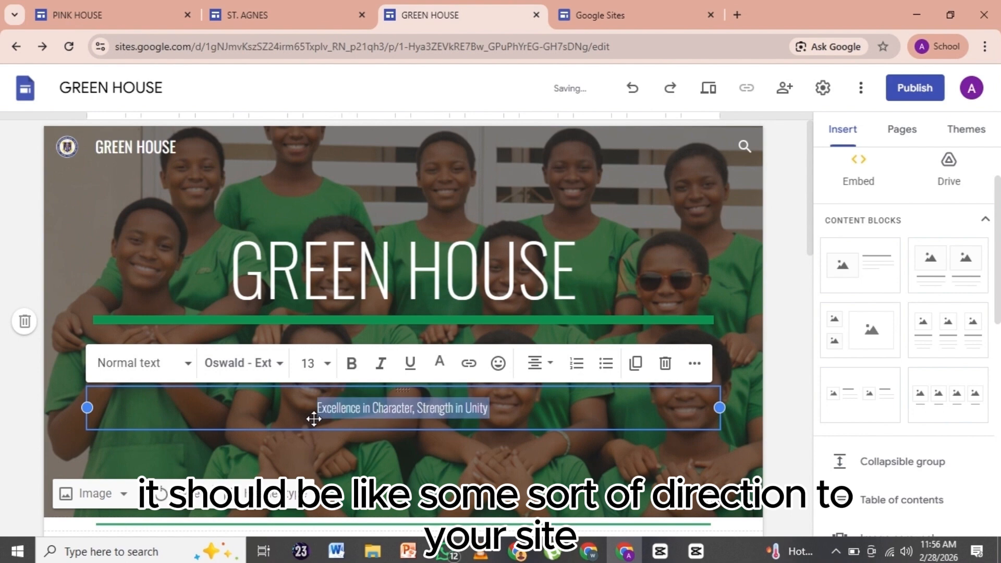
pyautogui.scroll(-10, 441, 406)
pyautogui.click(299, 454)
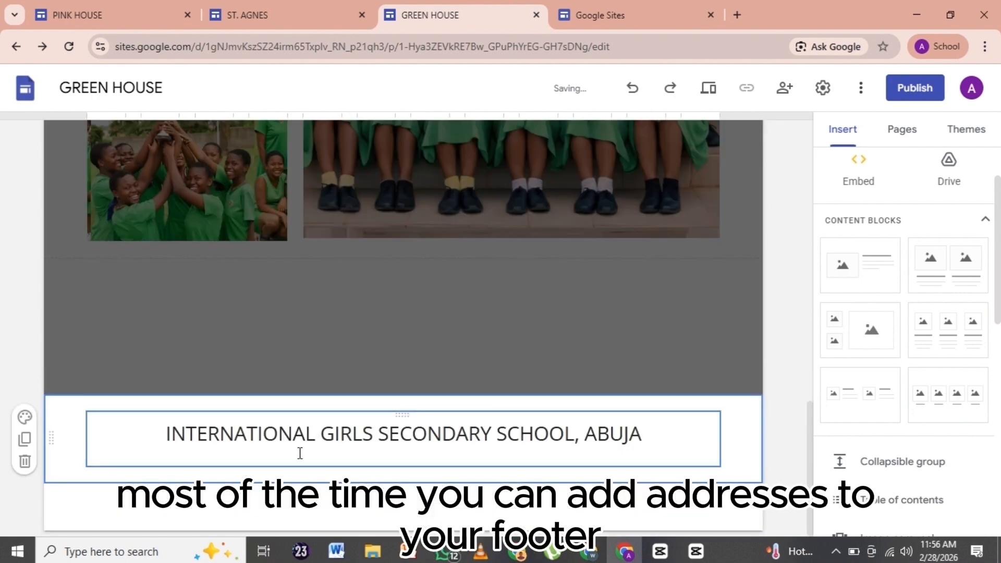
pyautogui.hotkey('ctrl', 'v')
pyautogui.press('BackSpace')
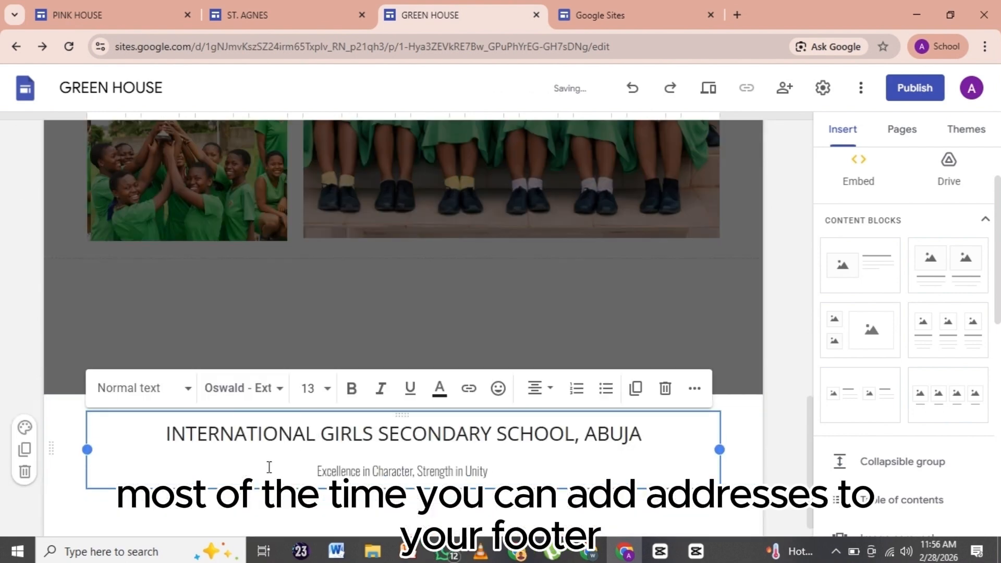
# Tighten the line spacing of the school name and motto in the footer.
pyautogui.click(332, 456)
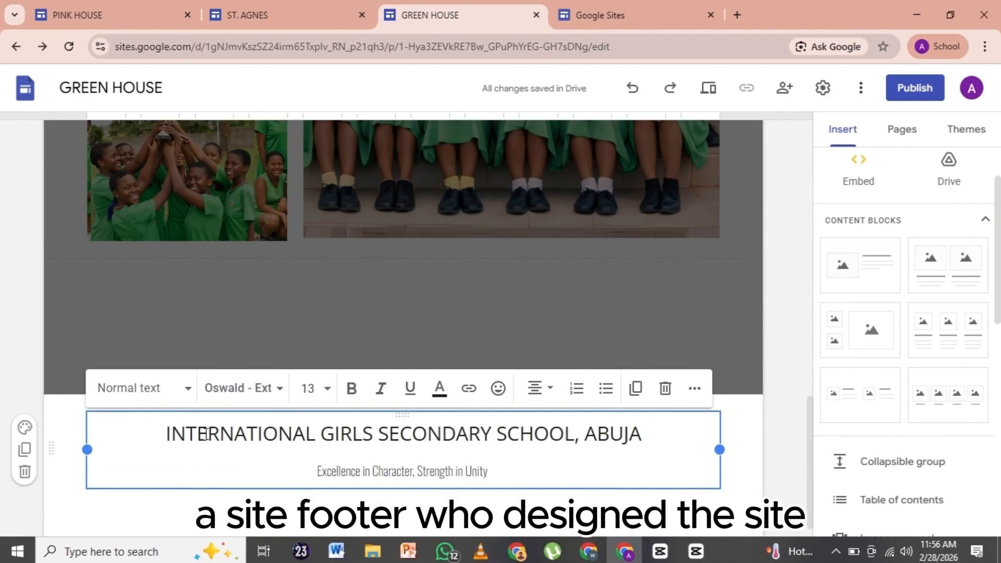
pyautogui.moveTo(166, 434); pyautogui.dragTo(490, 471)
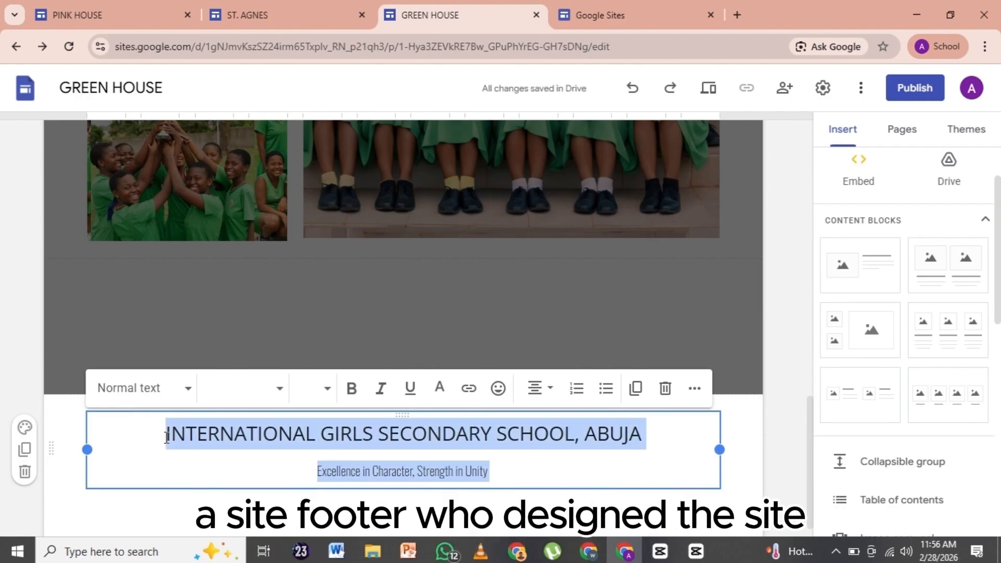
pyautogui.click(540, 389)
pyautogui.click(694, 388)
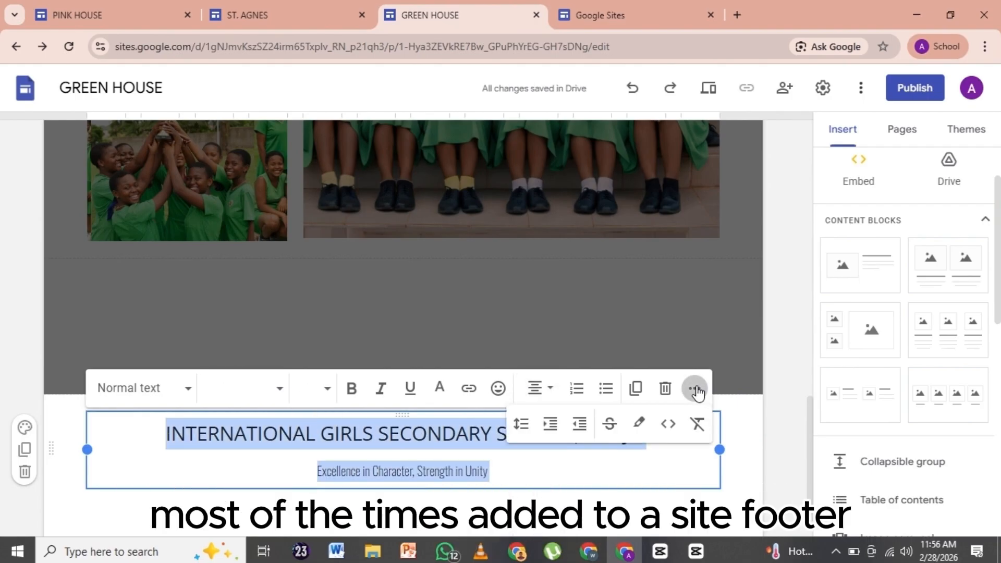
pyautogui.click(522, 425)
pyautogui.click(570, 335)
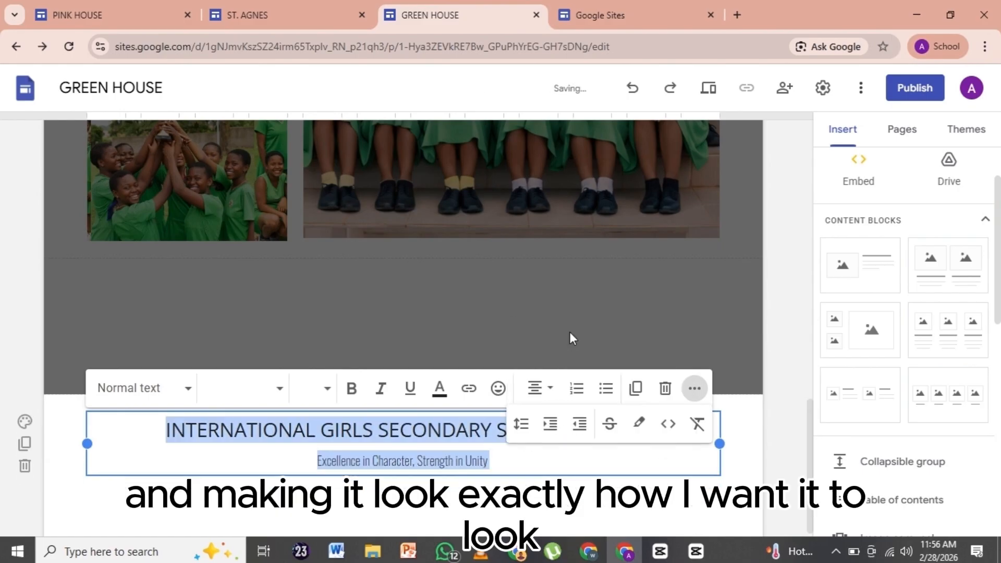
# Try a wider line spacing on both footer lines and restore the tighter spacing.
pyautogui.click(524, 428)
pyautogui.click(554, 424)
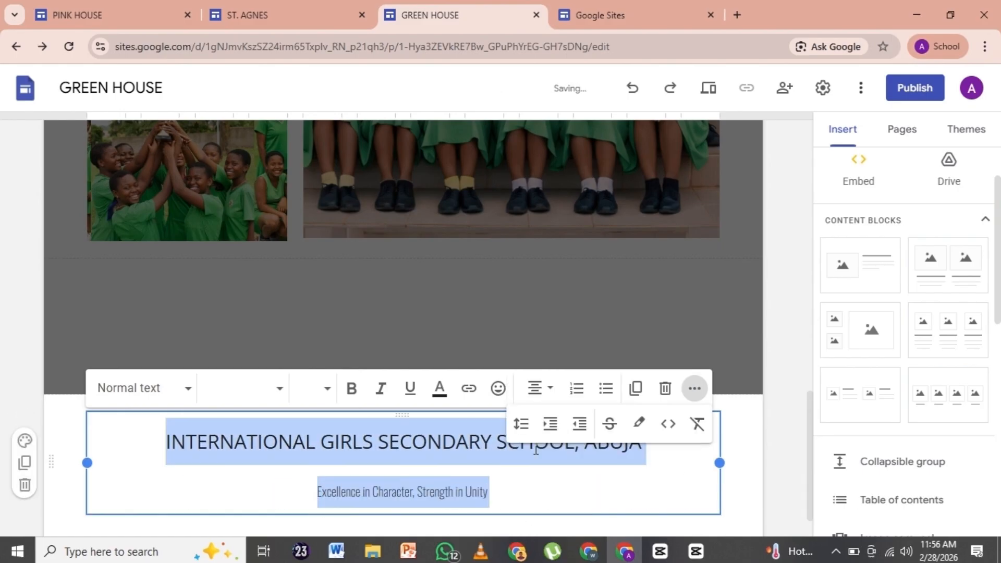
pyautogui.click(523, 424)
pyautogui.click(526, 428)
pyautogui.click(782, 417)
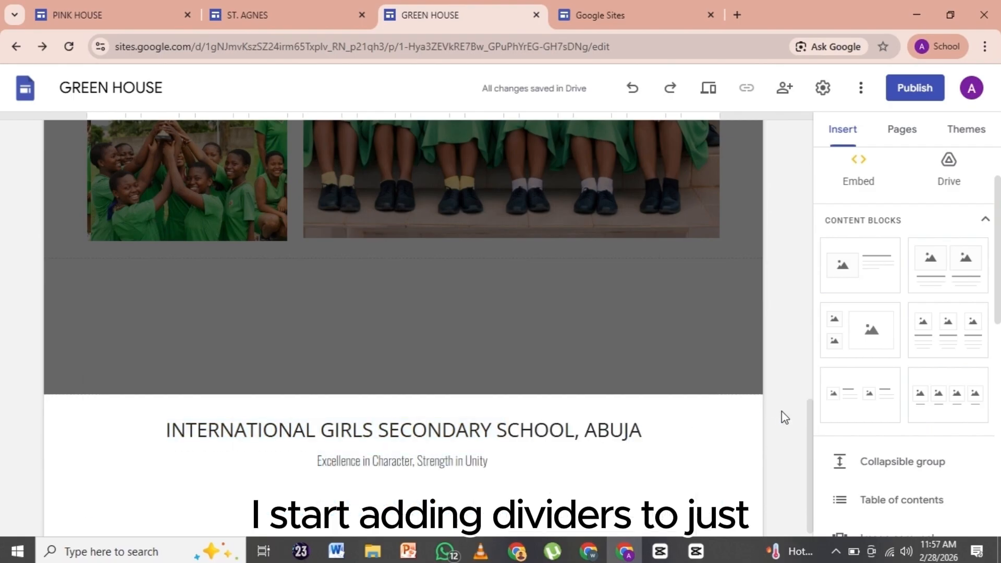
# Insert a divider below the image block, above the footer.
pyautogui.scroll(15, 785, 417)
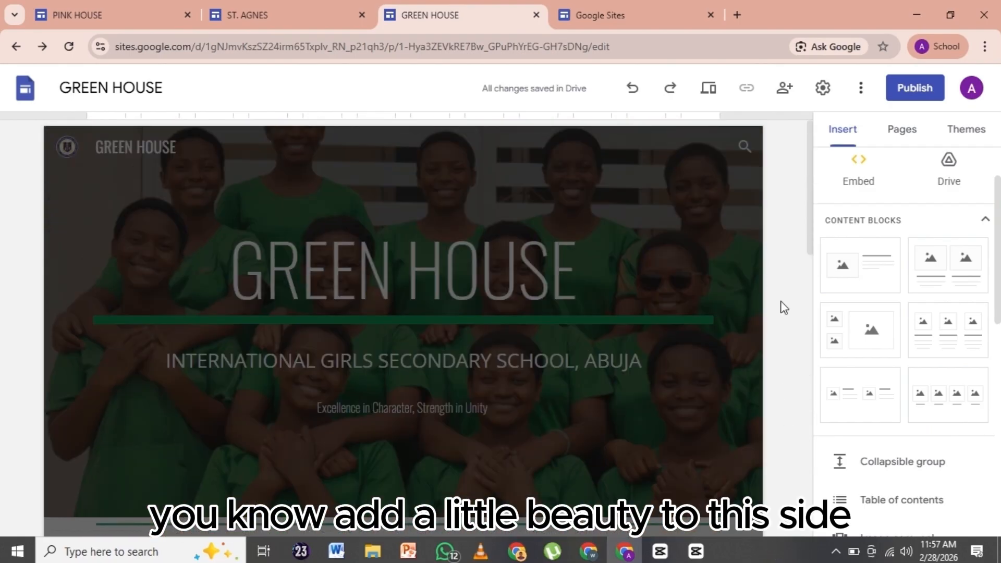
pyautogui.scroll(-10, 787, 271)
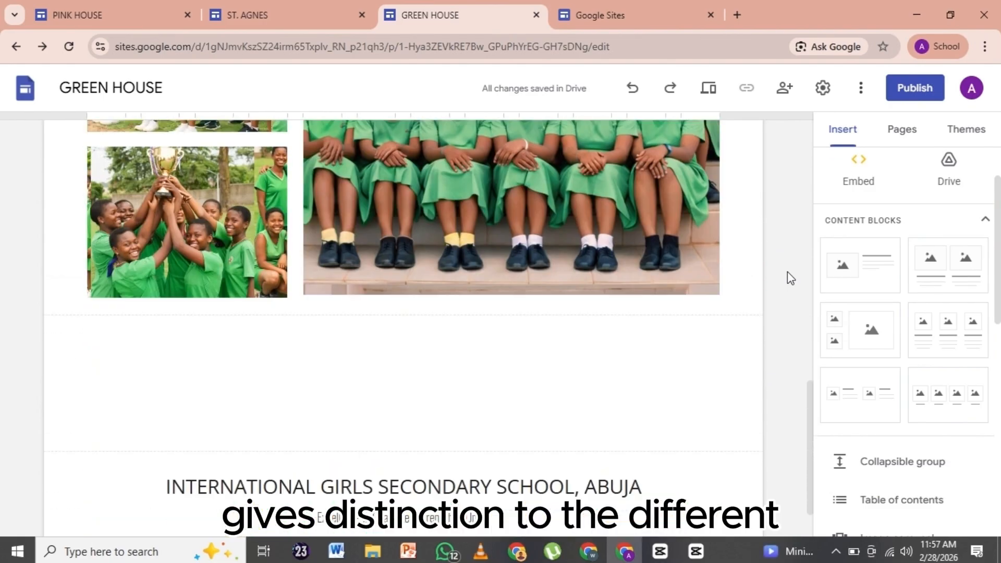
pyautogui.scroll(-4, 887, 365)
pyautogui.click(876, 422)
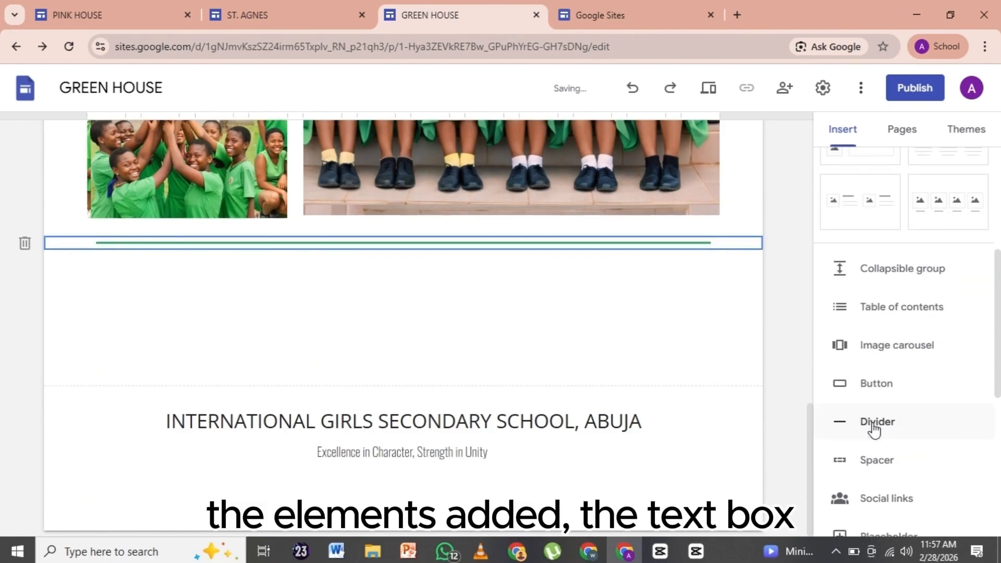
# Add a new page named About House to the site.
pyautogui.scroll(10, 784, 348)
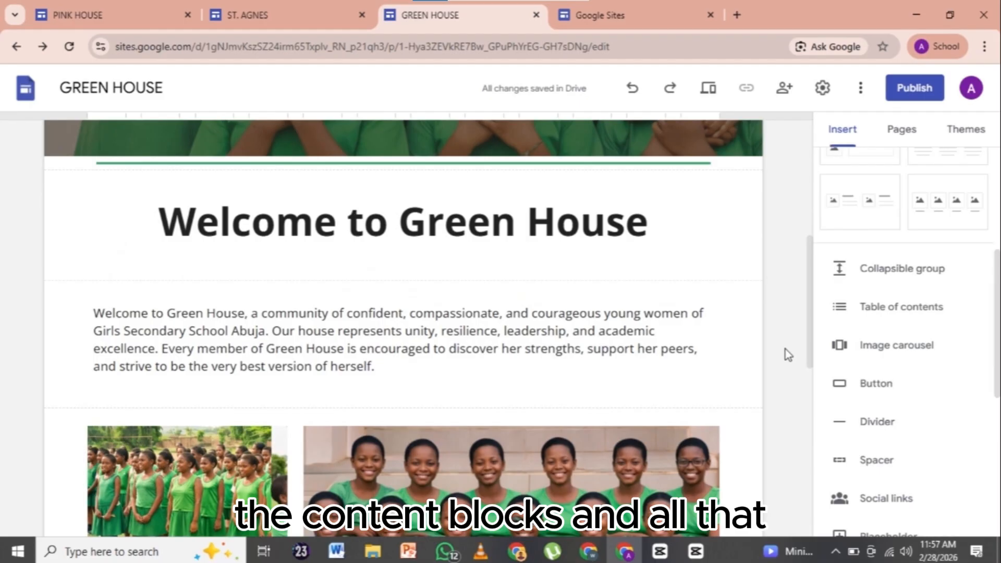
pyautogui.scroll(6, 785, 349)
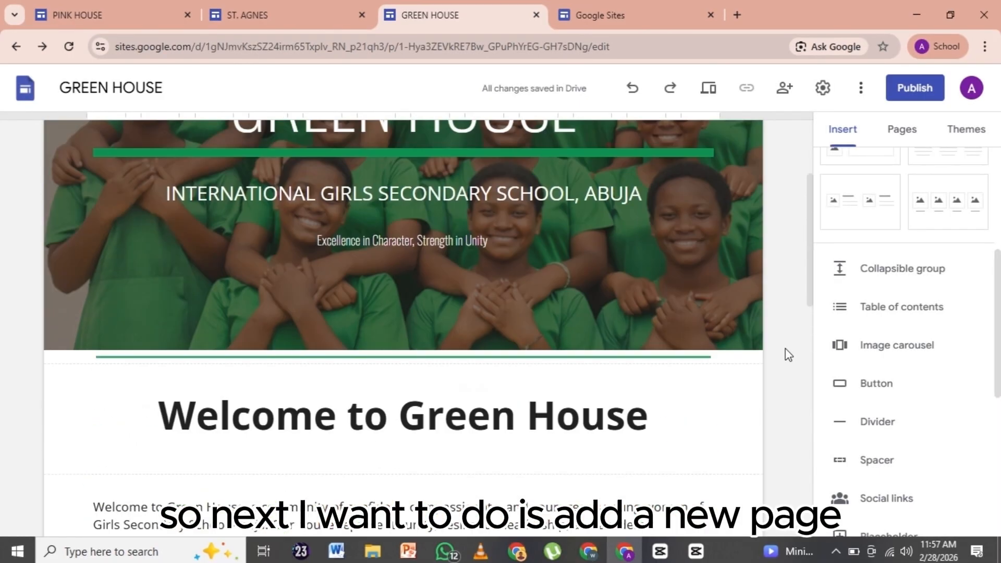
pyautogui.click(901, 130)
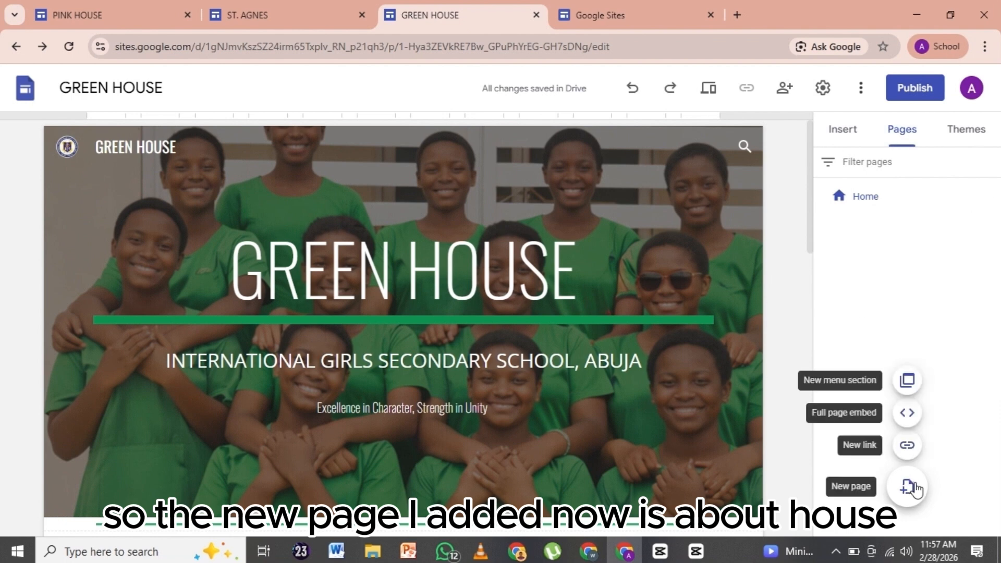
pyautogui.click(908, 486)
pyautogui.write('Ab')
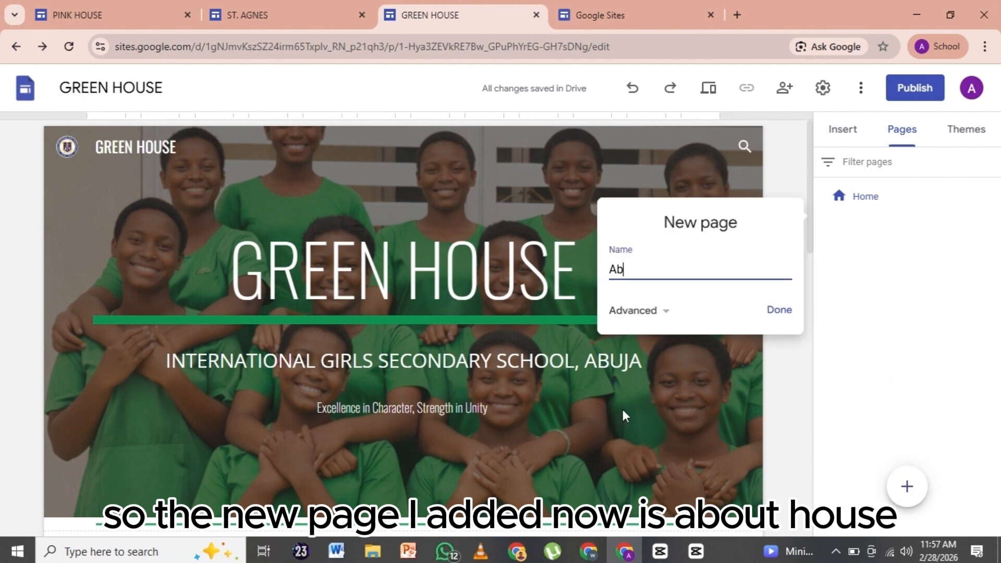
pyautogui.write('out House')
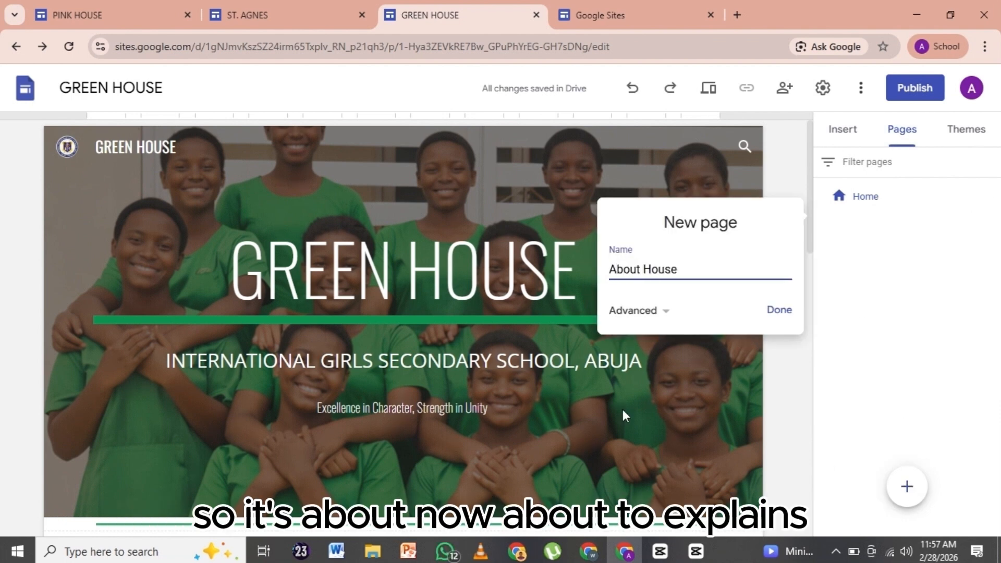
pyautogui.click(778, 311)
# Replace the About House page's header image with the uploaded picture file 8.
pyautogui.moveTo(238, 403)
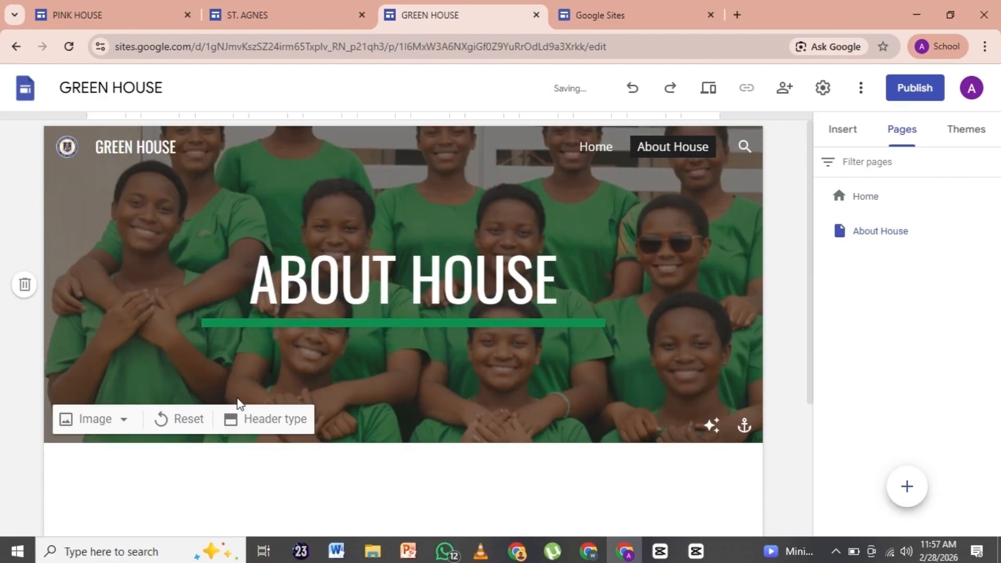
pyautogui.click(109, 424)
pyautogui.click(117, 464)
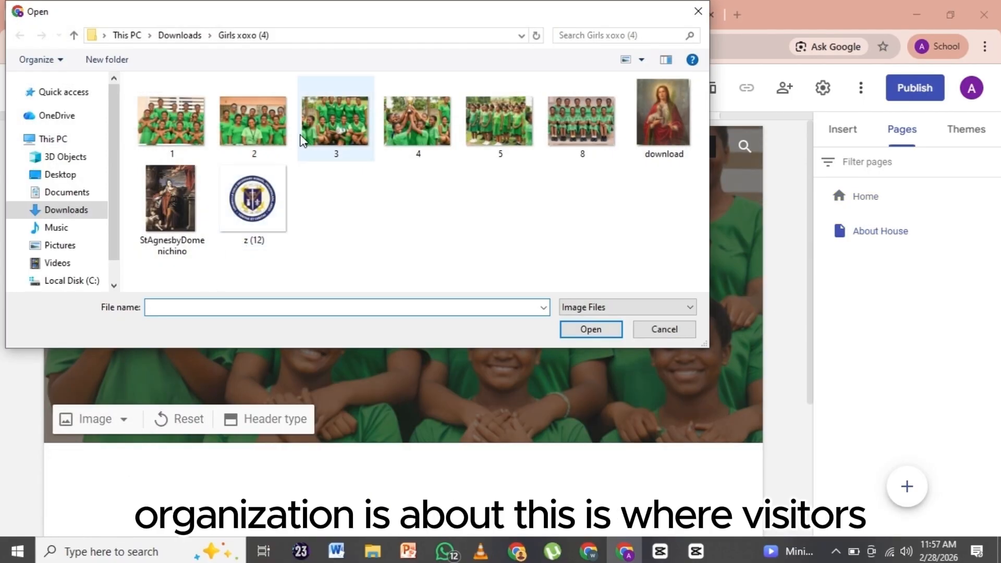
pyautogui.click(578, 119)
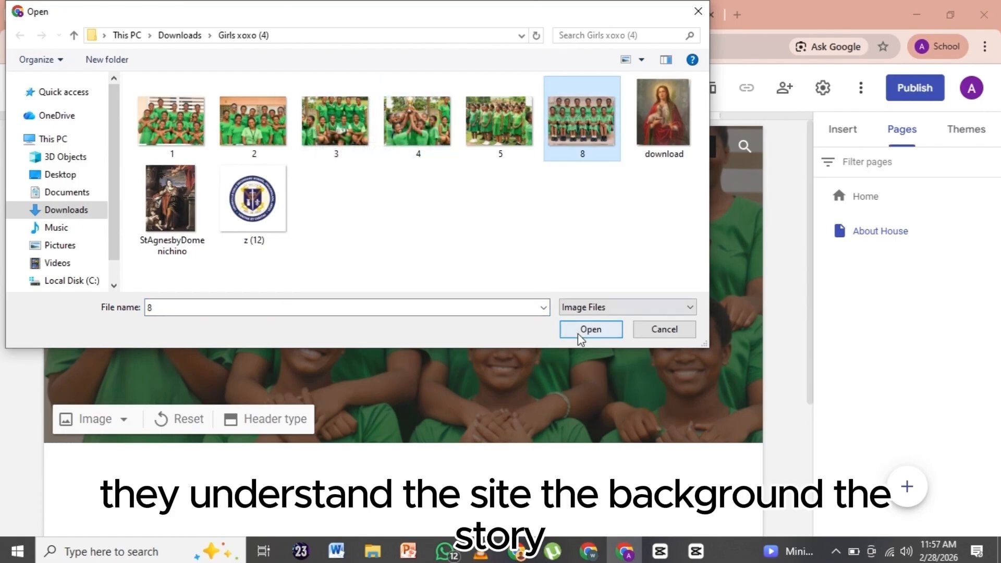
pyautogui.click(591, 328)
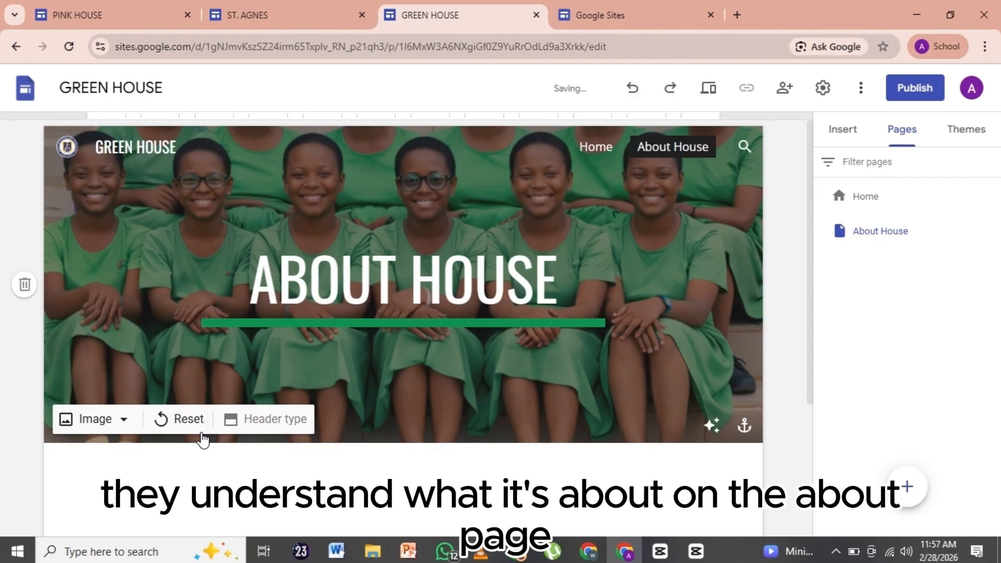
# Change the font of the ABOUT HOUSE header title to the extra-light Oswald variant.
pyautogui.click(310, 272)
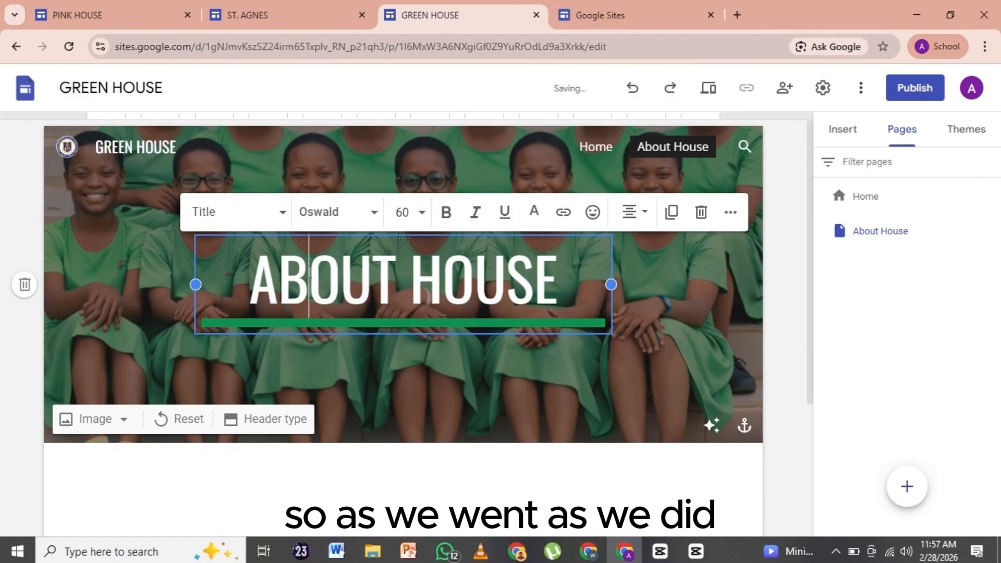
pyautogui.tripleClick(310, 272)
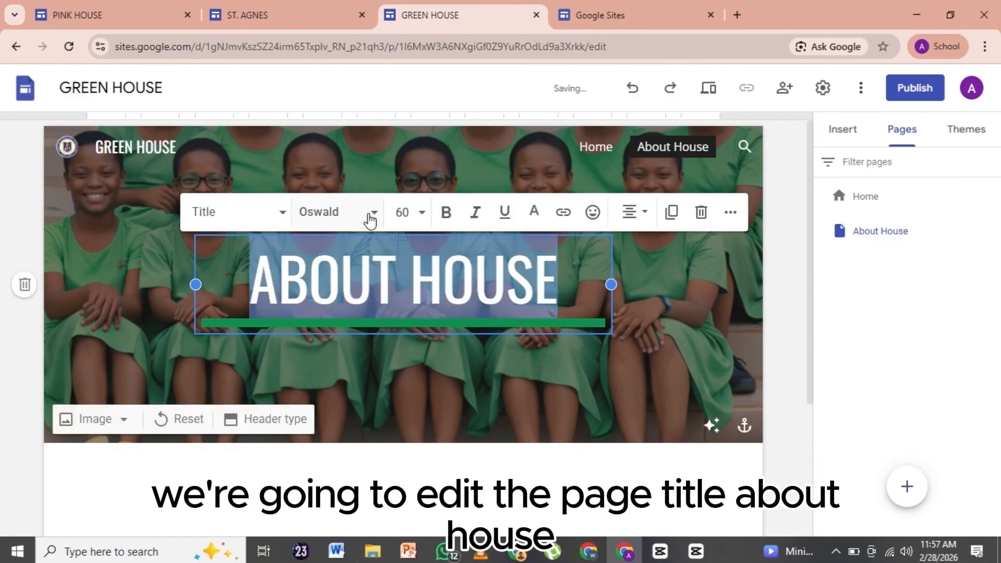
pyautogui.click(369, 213)
pyautogui.moveTo(420, 338)
pyautogui.click(454, 342)
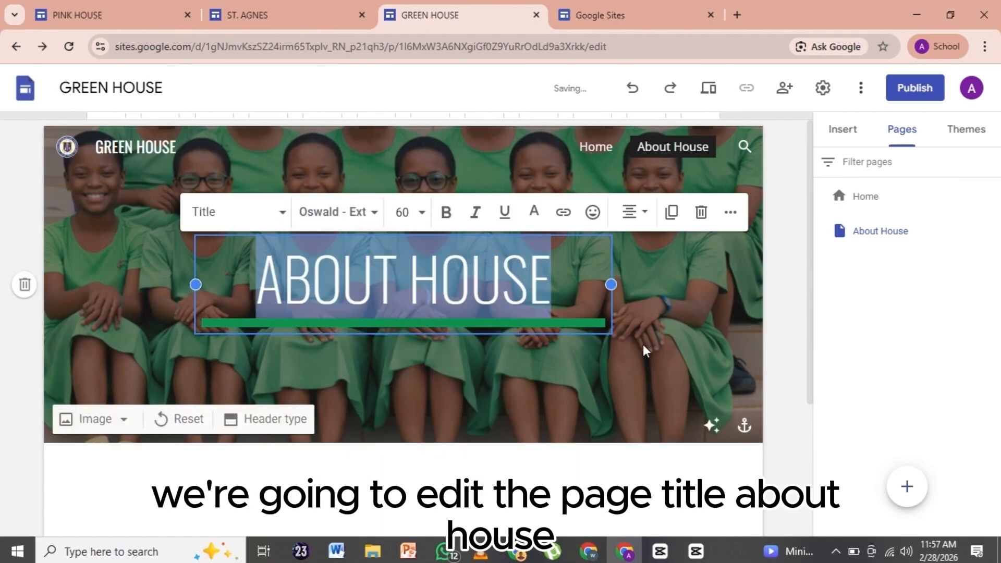
pyautogui.click(644, 344)
# Insert a divider directly below the header on the About House page.
pyautogui.scroll(-2, 769, 346)
pyautogui.scroll(-2, 766, 344)
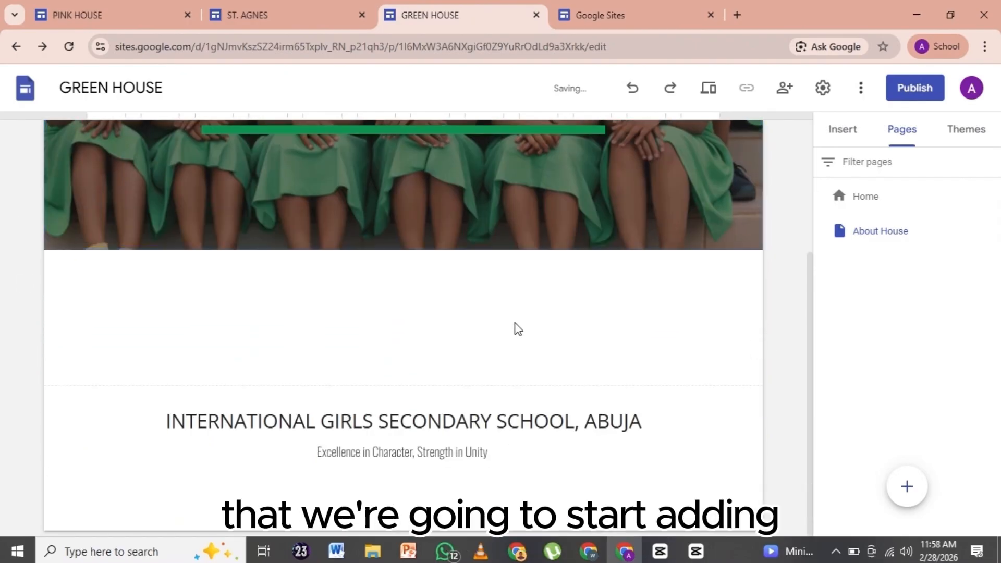
pyautogui.click(339, 552)
pyautogui.scroll(-3, 358, 361)
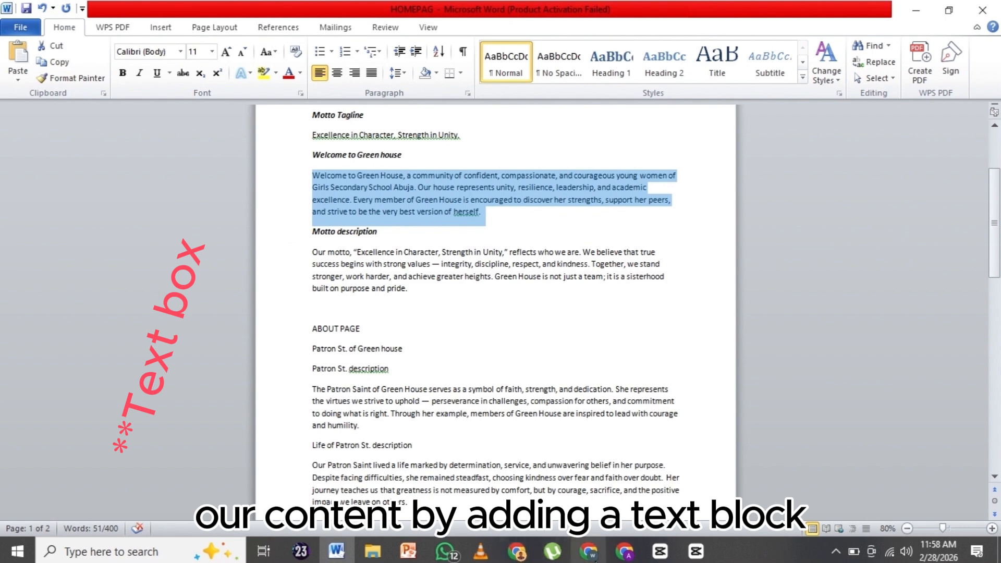
pyautogui.moveTo(626, 551)
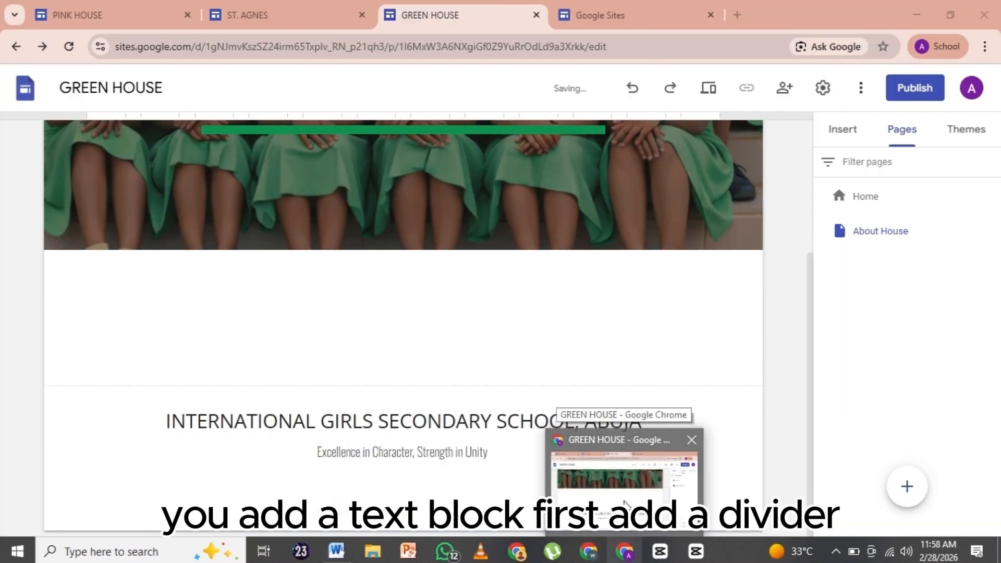
pyautogui.click(625, 472)
pyautogui.click(841, 130)
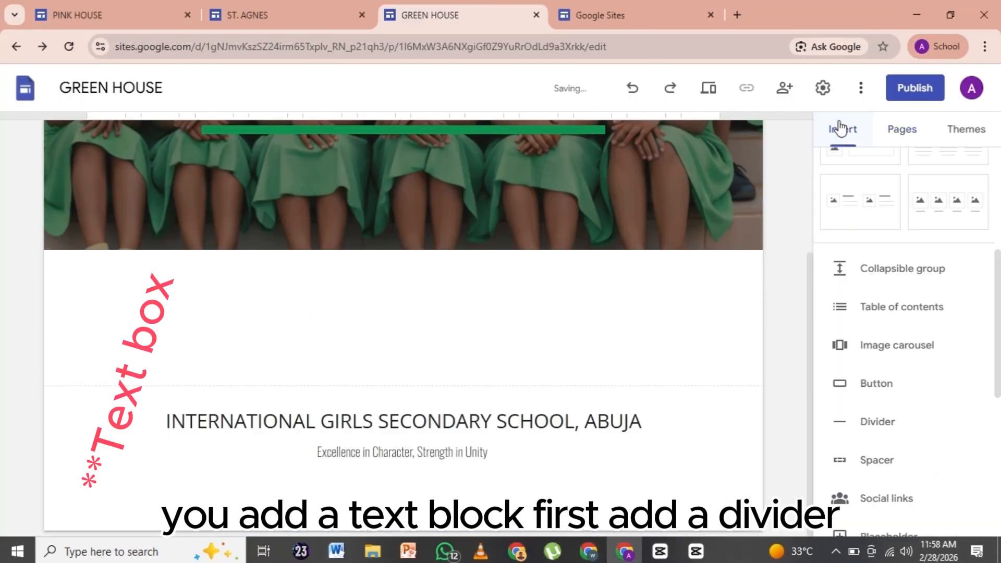
pyautogui.click(864, 433)
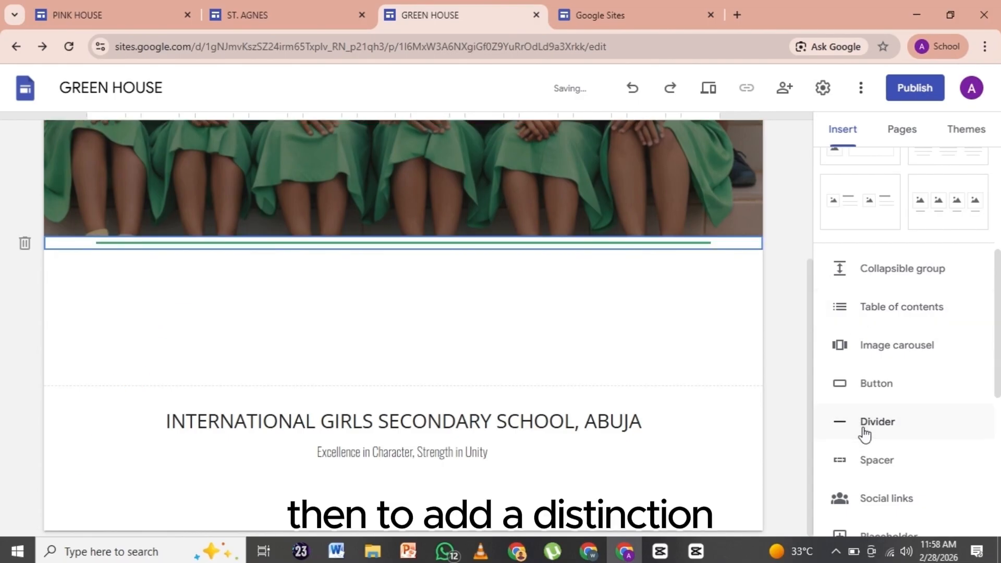
pyautogui.click(661, 328)
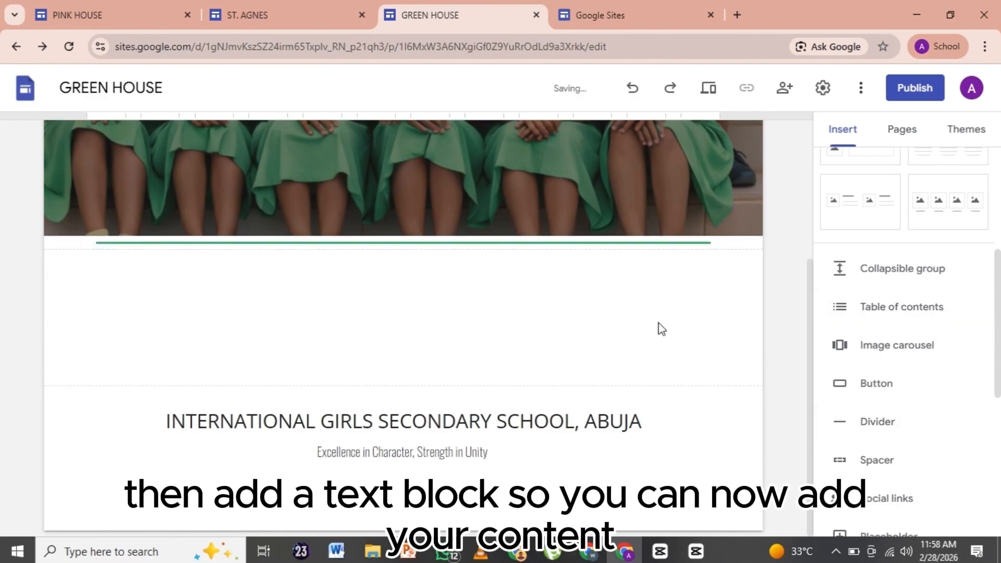
# Add a text box below the divider and fill it with "Patron St. of Green house" copied from the Word document.
pyautogui.scroll(4, 865, 270)
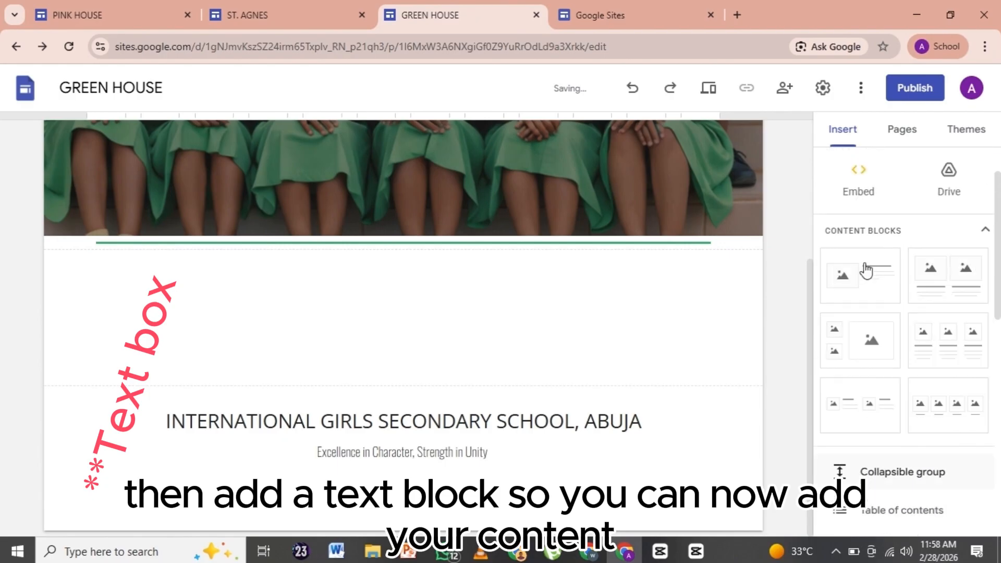
pyautogui.scroll(2, 865, 270)
pyautogui.click(865, 197)
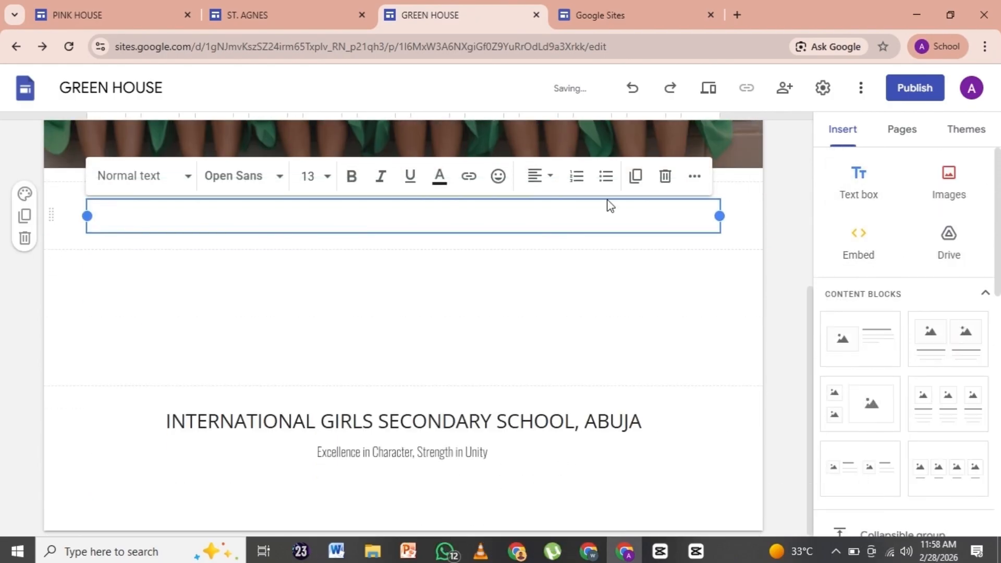
pyautogui.click(337, 549)
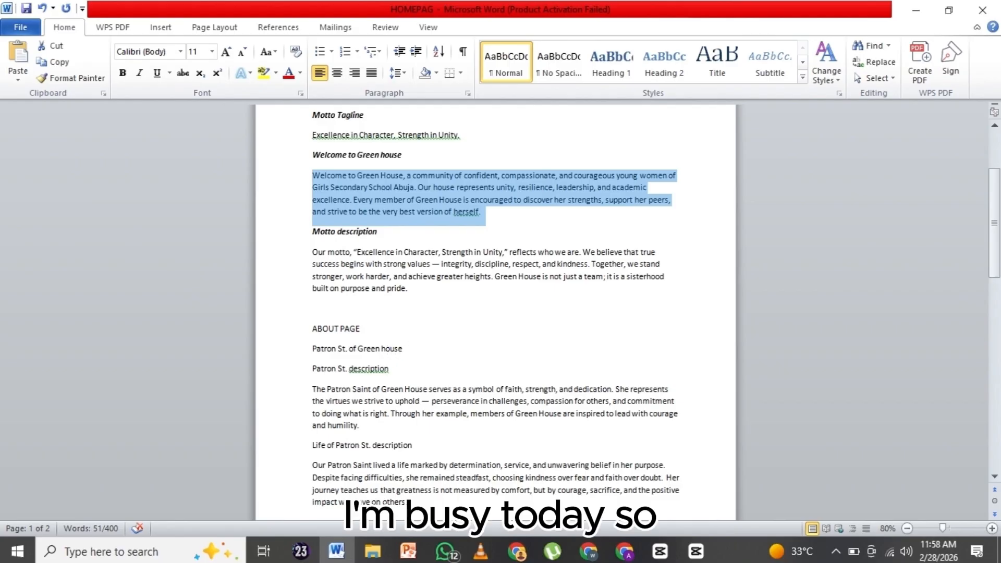
pyautogui.moveTo(407, 349); pyautogui.dragTo(328, 359)
pyautogui.hotkey('ctrl', 'c')
pyautogui.click(622, 557)
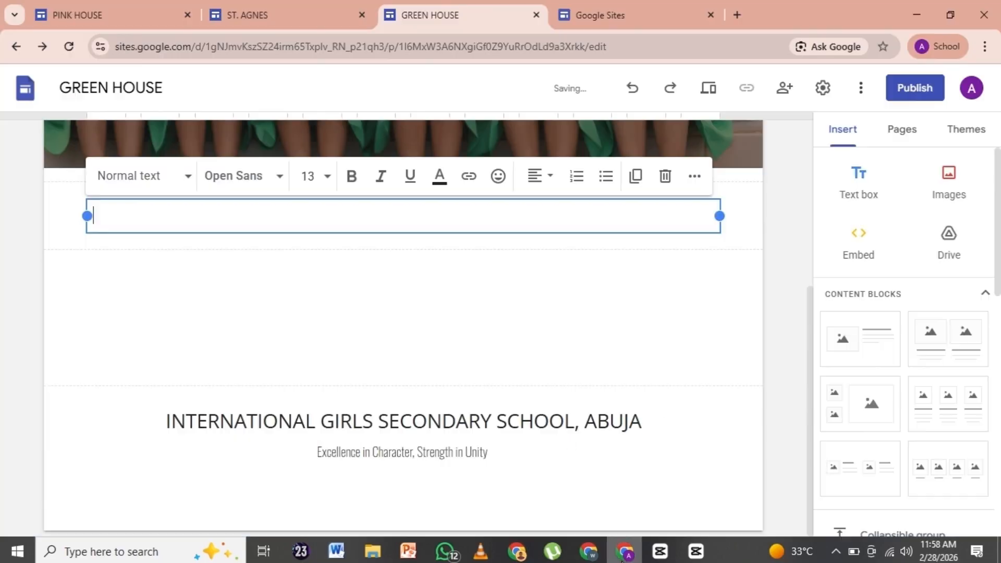
pyautogui.hotkey('ctrl', 'v')
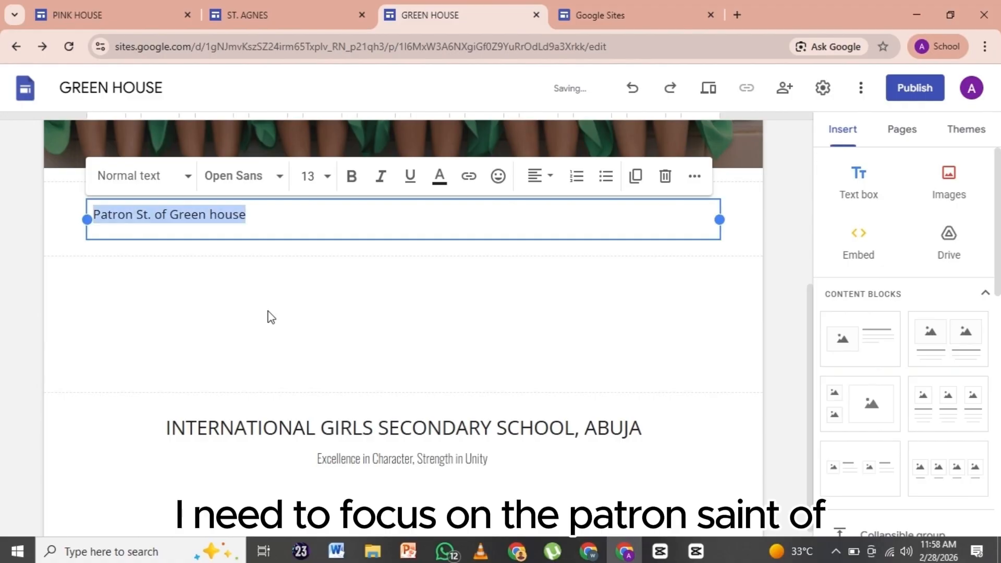
# Set the "Patron St. of Green house" heading to font size 30 and center it.
pyautogui.click(316, 169)
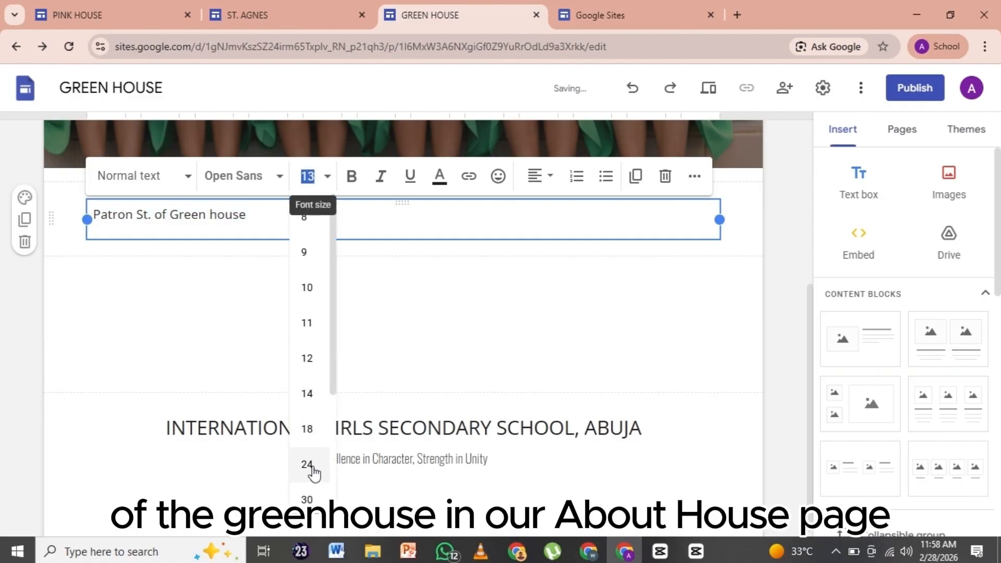
pyautogui.click(308, 465)
pyautogui.click(328, 177)
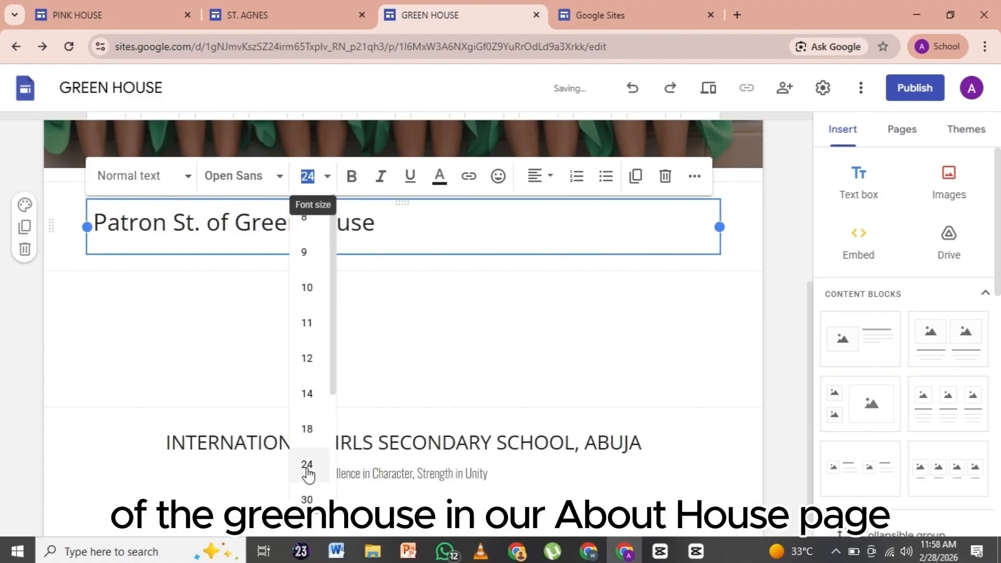
pyautogui.click(309, 495)
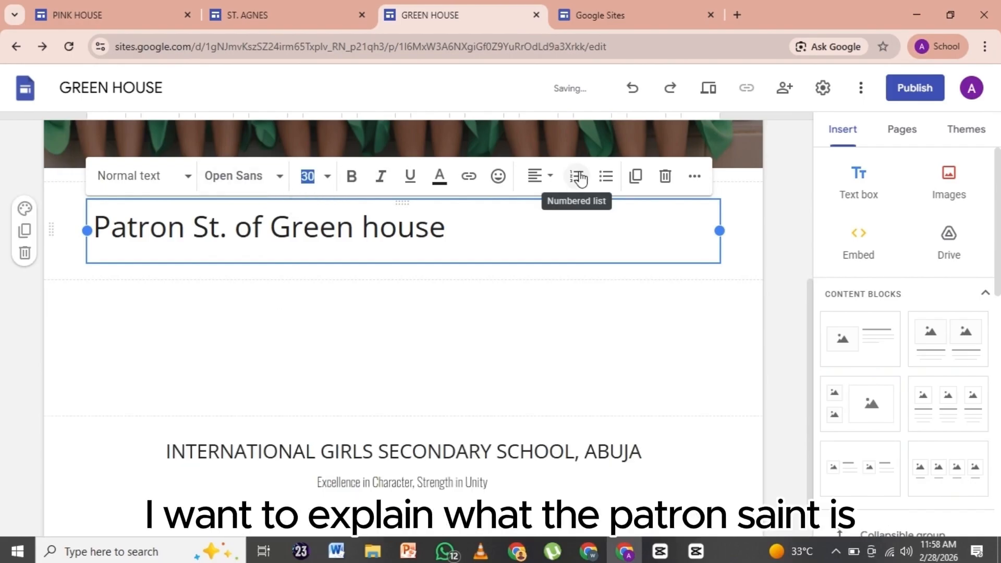
pyautogui.click(524, 181)
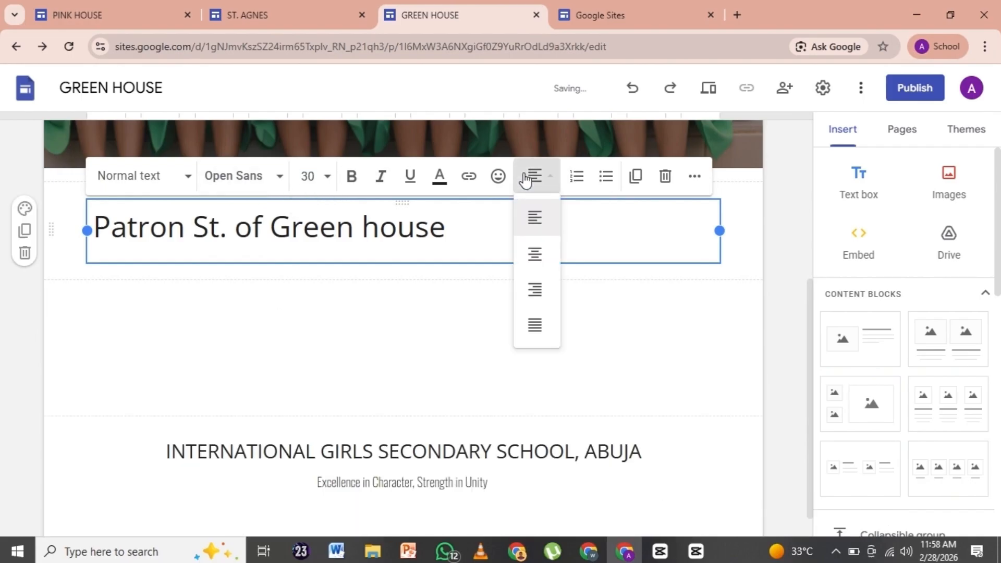
pyautogui.click(538, 255)
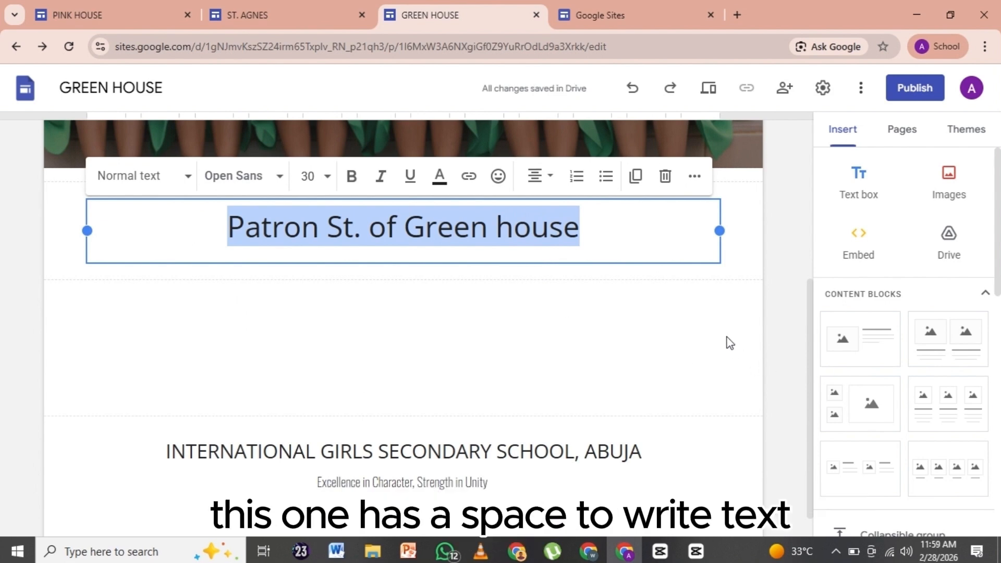
# Insert a content block with one image beside text, upload the picture "download" into it and enlarge the image downward.
pyautogui.scroll(-1, 822, 388)
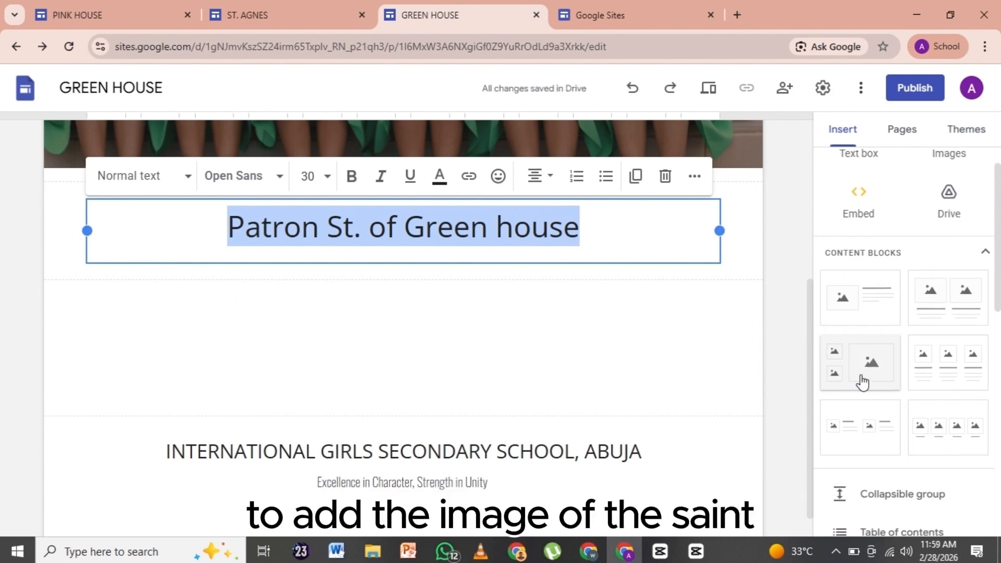
pyautogui.click(845, 300)
pyautogui.click(210, 271)
pyautogui.click(252, 316)
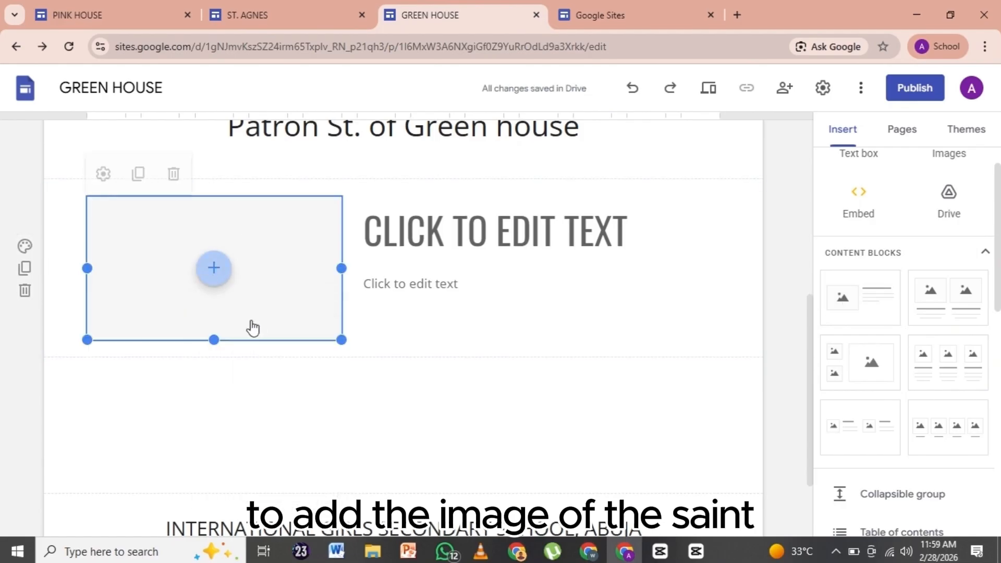
pyautogui.click(677, 131)
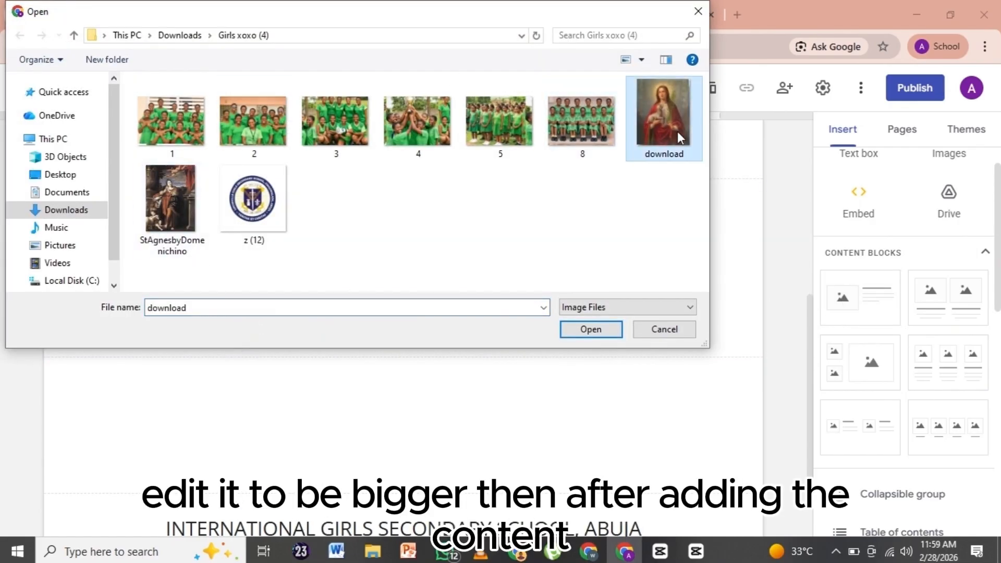
pyautogui.click(591, 329)
pyautogui.moveTo(214, 339); pyautogui.dragTo(214, 477)
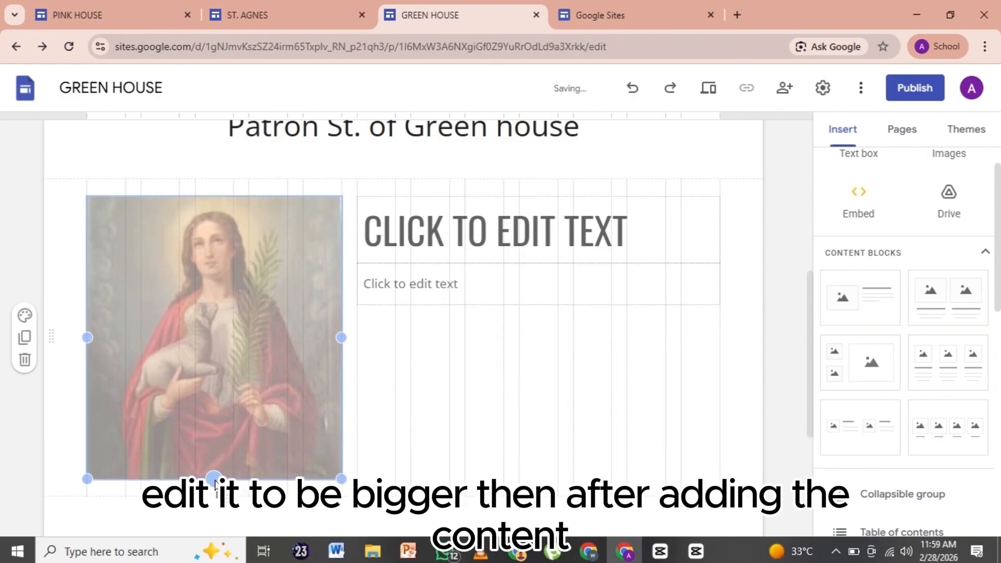
# Copy the "Patron St. of Green house" heading into the title placeholder beside the saint's image, without the extra blank line.
pyautogui.scroll(1, 457, 248)
pyautogui.click(438, 170)
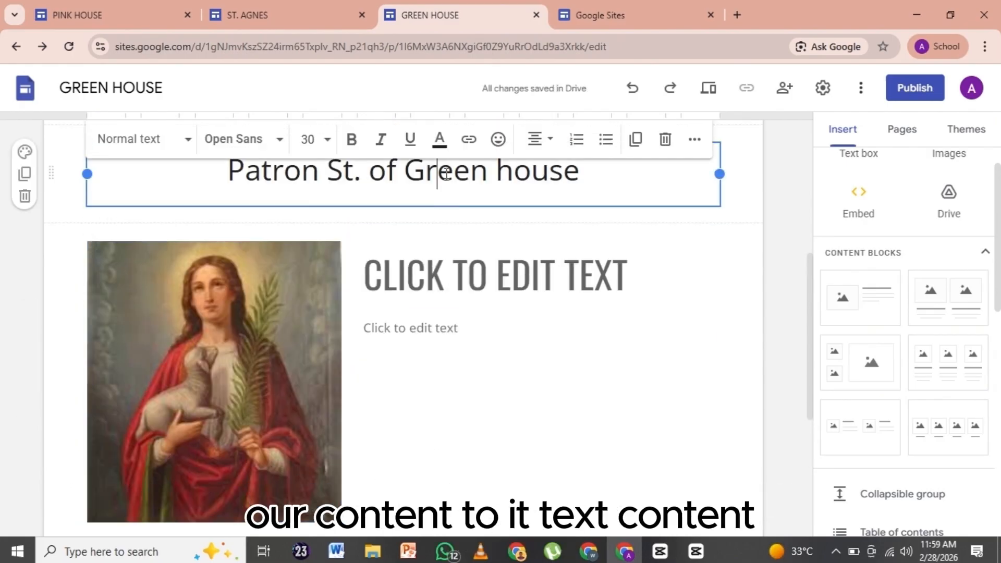
pyautogui.tripleClick(445, 174)
pyautogui.hotkey('ctrl', 'c')
pyautogui.click(478, 264)
pyautogui.hotkey('ctrl', 'v')
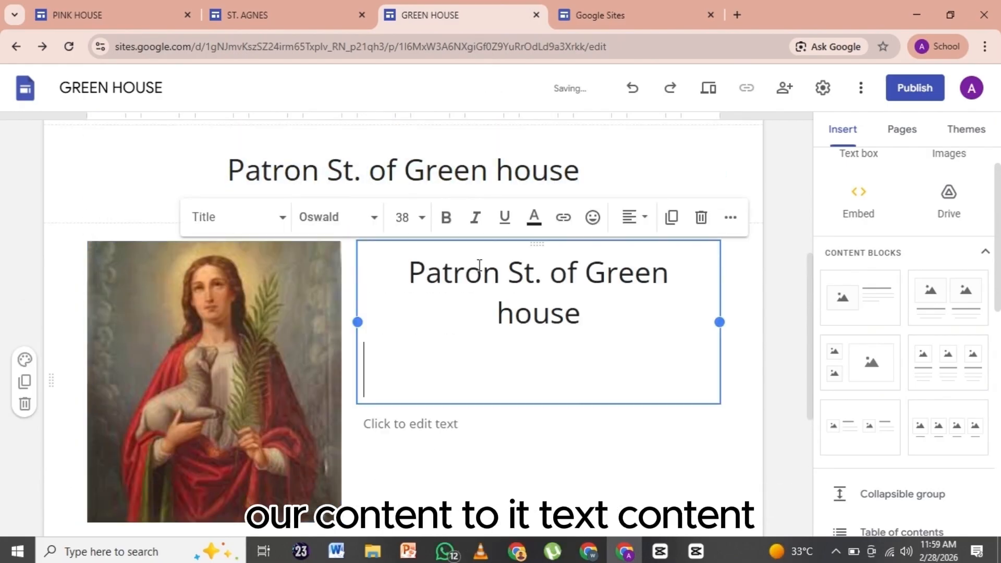
pyautogui.press('BackSpace')
# Reduce the copied heading beside the saint's image to font size 18.
pyautogui.hotkey('shift', 'Up')
pyautogui.hotkey('shift', 'Up')
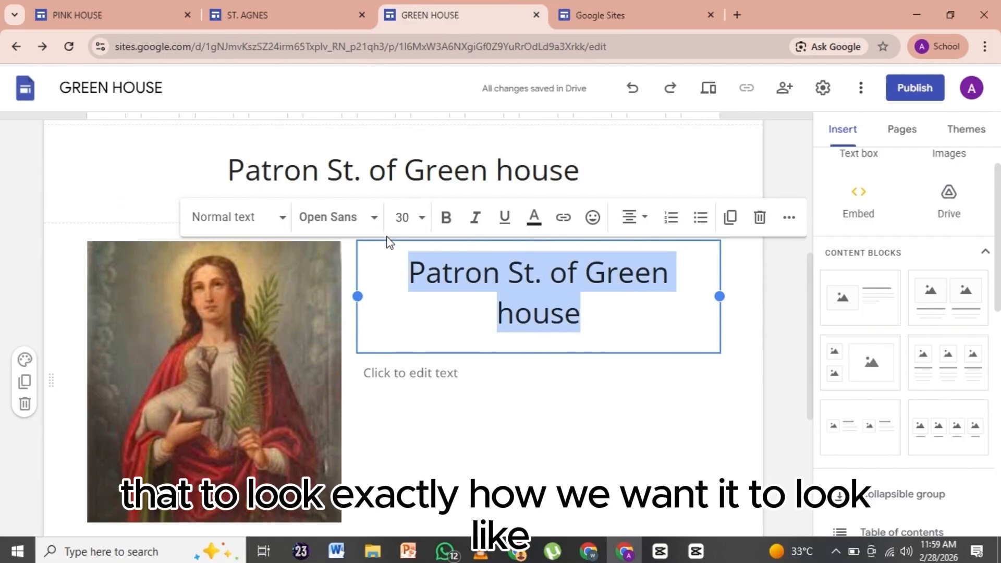
pyautogui.click(409, 218)
pyautogui.click(407, 471)
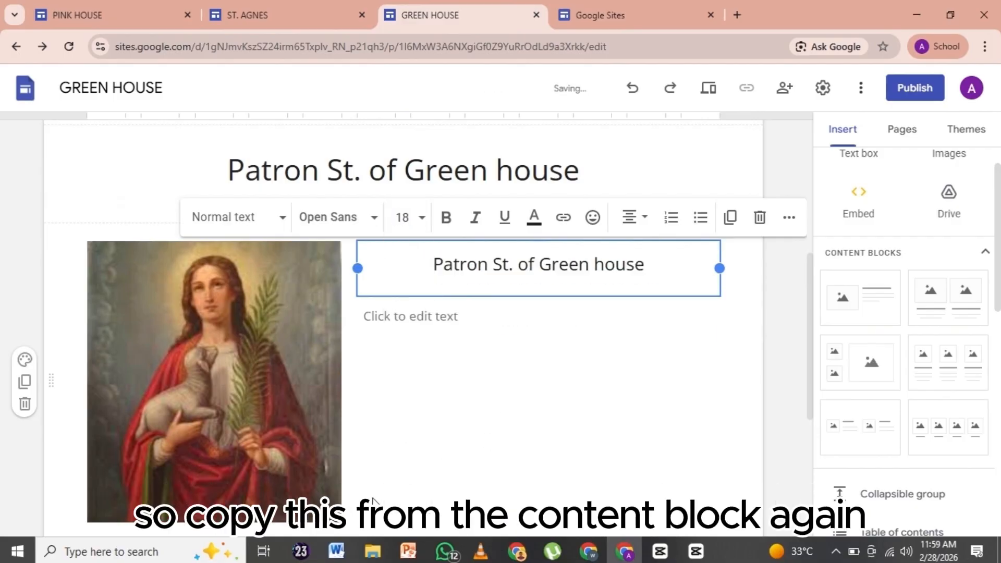
# Copy the Patron St. description paragraph from the Word document into the body text placeholder beside the saint's image.
pyautogui.click(336, 551)
pyautogui.scroll(-1, 381, 415)
pyautogui.moveTo(361, 383); pyautogui.dragTo(313, 347)
pyautogui.rightClick(316, 350)
pyautogui.click(359, 132)
pyautogui.click(625, 551)
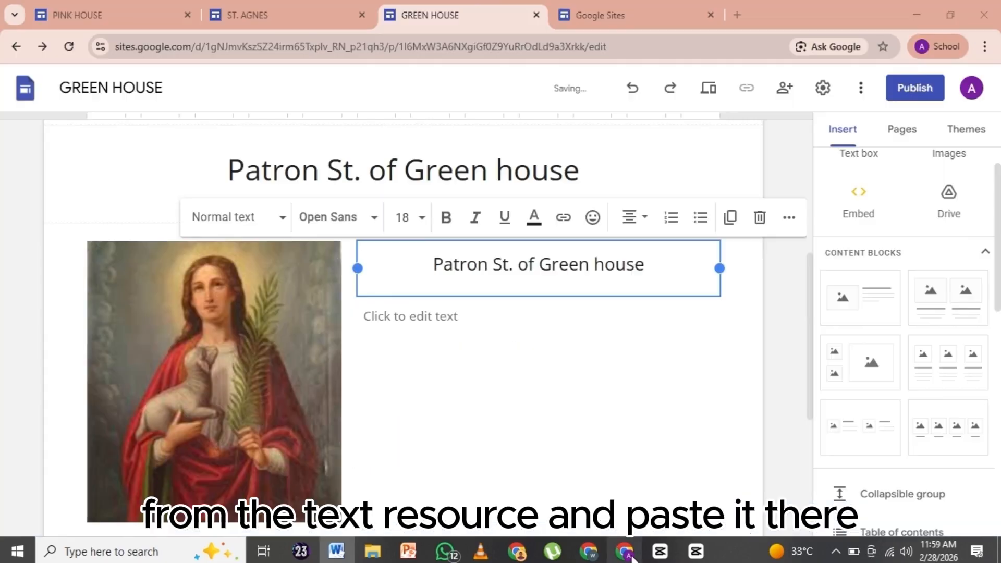
pyautogui.click(481, 322)
pyautogui.hotkey('ctrl', 'v')
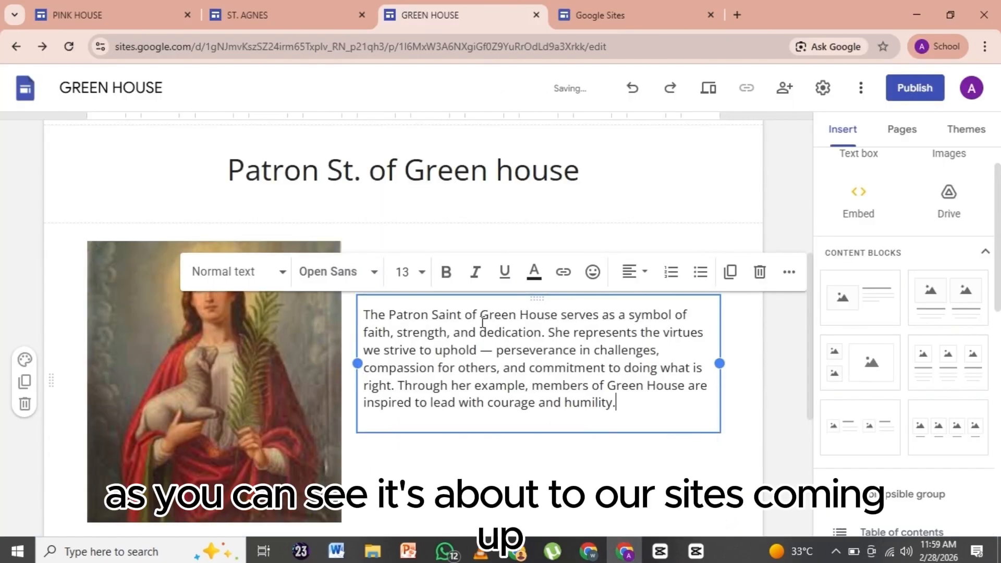
pyautogui.scroll(-4, 500, 453)
pyautogui.scroll(3, 500, 454)
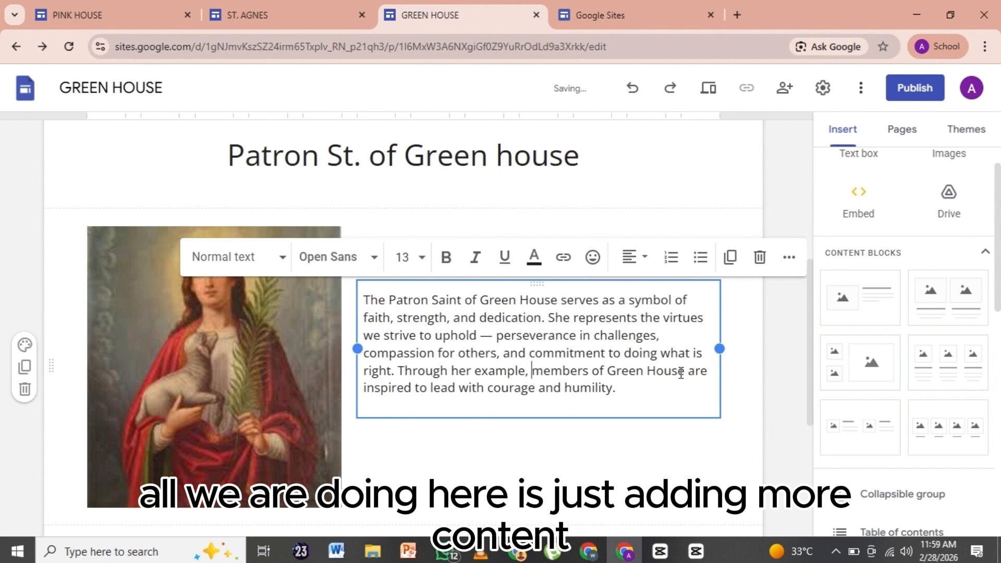
pyautogui.scroll(-5, 680, 373)
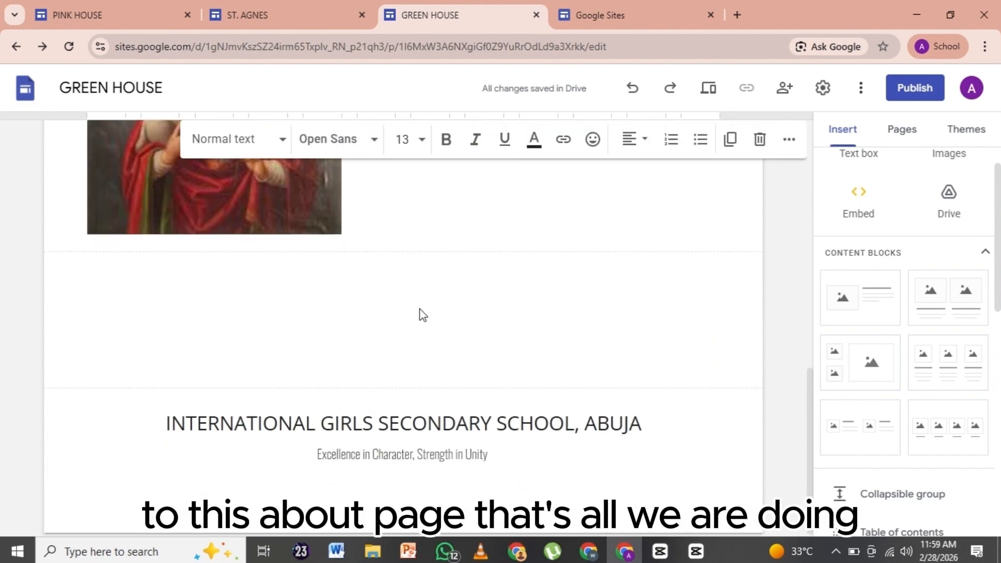
# Insert a text box below the saint's image block and copy the "Life of Patron St. description" heading from the Word document into it.
pyautogui.scroll(1, 860, 178)
pyautogui.click(858, 186)
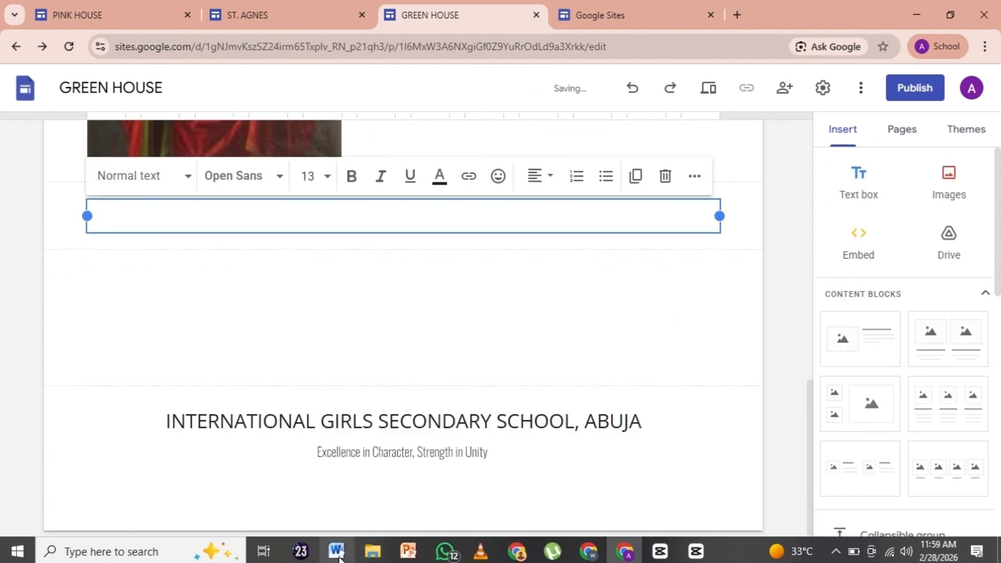
pyautogui.click(336, 551)
pyautogui.click(313, 421)
pyautogui.moveTo(313, 421); pyautogui.dragTo(399, 464)
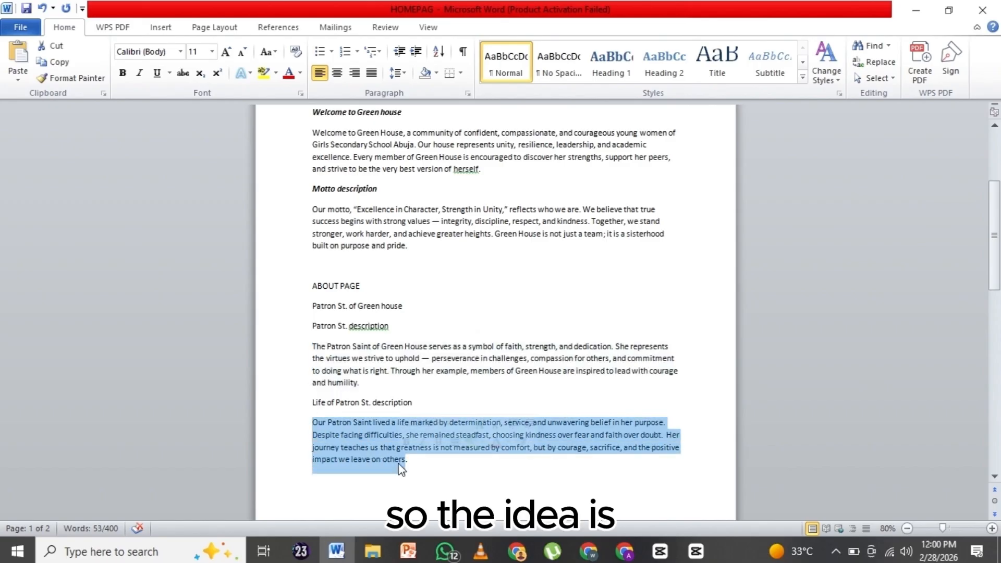
pyautogui.moveTo(313, 403); pyautogui.dragTo(409, 406)
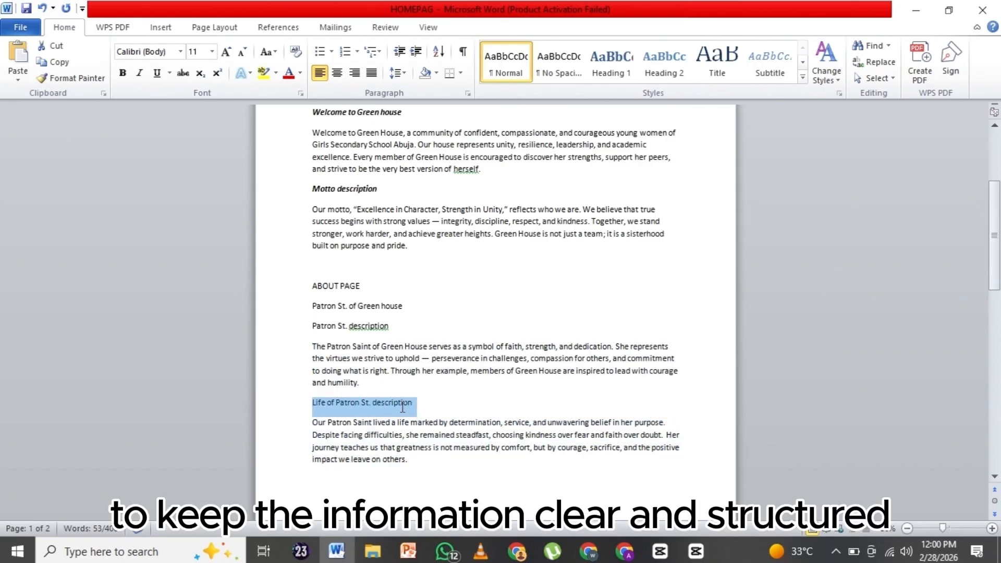
pyautogui.click(622, 551)
pyautogui.hotkey('ctrl', 'v')
# Format the "Life of Patron St. description" heading as font size 24, centred and bold.
pyautogui.hotkey('ctrl', 'a')
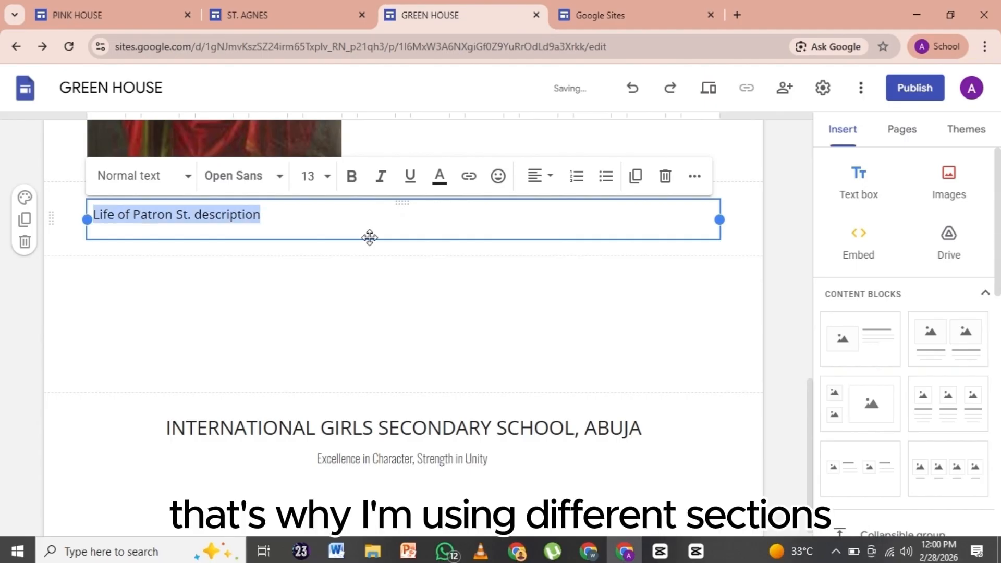
pyautogui.click(327, 177)
pyautogui.click(310, 461)
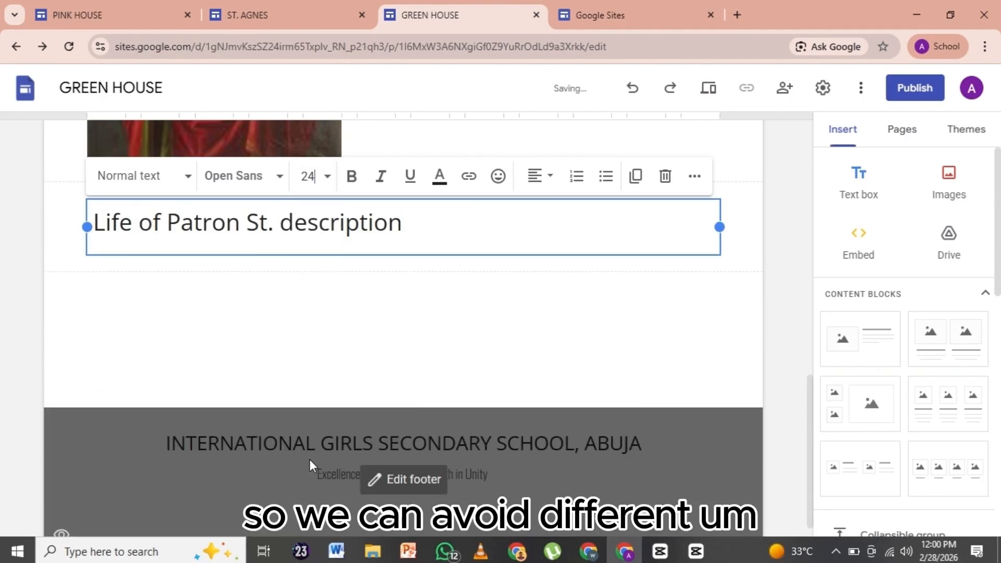
pyautogui.click(540, 176)
pyautogui.click(532, 257)
pyautogui.click(351, 176)
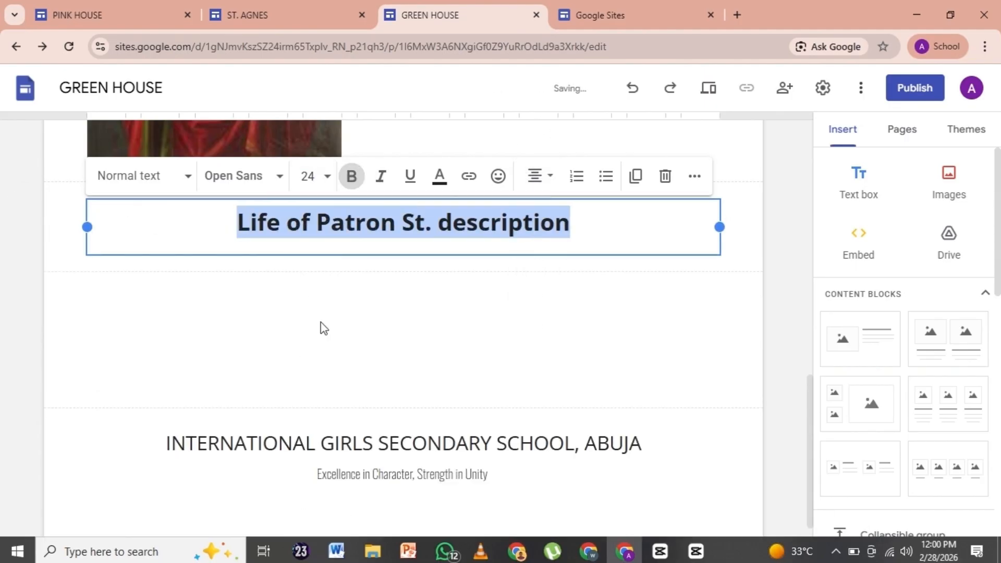
pyautogui.click(323, 328)
# Insert a text box below that heading and copy the paragraph about the Patron Saint's life from the Word document into it.
pyautogui.click(835, 192)
pyautogui.moveTo(336, 552)
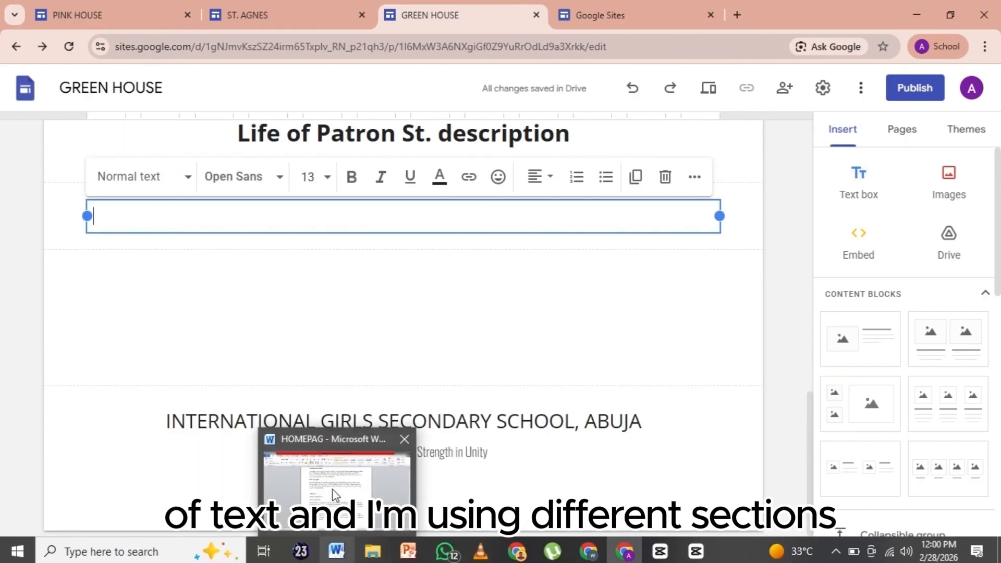
pyautogui.click(332, 476)
pyautogui.moveTo(403, 461); pyautogui.dragTo(312, 422)
pyautogui.rightClick(313, 430)
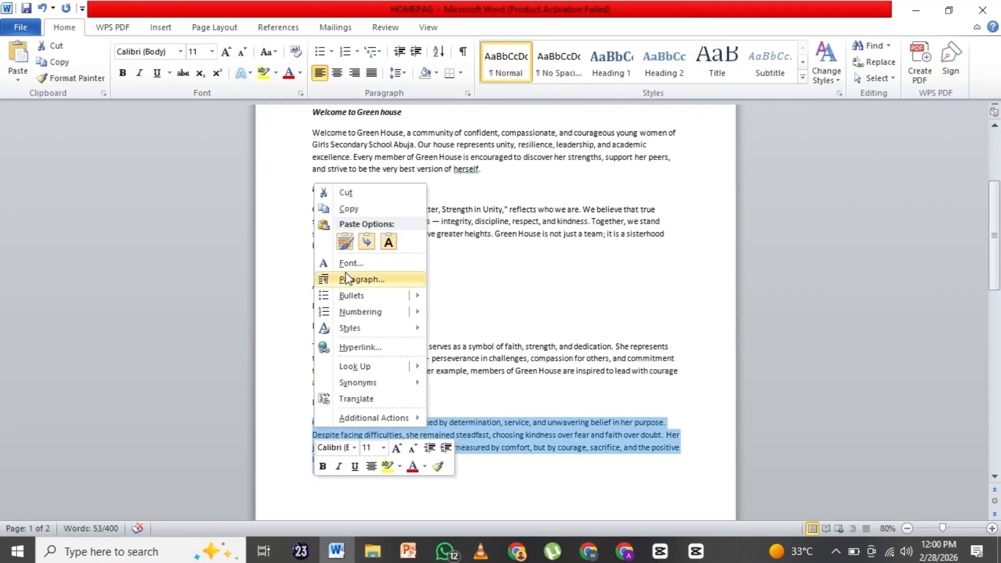
pyautogui.click(334, 210)
pyautogui.click(623, 551)
pyautogui.hotkey('ctrl', 'v')
# Add a new page named "House Leadership" to the site.
pyautogui.scroll(10, 744, 302)
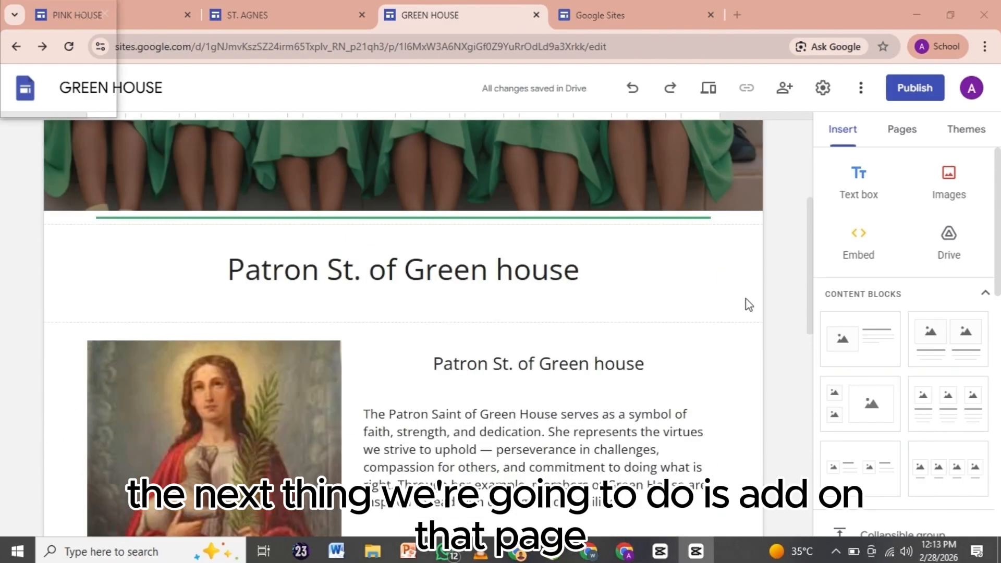
pyautogui.click(901, 130)
pyautogui.click(908, 486)
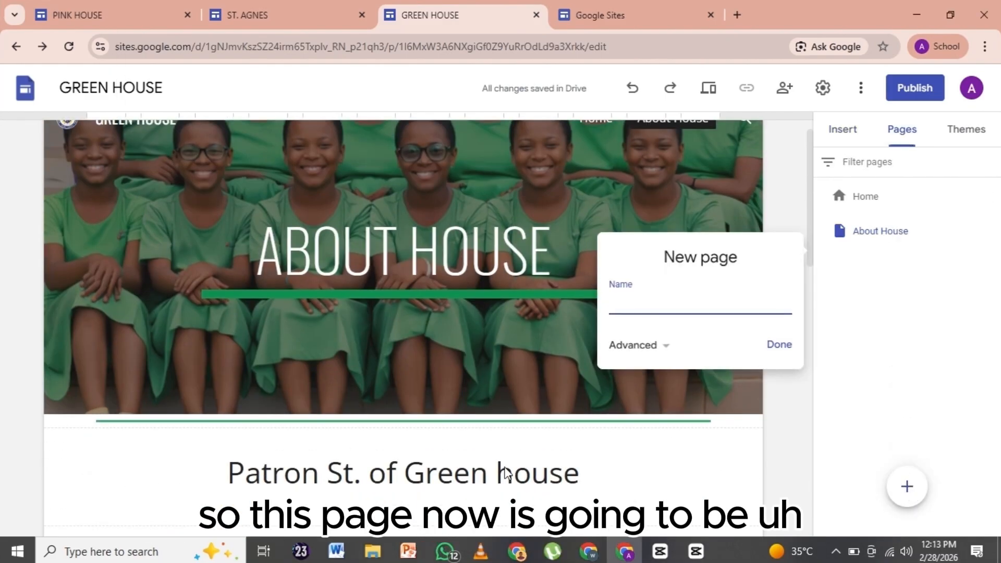
pyautogui.moveTo(338, 555)
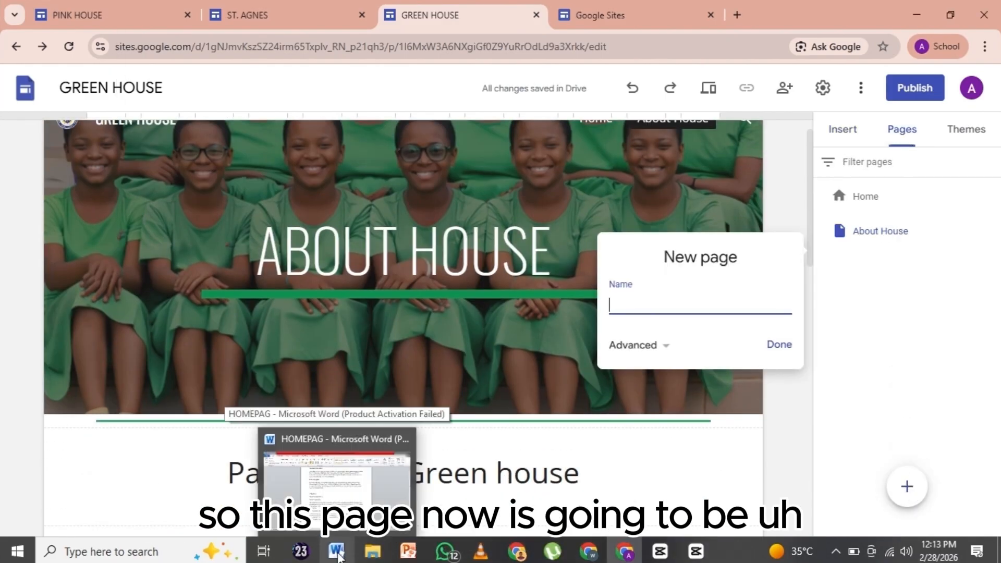
pyautogui.click(338, 554)
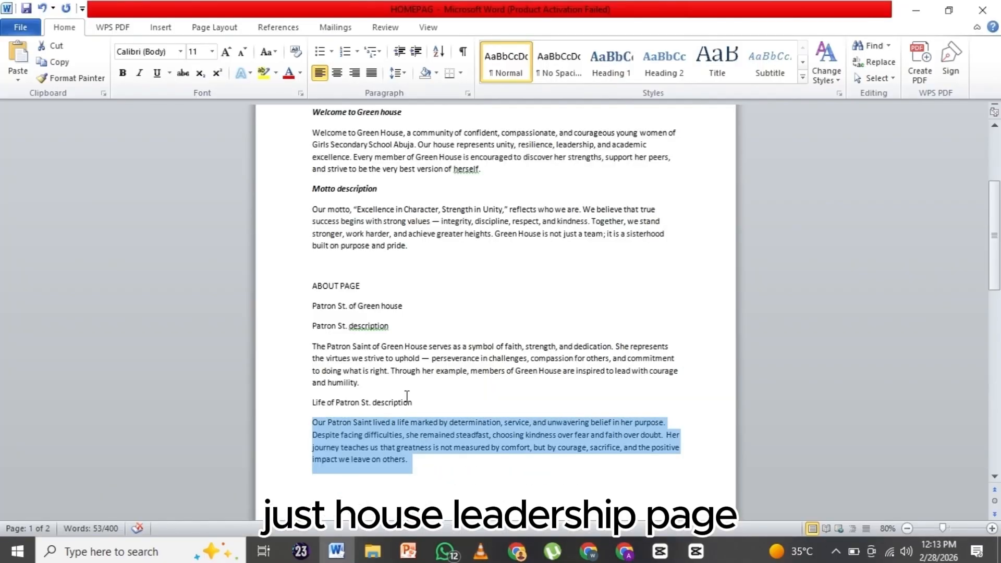
pyautogui.scroll(-8, 411, 386)
pyautogui.click(624, 551)
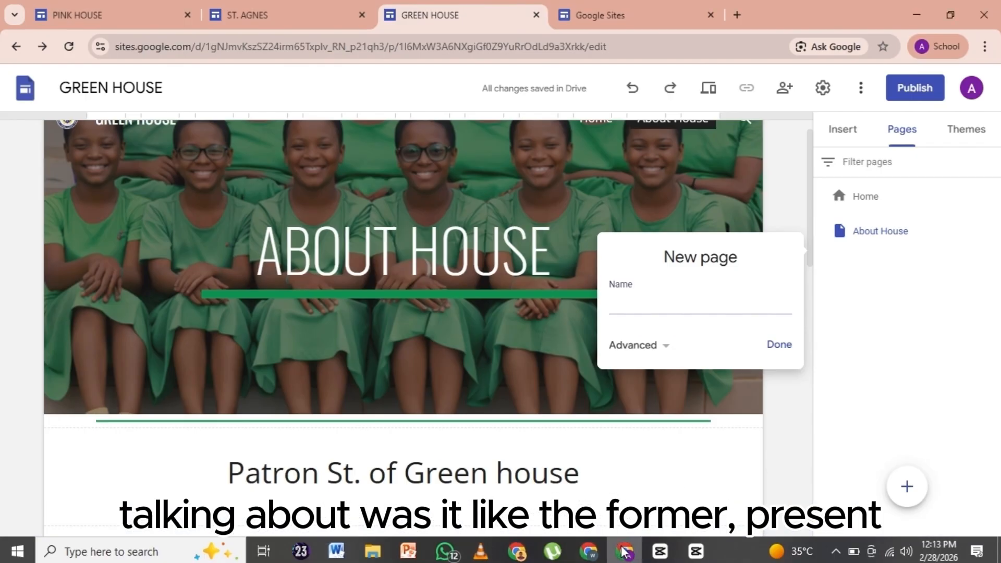
pyautogui.write('House Leadership')
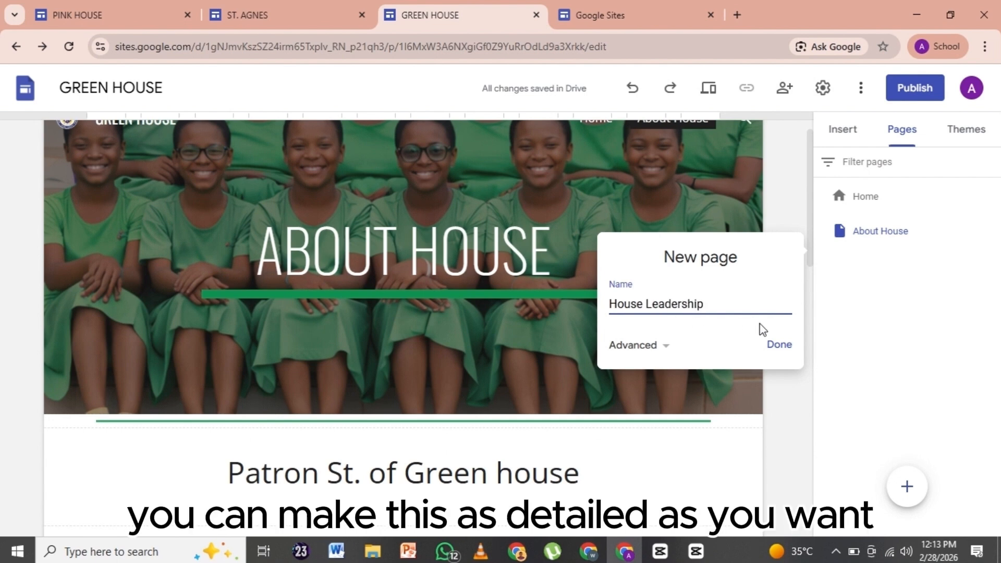
pyautogui.click(775, 346)
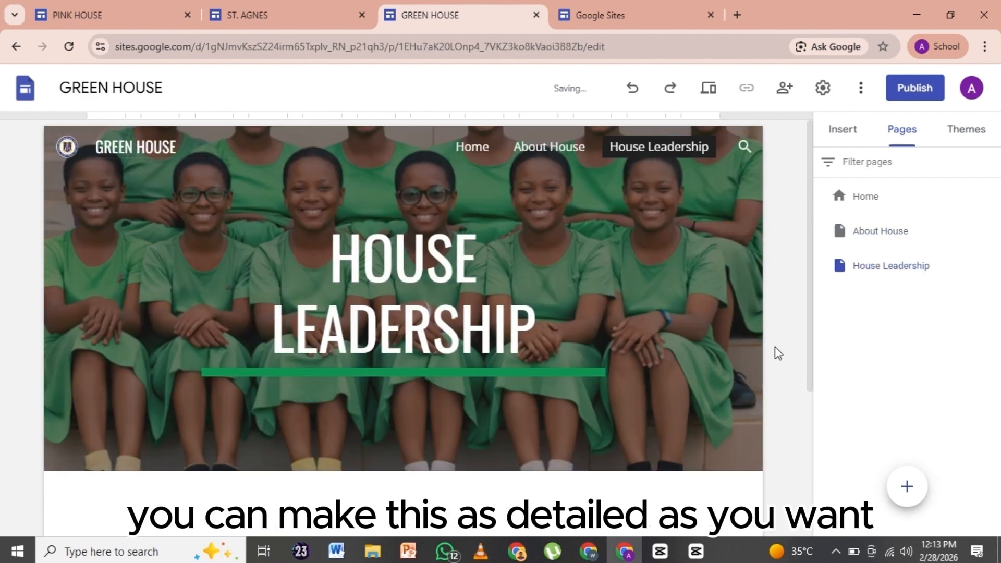
# Replace the House Leadership page's header image with the uploaded picture "2".
pyautogui.click(123, 447)
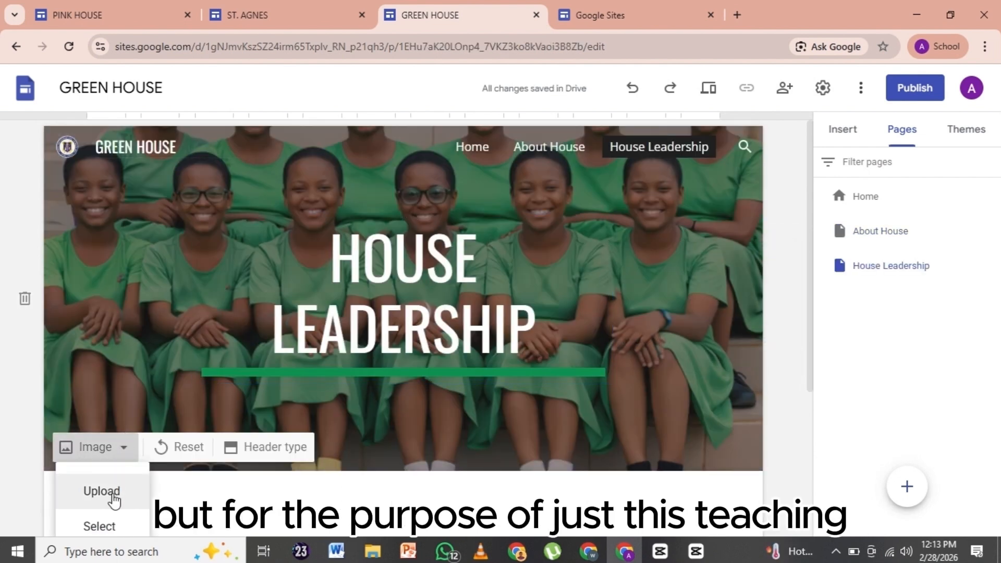
pyautogui.click(114, 500)
pyautogui.click(255, 137)
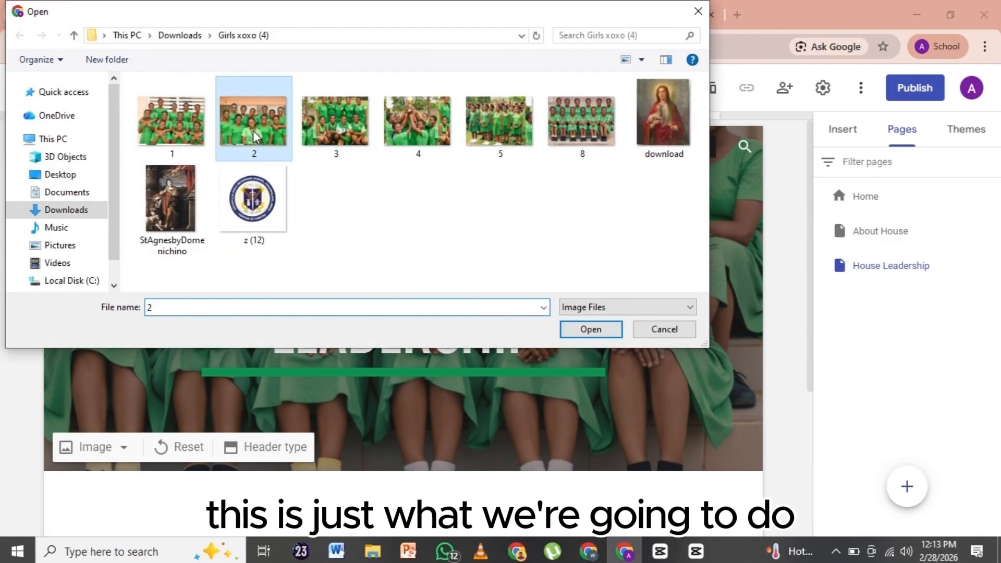
pyautogui.click(573, 334)
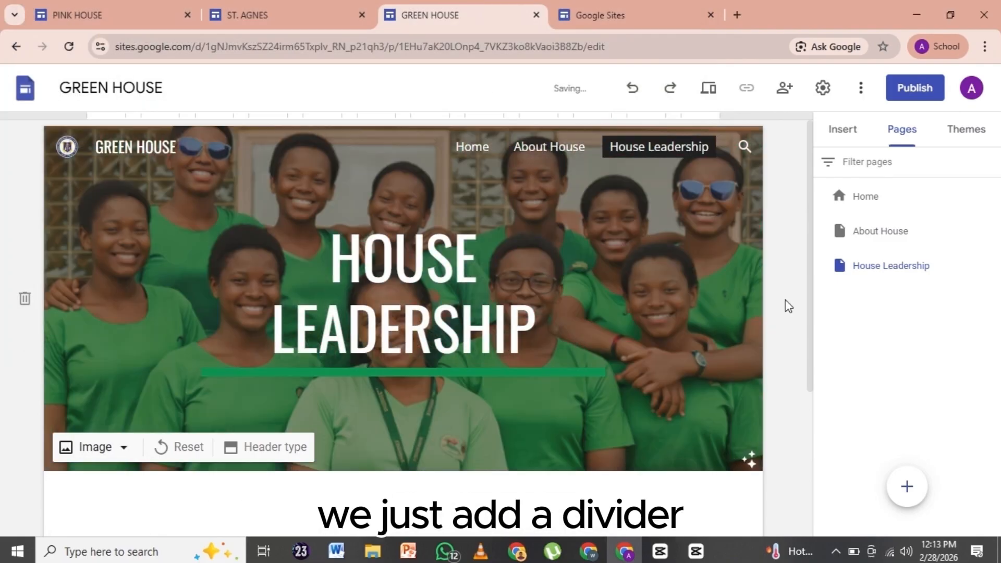
# Insert a divider below the House Leadership page's header.
pyautogui.scroll(-4, 786, 300)
pyautogui.click(849, 130)
pyautogui.scroll(-4, 882, 344)
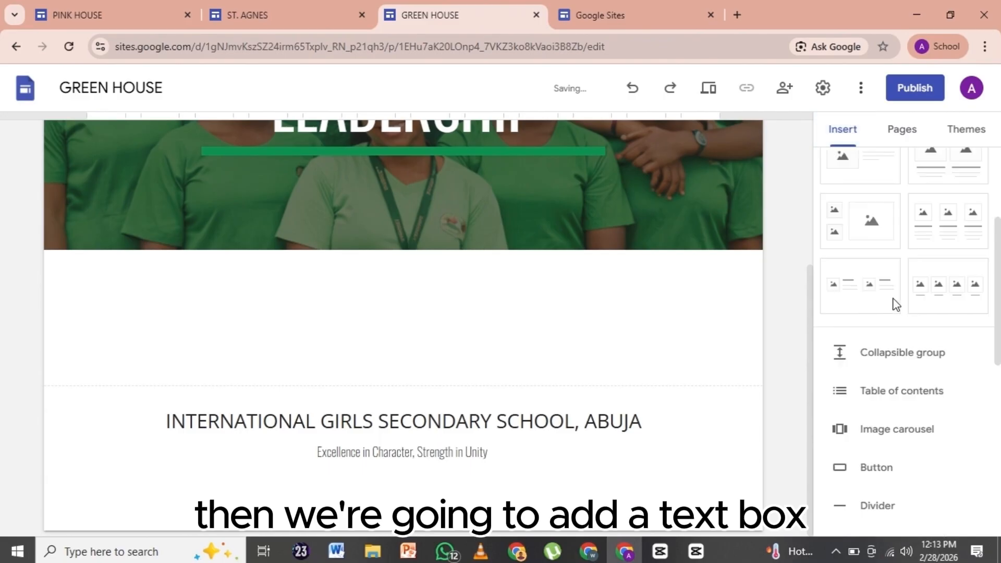
pyautogui.click(863, 461)
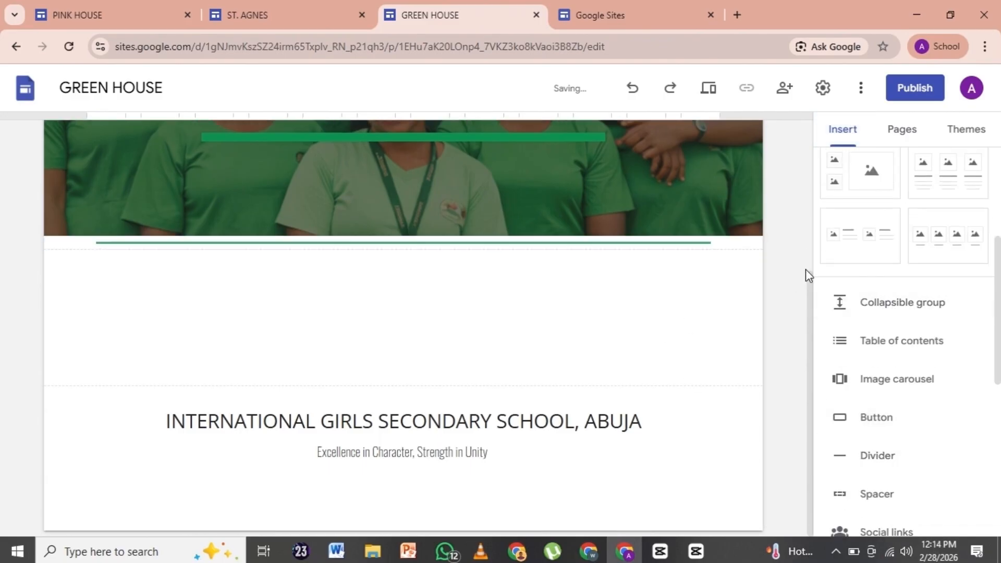
# Insert a content block with three captioned images below the divider and upload the picture "8" into its first placeholder.
pyautogui.click(338, 551)
pyautogui.scroll(-3, 381, 402)
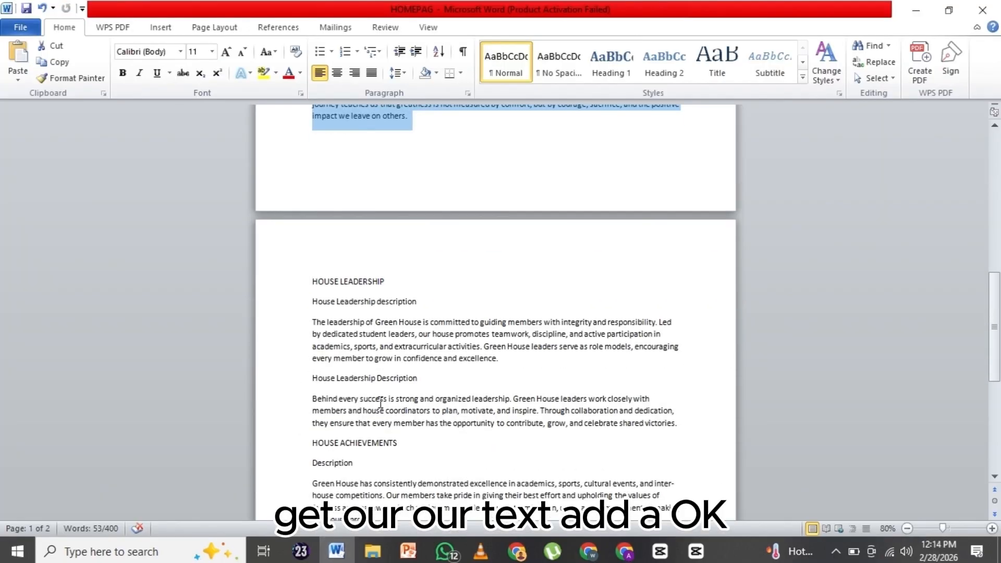
pyautogui.click(624, 551)
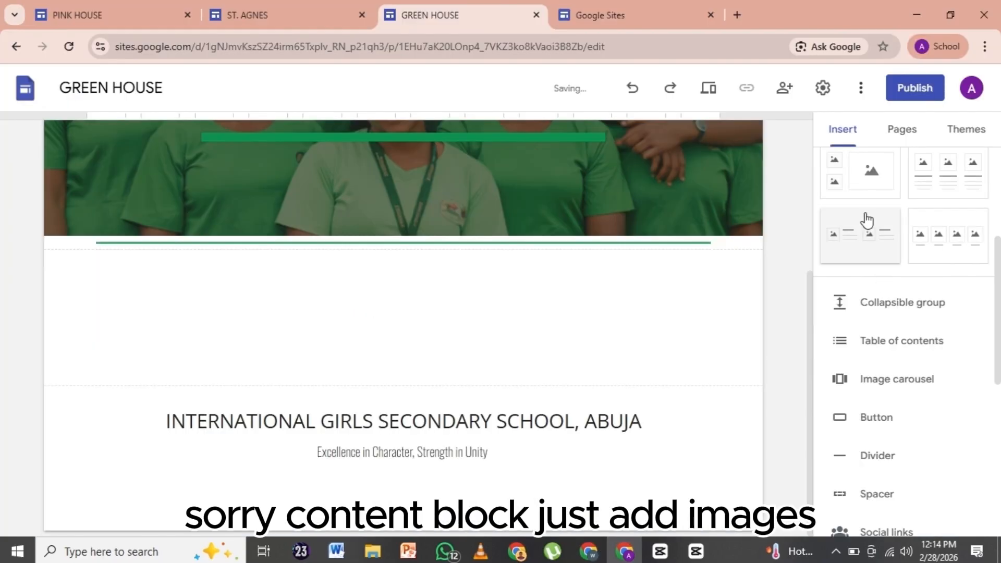
pyautogui.scroll(2, 860, 203)
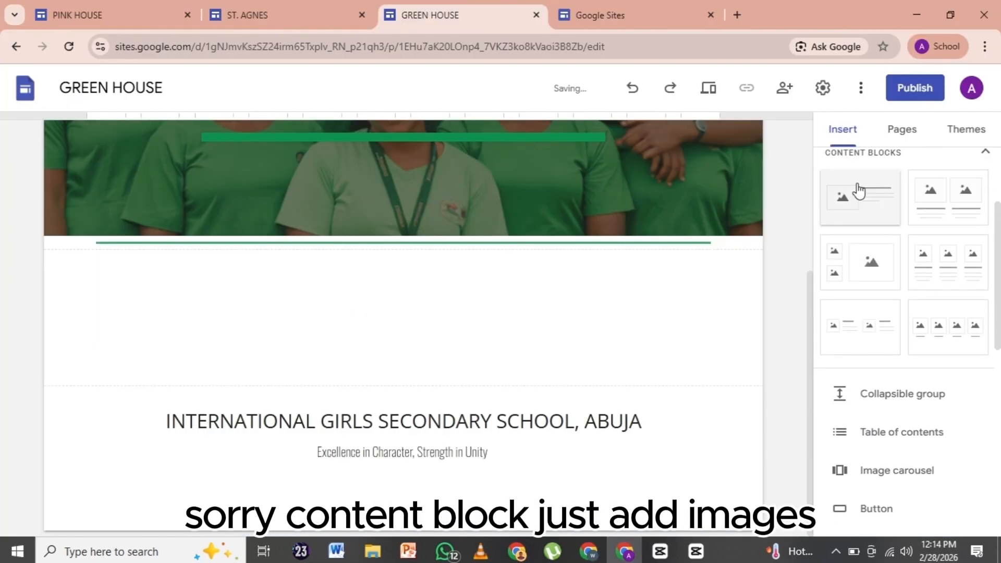
pyautogui.click(934, 252)
pyautogui.click(191, 299)
pyautogui.click(215, 337)
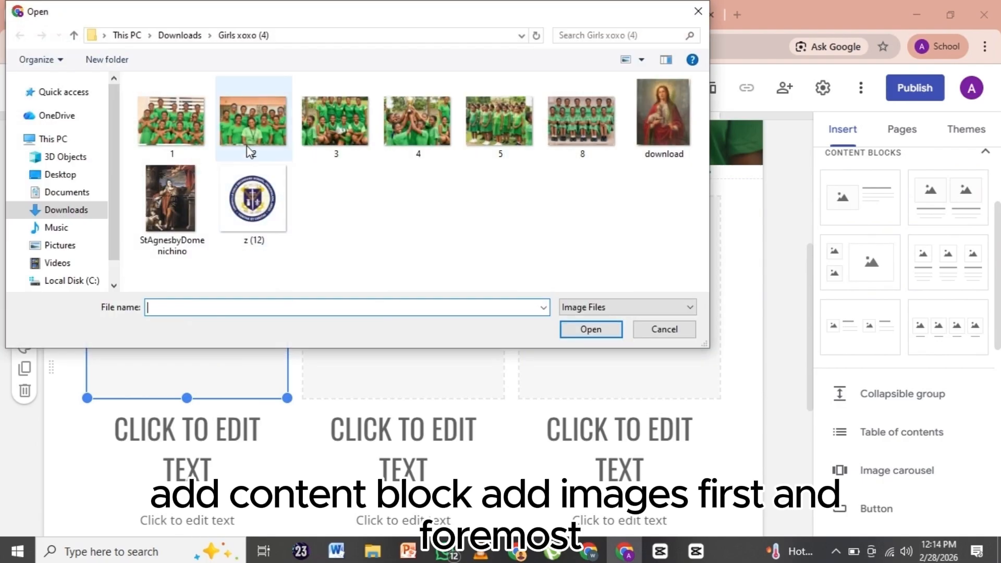
pyautogui.click(581, 121)
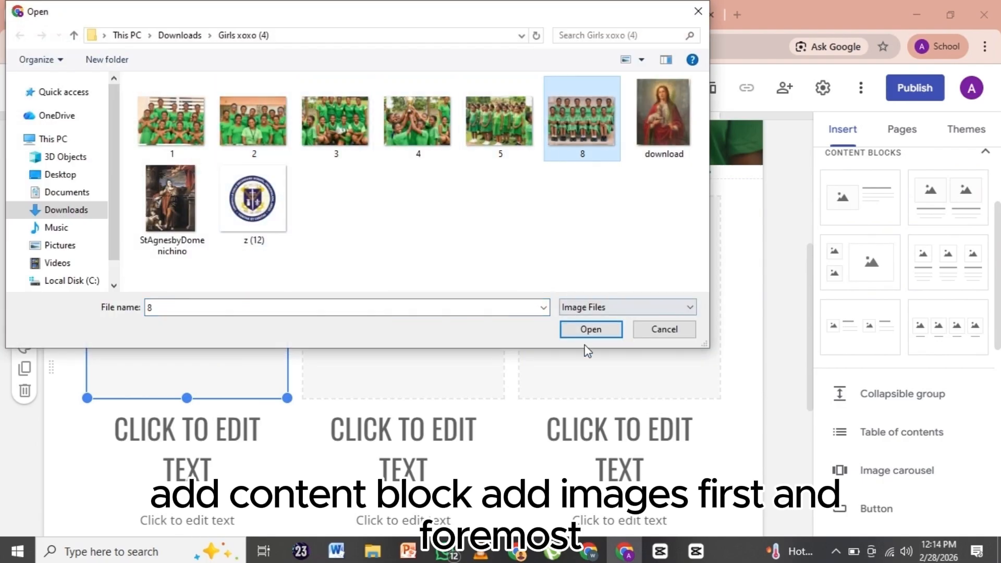
pyautogui.click(594, 333)
# Upload the picture "5" into the block's middle image placeholder and the picture "4" into its third one.
pyautogui.click(412, 279)
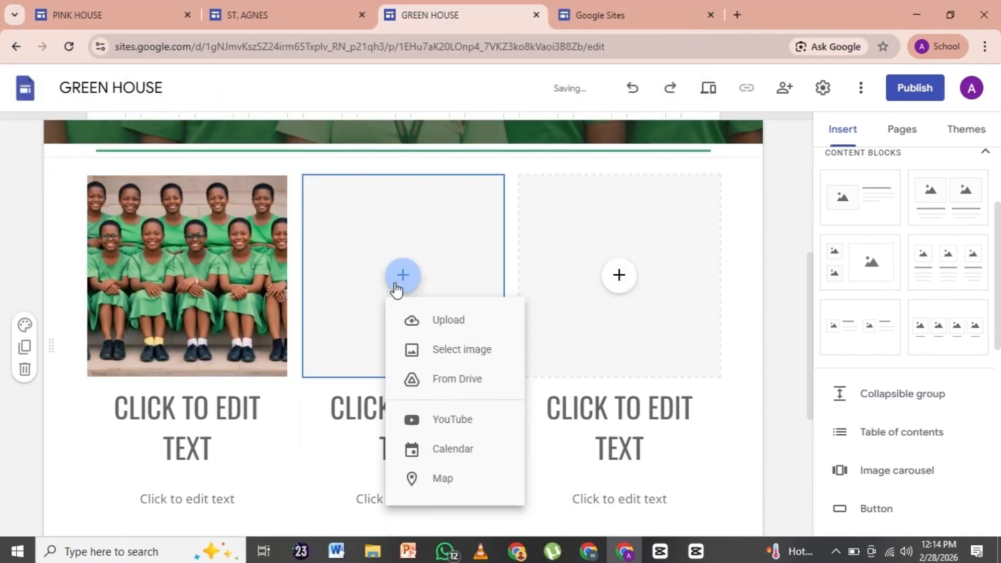
pyautogui.click(415, 321)
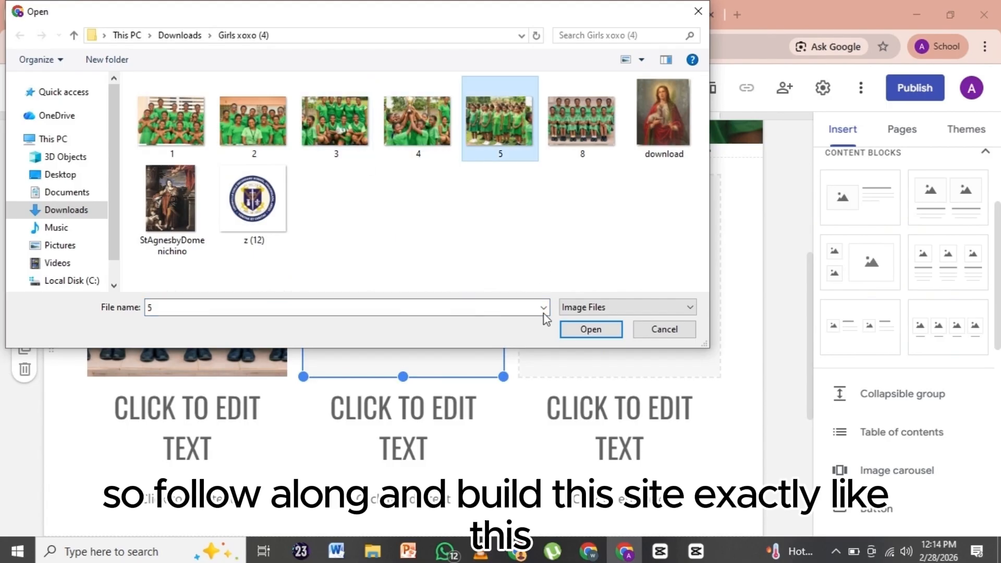
pyautogui.click(591, 329)
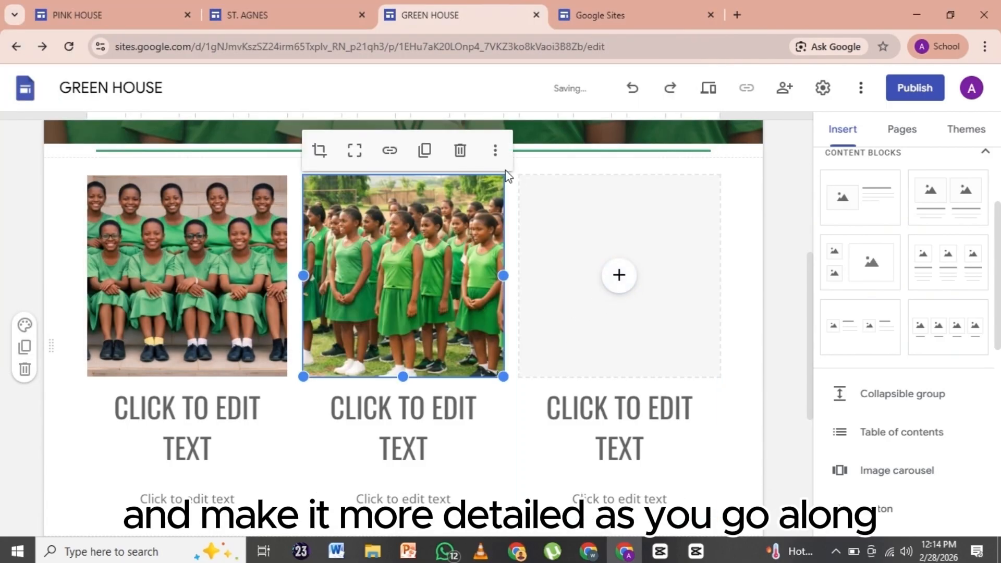
pyautogui.click(618, 277)
pyautogui.click(650, 322)
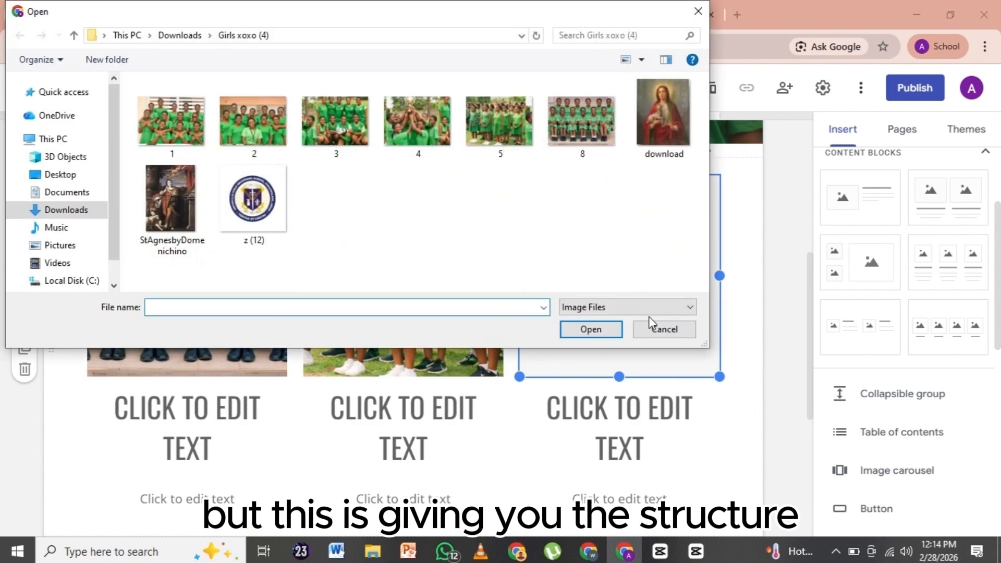
pyautogui.click(417, 120)
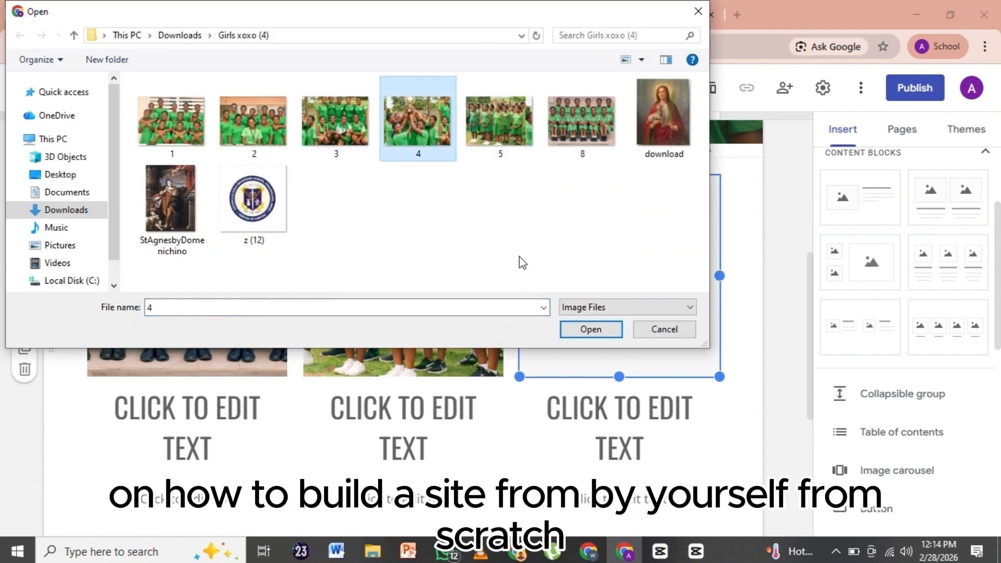
pyautogui.click(590, 329)
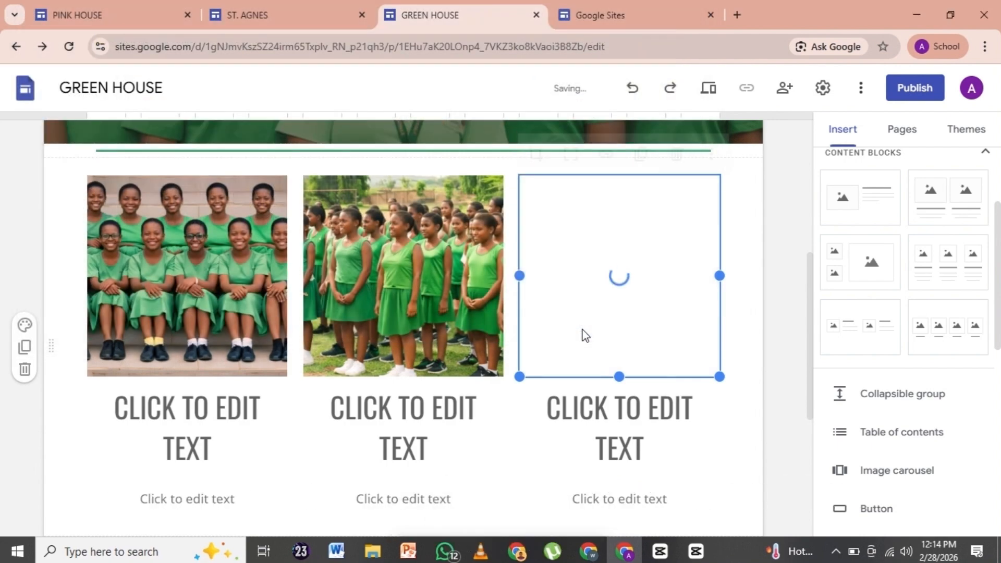
# Review the House Leadership page from its header down to the three-image block and footer.
pyautogui.scroll(4, 583, 333)
pyautogui.scroll(-7, 579, 344)
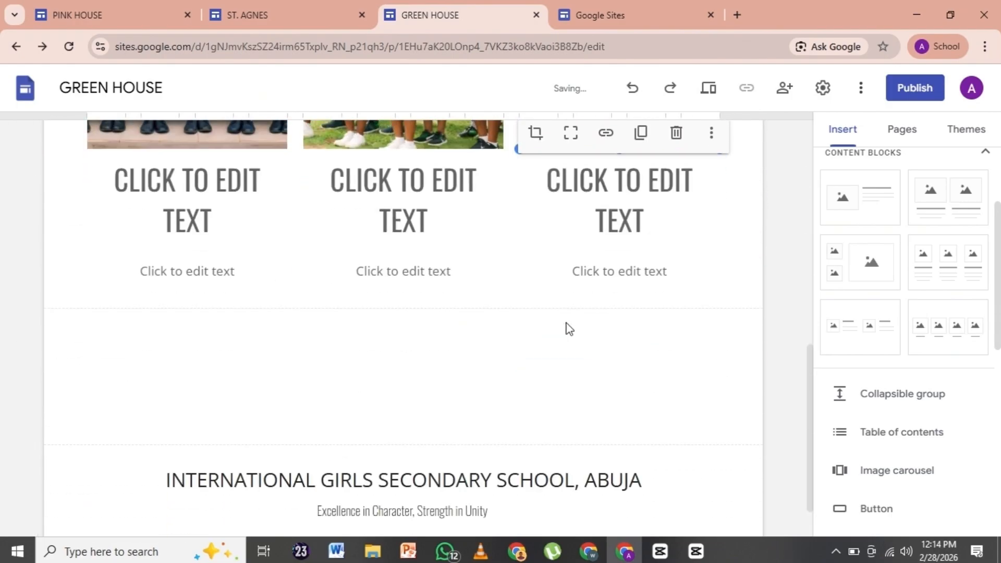
pyautogui.scroll(9, 565, 322)
pyautogui.scroll(-5, 566, 322)
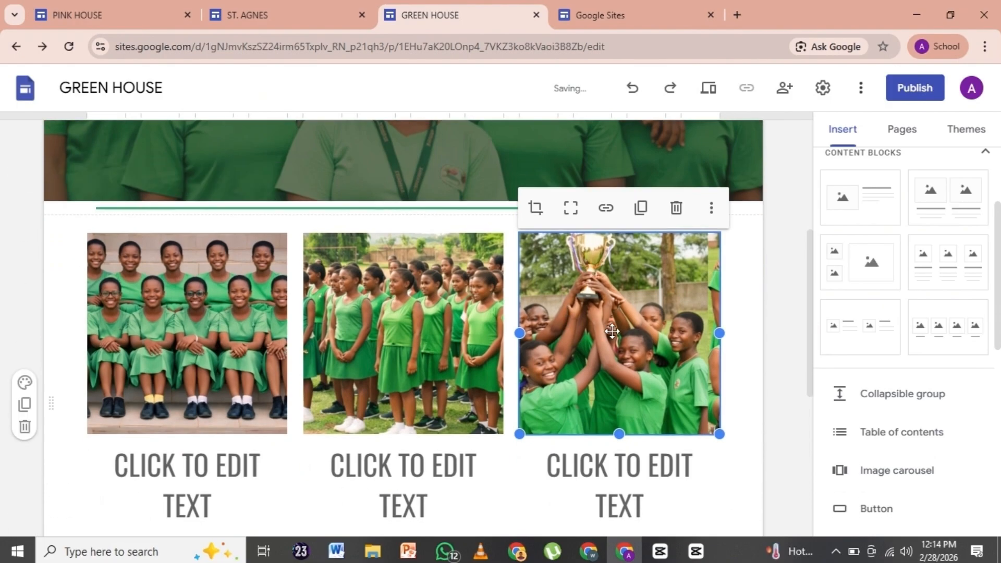
pyautogui.scroll(2, 612, 331)
pyautogui.click(458, 374)
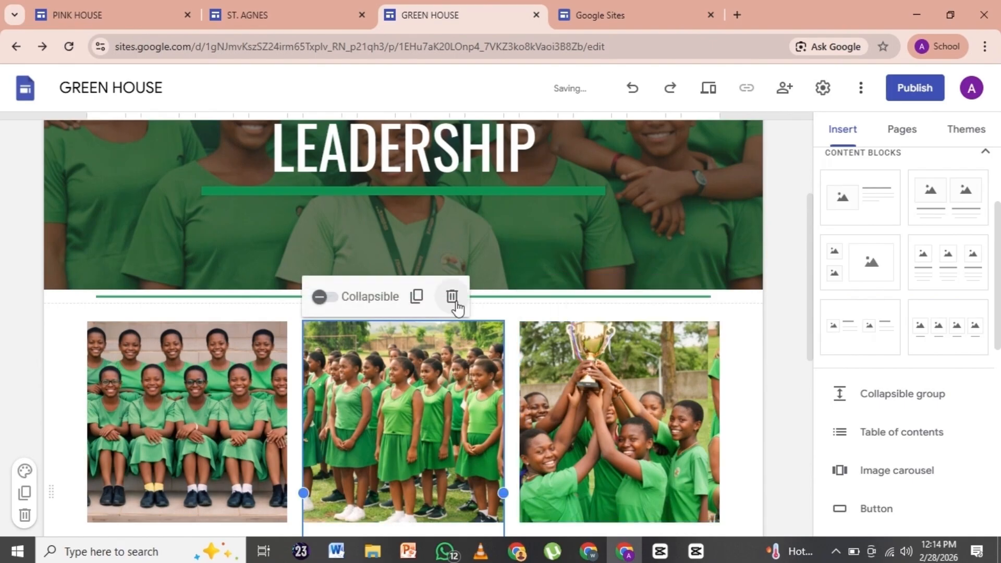
pyautogui.click(495, 296)
pyautogui.scroll(4, 781, 267)
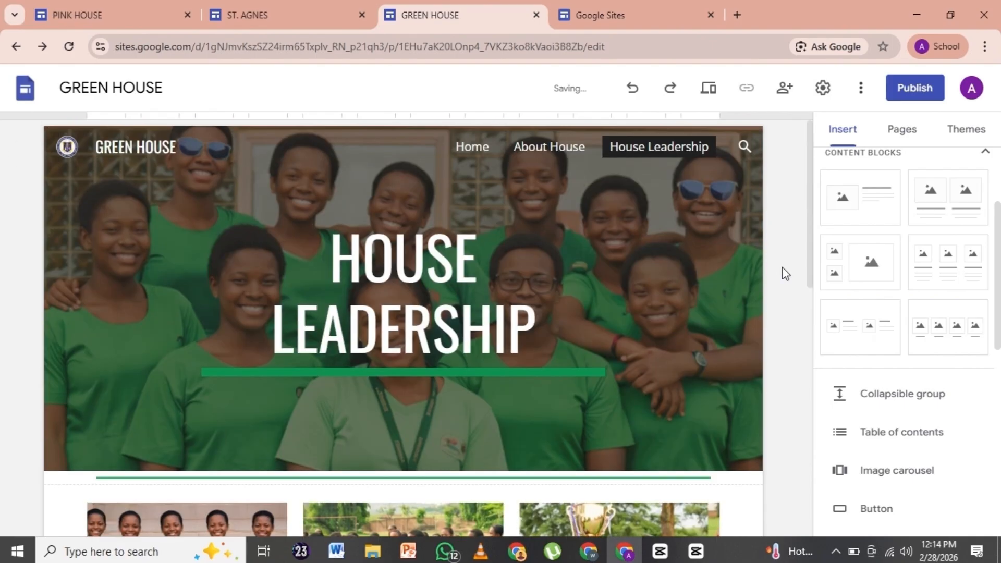
# Insert a text box below the House Leadership page's divider, above the three images, reading "House Leadership".
pyautogui.scroll(-5, 781, 267)
pyautogui.click(690, 254)
pyautogui.click(458, 276)
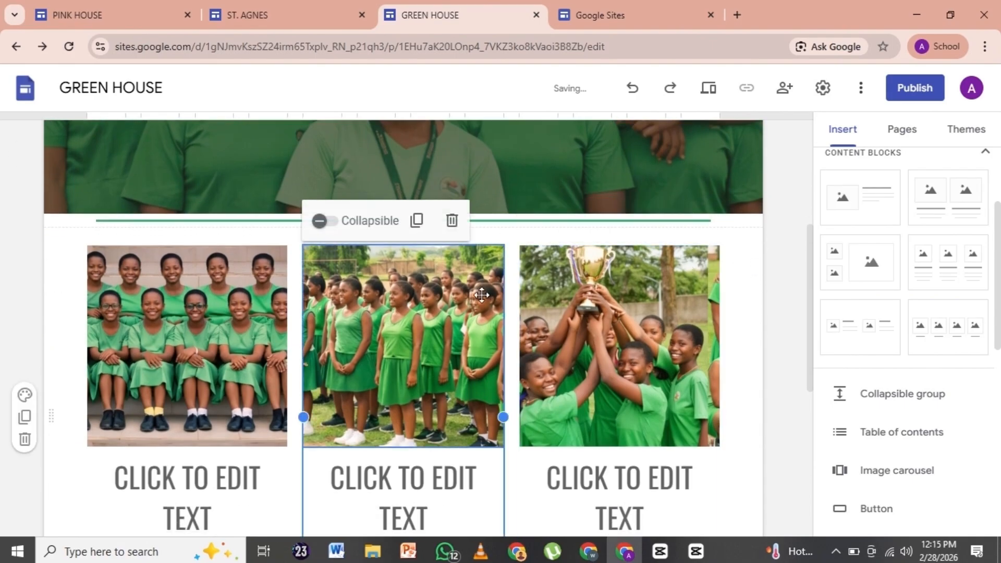
pyautogui.click(255, 286)
pyautogui.click(592, 220)
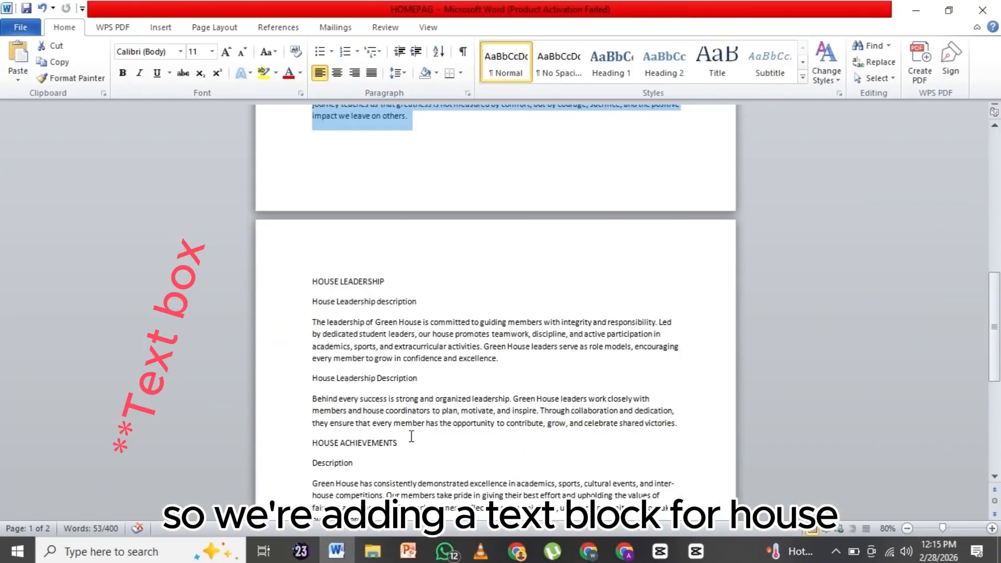
pyautogui.scroll(-2, 411, 437)
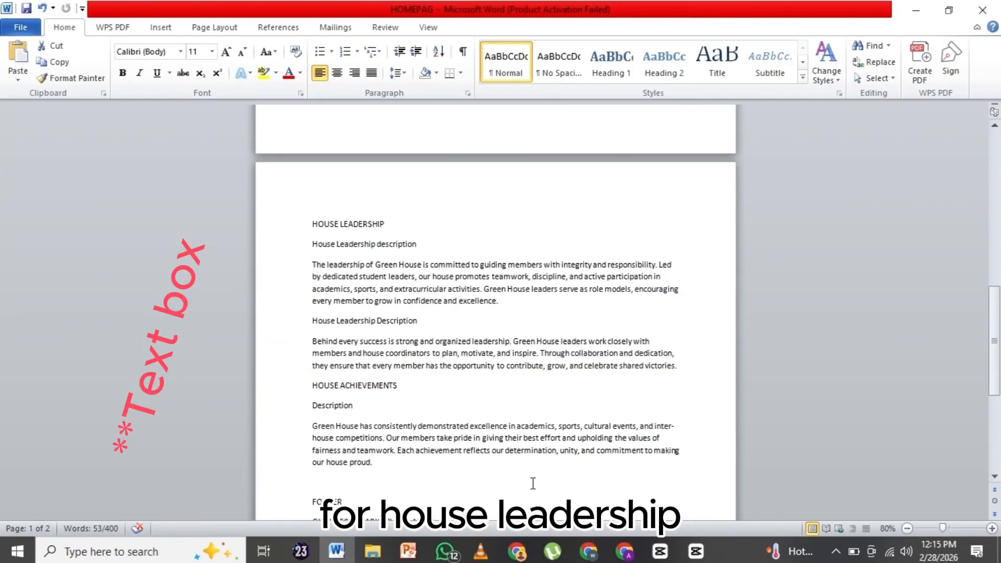
pyautogui.click(627, 552)
pyautogui.scroll(3, 886, 261)
pyautogui.click(858, 183)
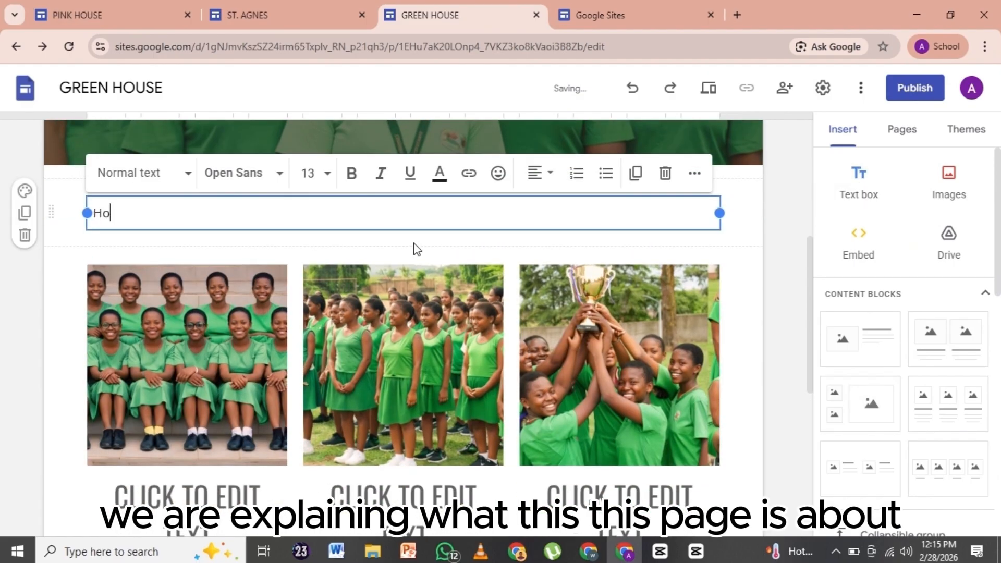
pyautogui.write('House Leadership')
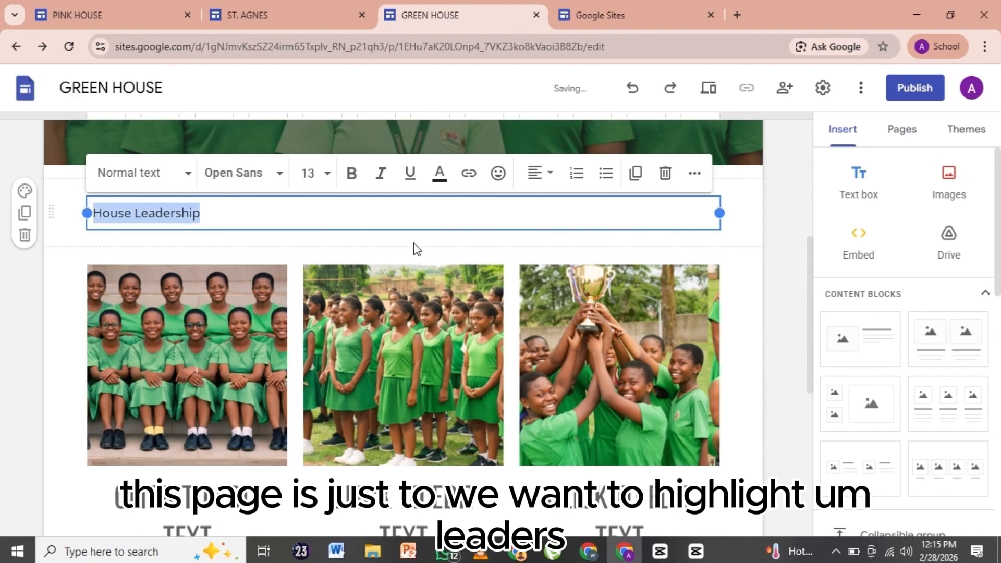
# Center the new "House Leadership" heading and set its font size to 24.
pyautogui.click(540, 173)
pyautogui.click(534, 250)
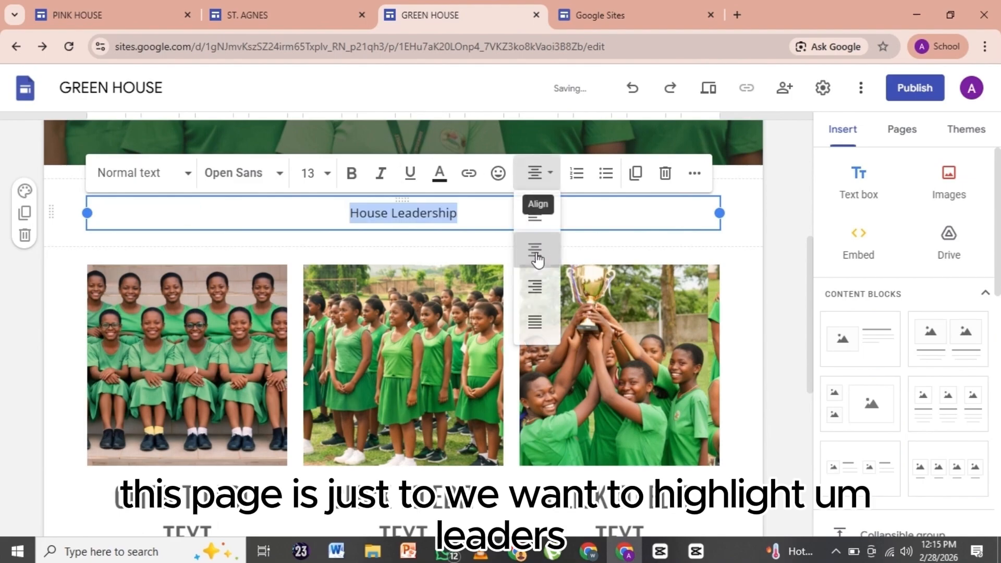
pyautogui.click(320, 175)
pyautogui.click(307, 461)
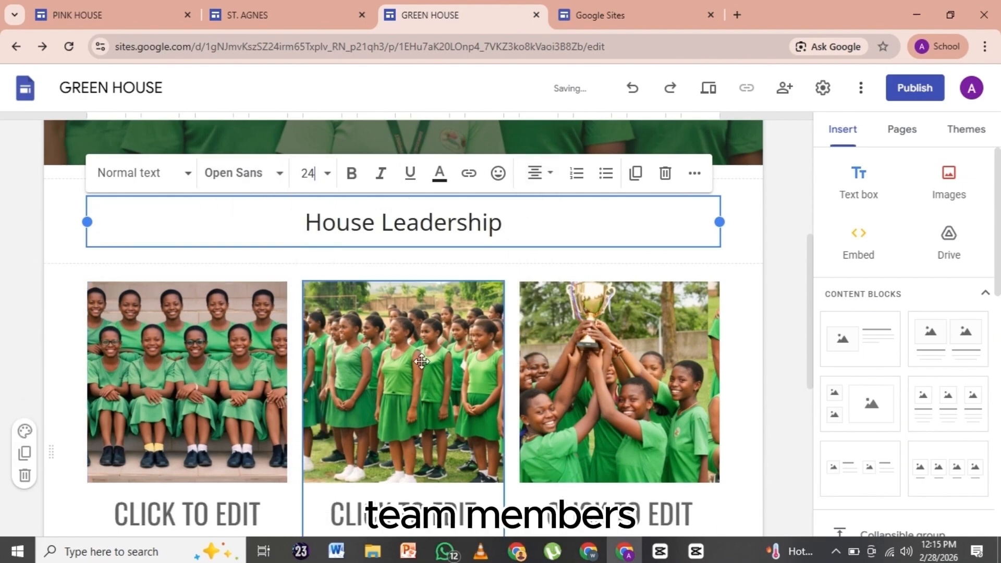
# Insert a text box above the three-image block and paste the first House Leadership description paragraph copied from the HOMEPAG Word document.
pyautogui.click(858, 185)
pyautogui.click(336, 551)
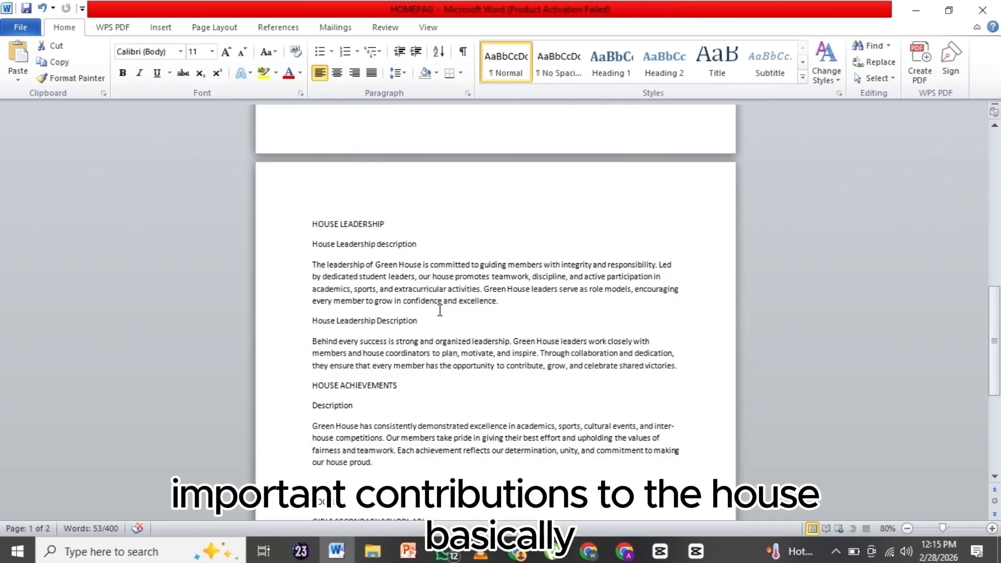
pyautogui.moveTo(510, 302); pyautogui.dragTo(317, 267)
pyautogui.rightClick(317, 267)
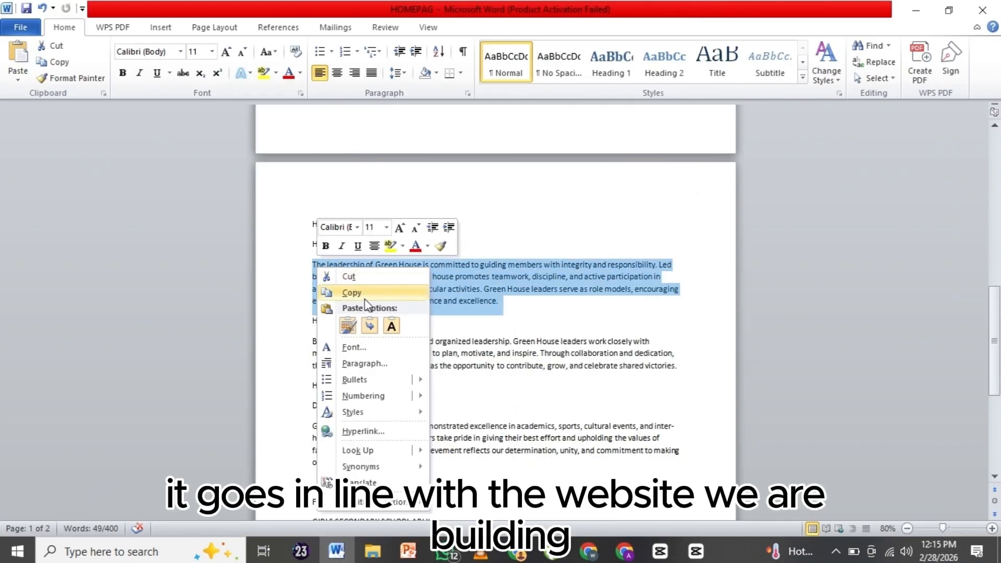
pyautogui.click(359, 293)
pyautogui.click(624, 551)
pyautogui.hotkey('ctrl', 'v')
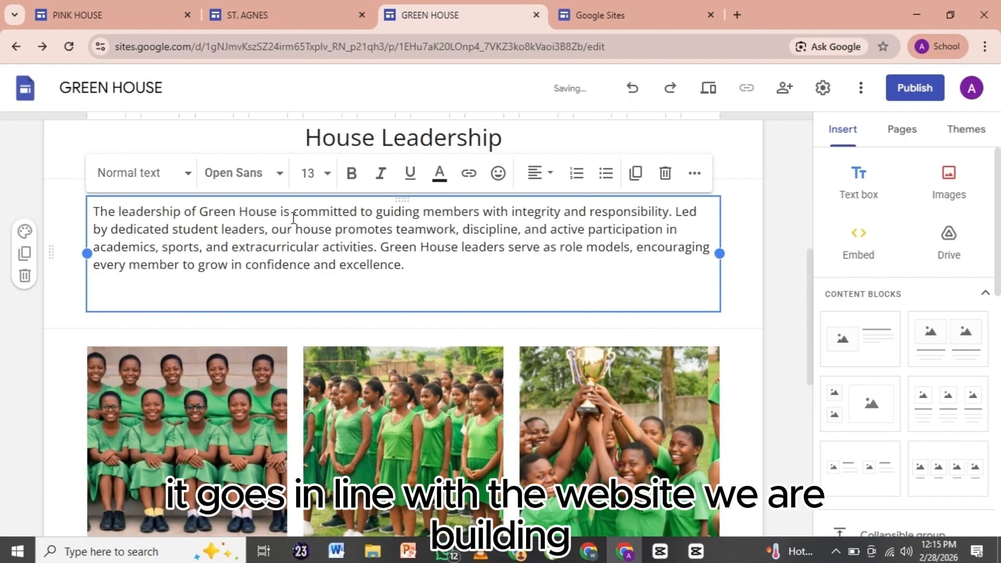
# Insert a text box below the three-image block and paste the second House Leadership description, starting "Behind every success", from the Word document.
pyautogui.scroll(-7, 292, 219)
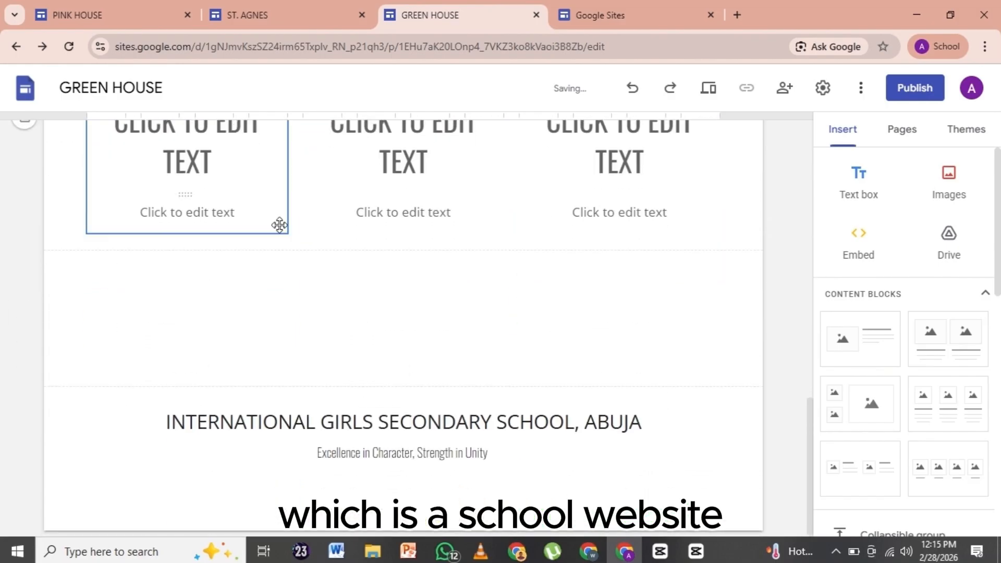
pyautogui.click(858, 183)
pyautogui.click(336, 551)
pyautogui.moveTo(680, 366); pyautogui.dragTo(314, 342)
pyautogui.click(627, 551)
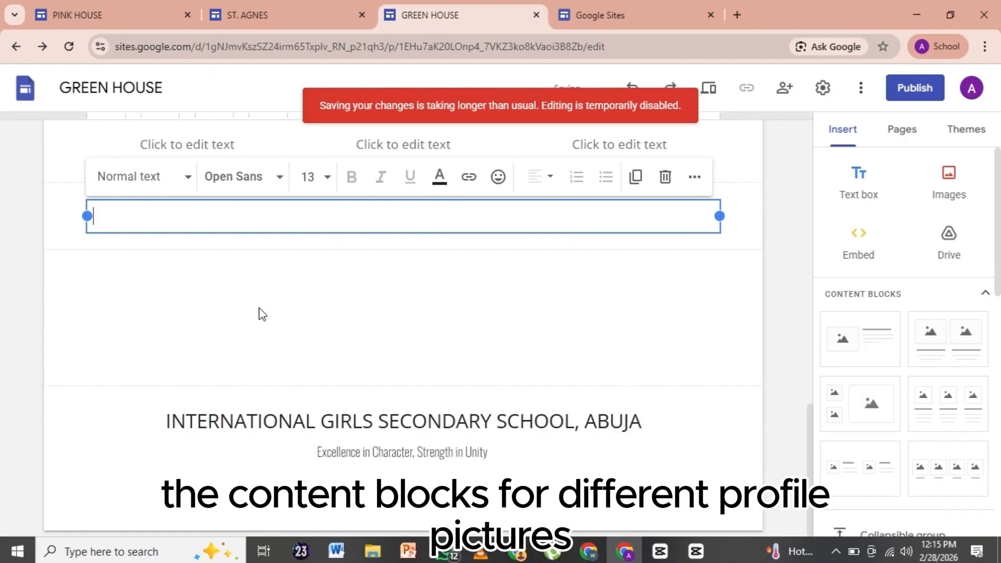
pyautogui.hotkey('ctrl', 'v')
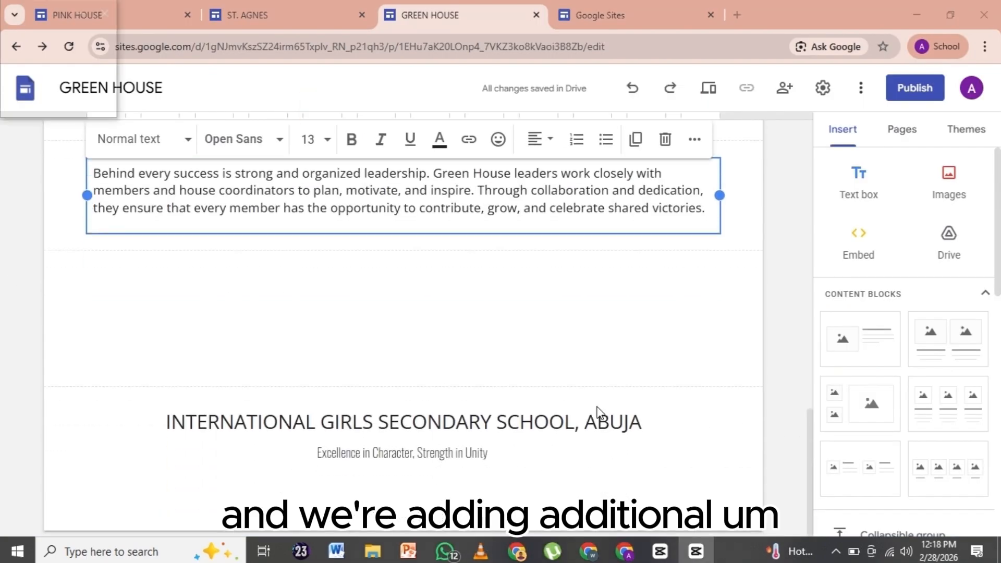
# Delete the "House Leadership" heading text box above the first leadership description.
pyautogui.scroll(5, 600, 411)
pyautogui.scroll(8, 597, 409)
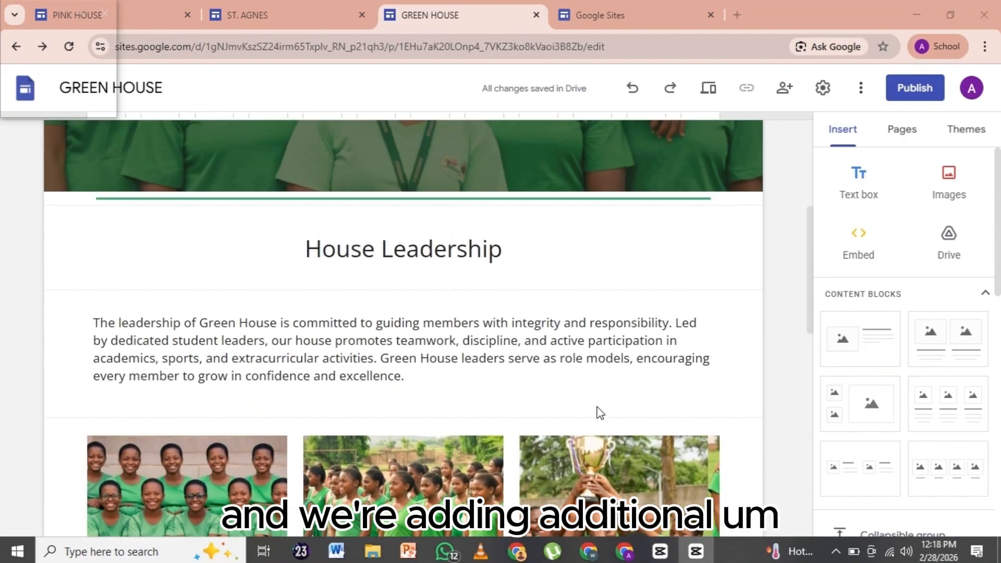
pyautogui.scroll(-3, 598, 409)
pyautogui.click(476, 356)
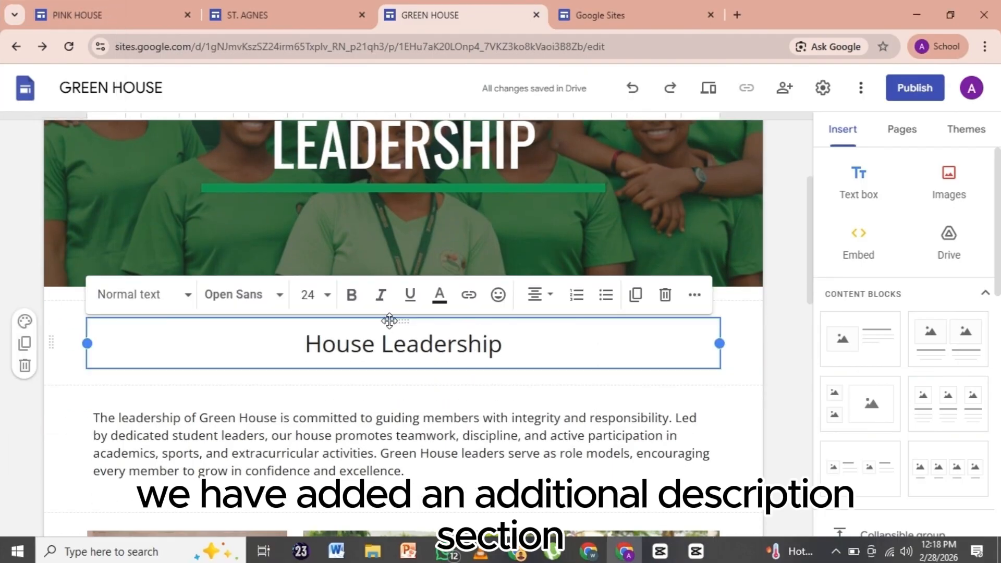
pyautogui.scroll(-12, 227, 389)
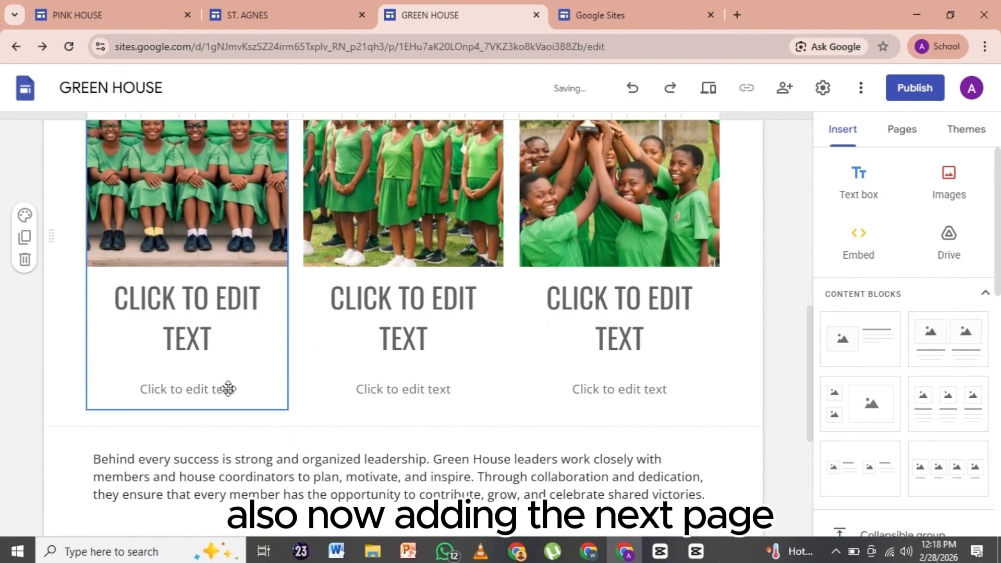
# Add a new page to the site named "House Achievements".
pyautogui.scroll(15, 227, 389)
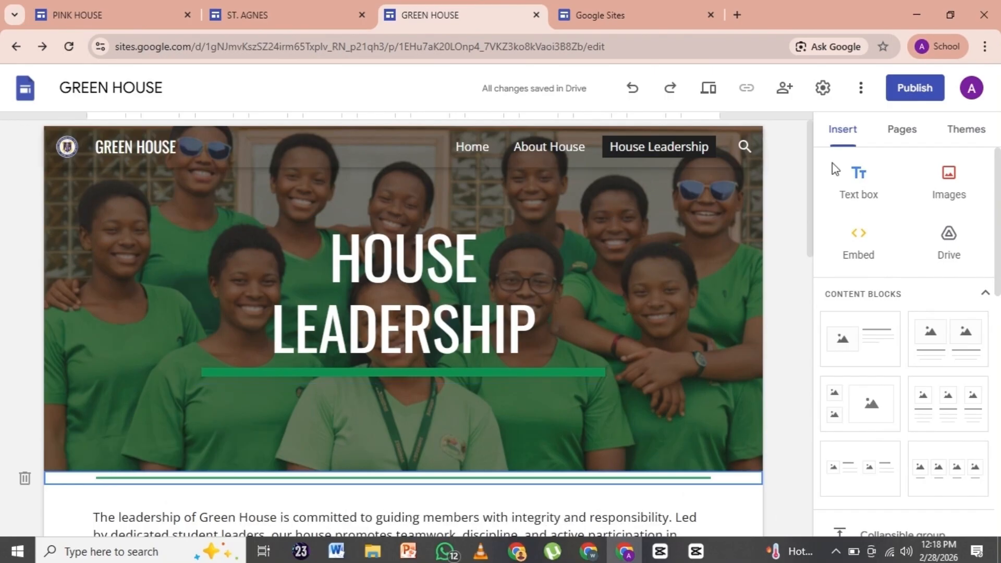
pyautogui.click(884, 130)
pyautogui.click(905, 482)
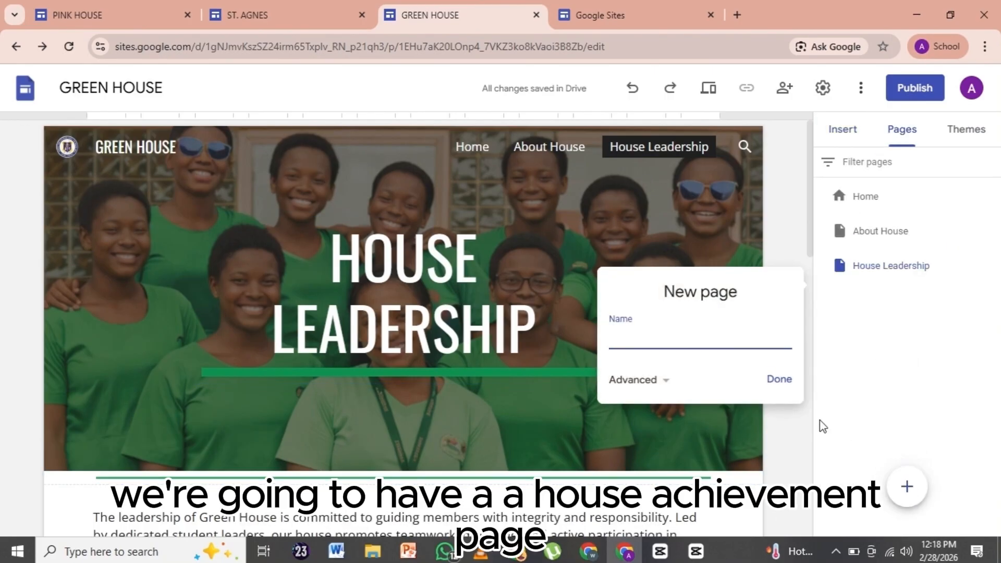
pyautogui.write('House Achievements')
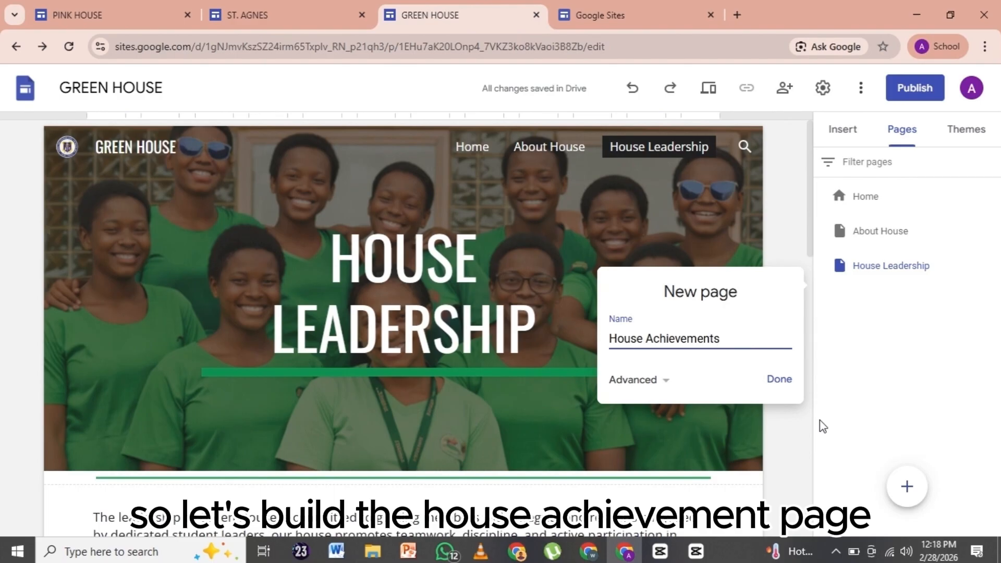
pyautogui.click(786, 382)
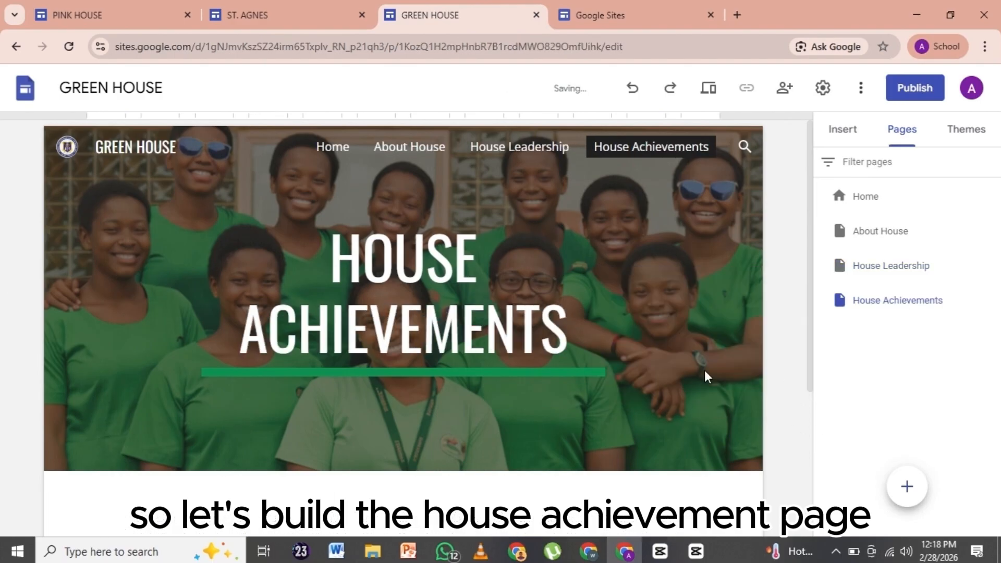
# Replace the House Achievements page's header image with the uploaded picture "4".
pyautogui.moveTo(189, 243)
pyautogui.click(106, 450)
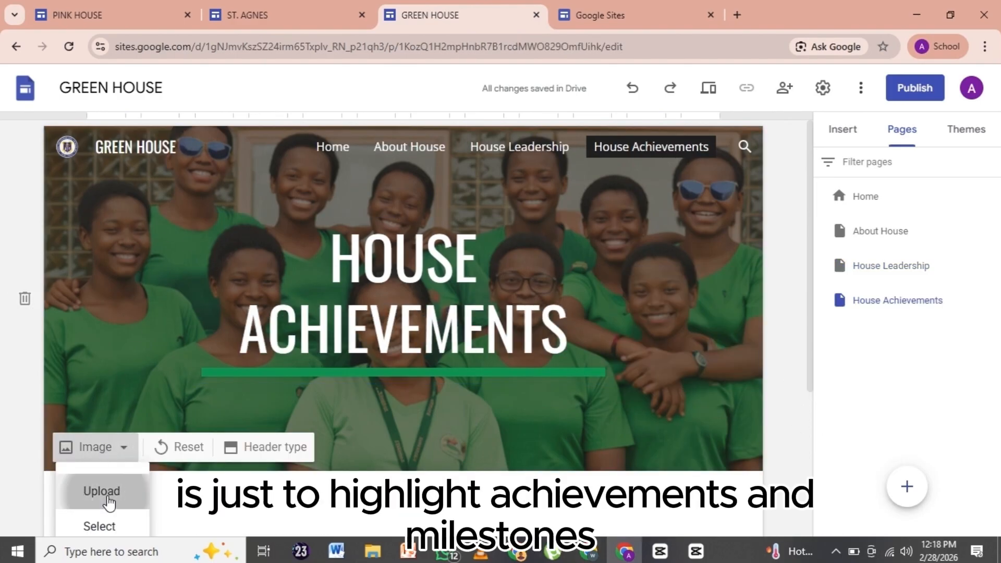
pyautogui.click(104, 493)
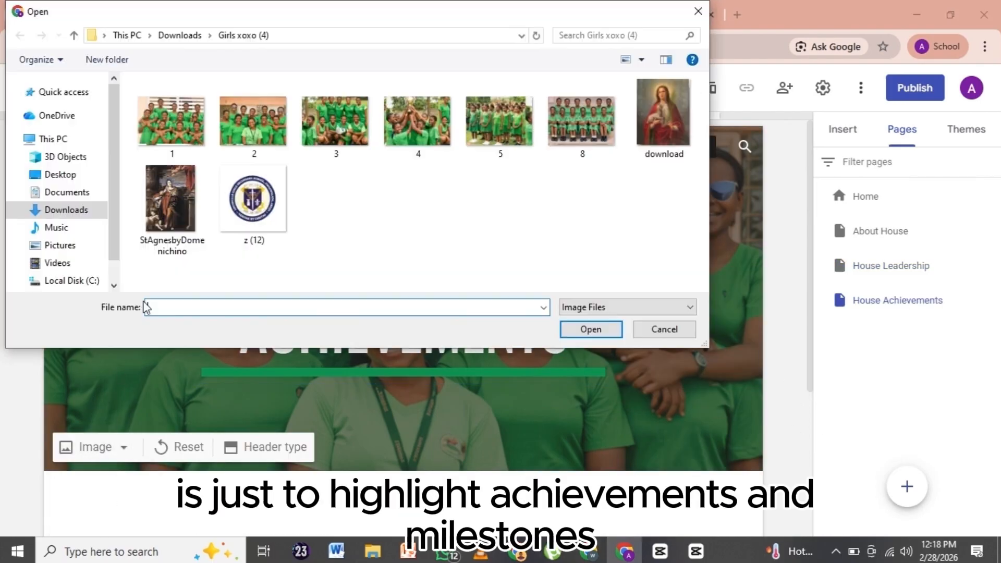
pyautogui.click(429, 131)
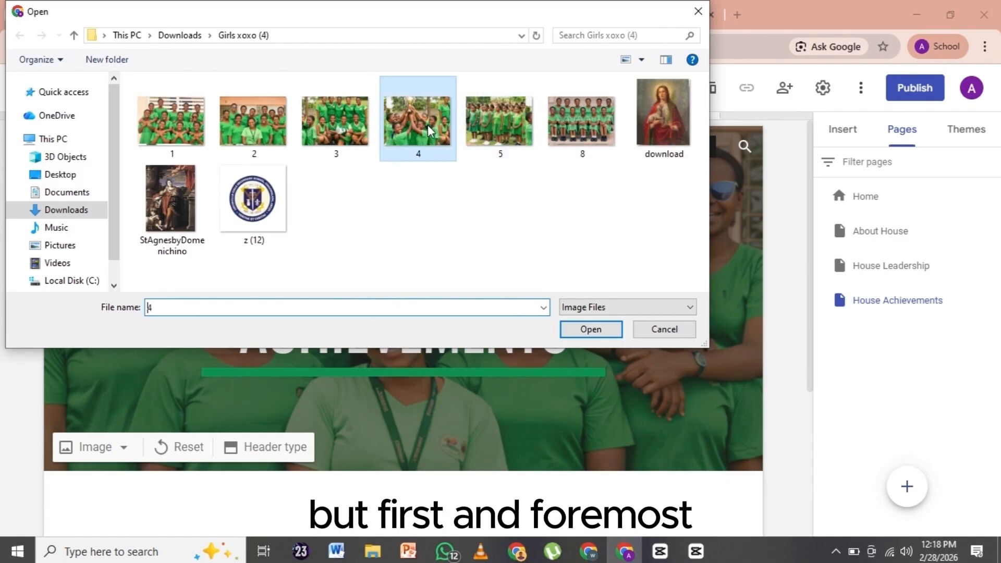
pyautogui.click(590, 330)
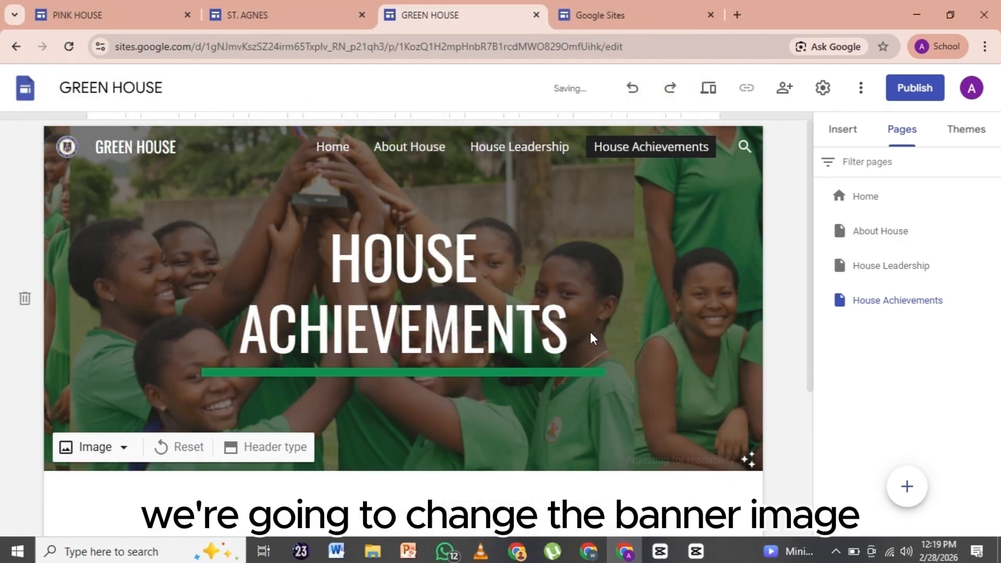
# Insert a divider below the House Achievements page's header.
pyautogui.scroll(-5, 594, 331)
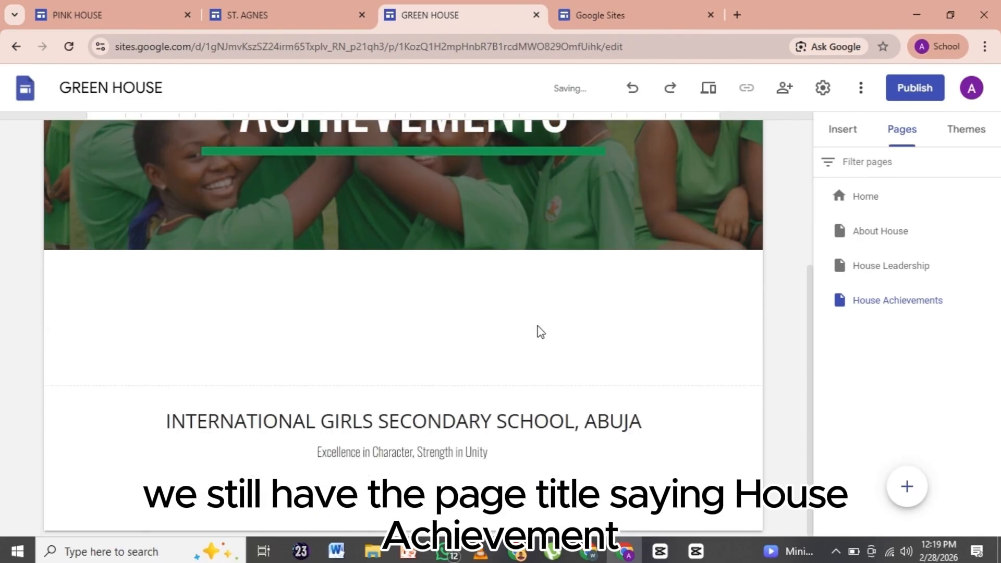
pyautogui.click(840, 131)
pyautogui.scroll(-5, 889, 324)
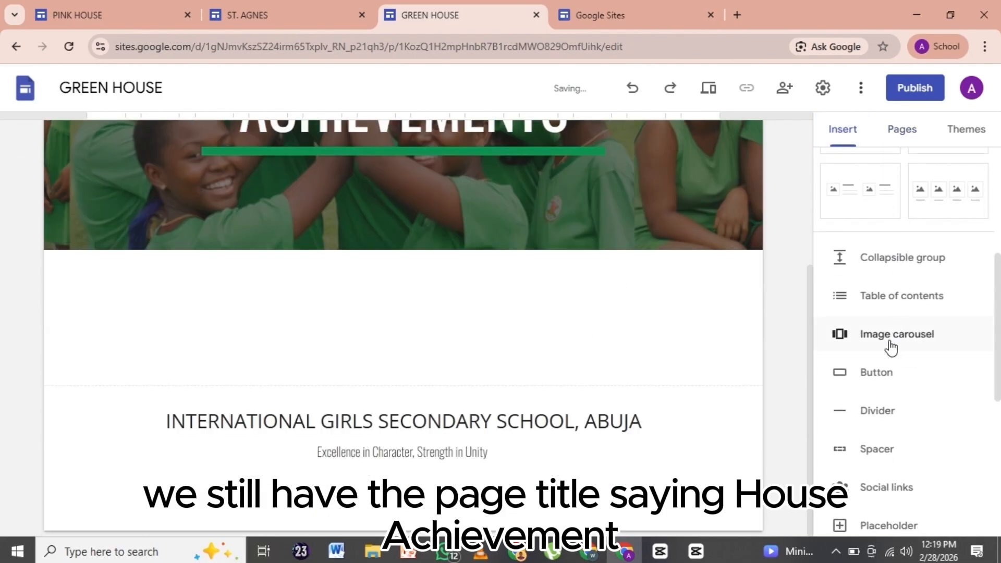
pyautogui.click(864, 414)
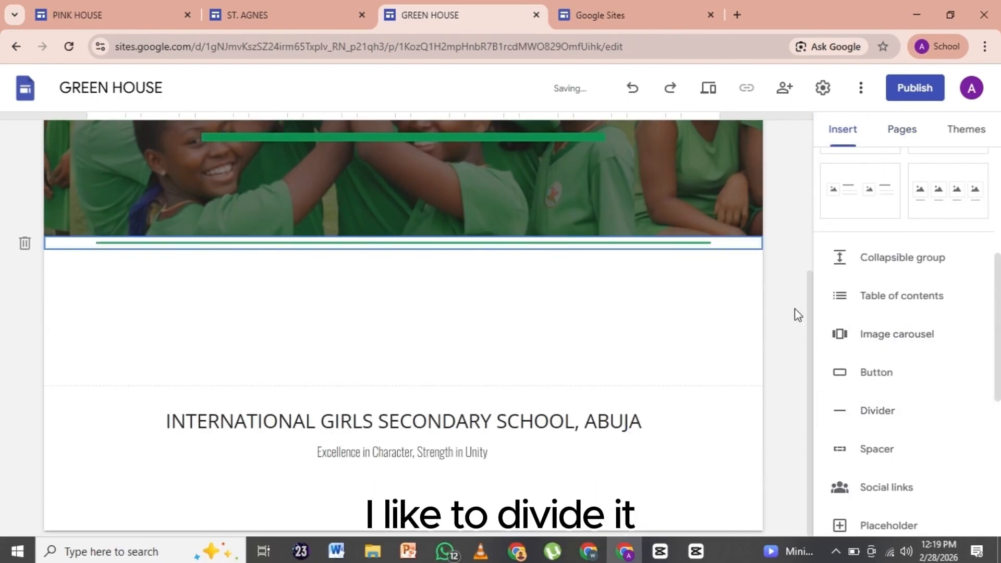
pyautogui.click(737, 317)
# Insert a content block with two small images and one large image below the divider, and upload picture "3" into its upper small placeholder.
pyautogui.click(341, 553)
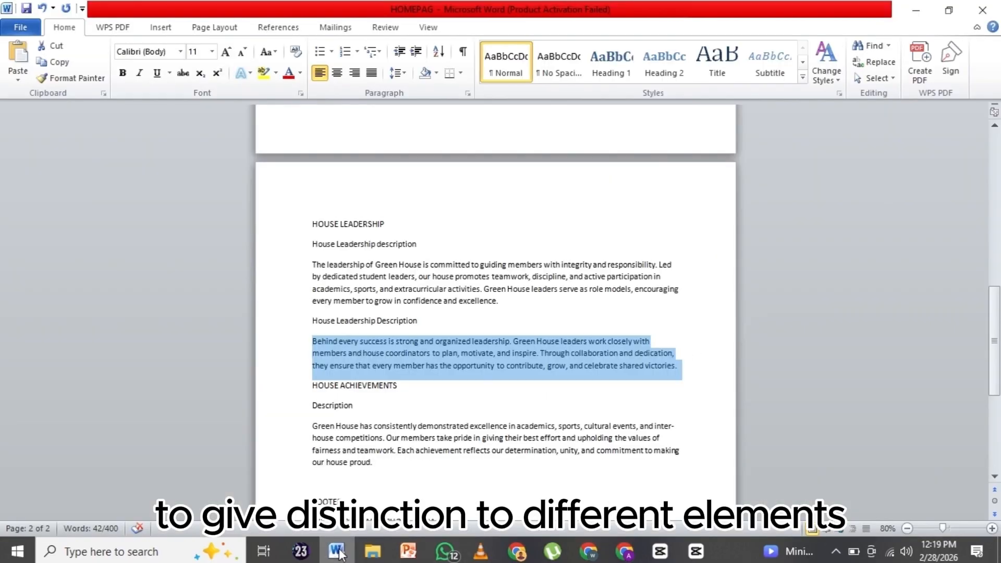
pyautogui.scroll(-3, 440, 360)
pyautogui.click(617, 550)
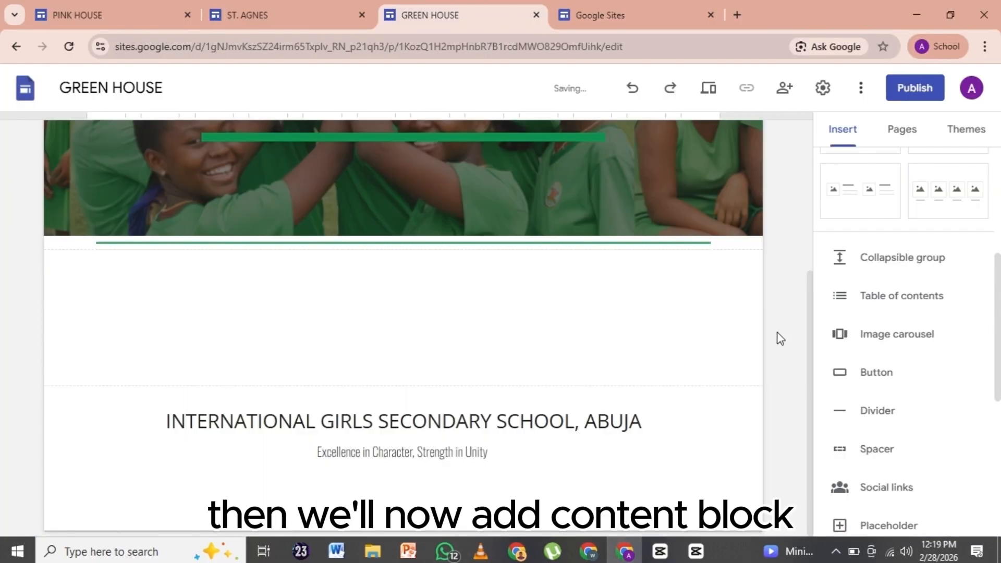
pyautogui.scroll(2, 922, 211)
pyautogui.click(872, 270)
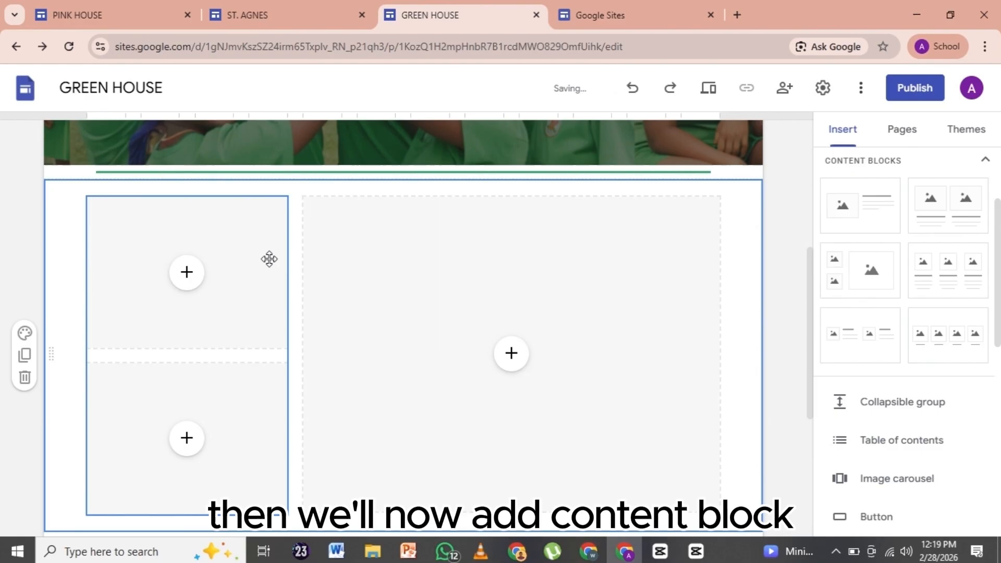
pyautogui.click(187, 273)
pyautogui.click(225, 325)
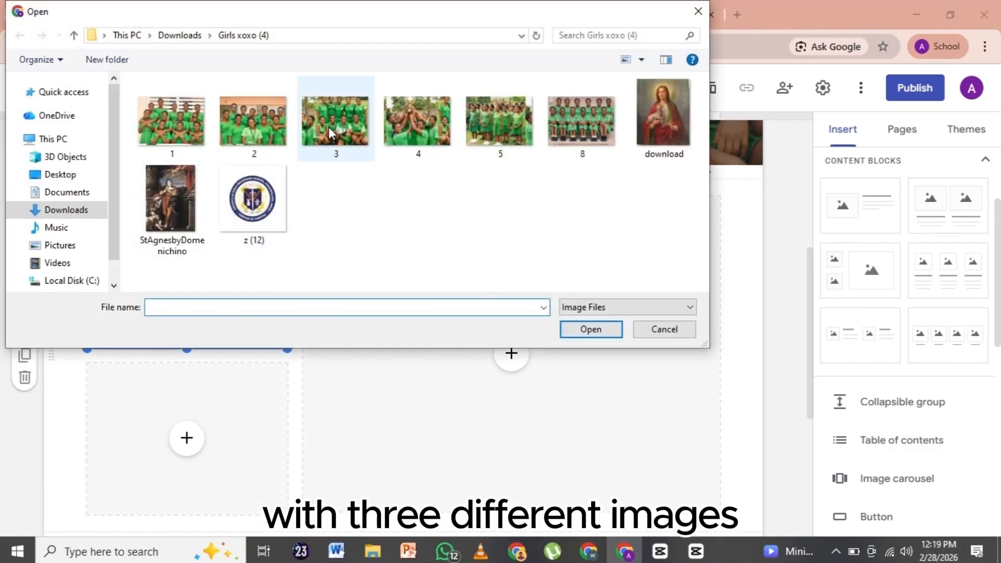
pyautogui.click(331, 133)
pyautogui.click(590, 330)
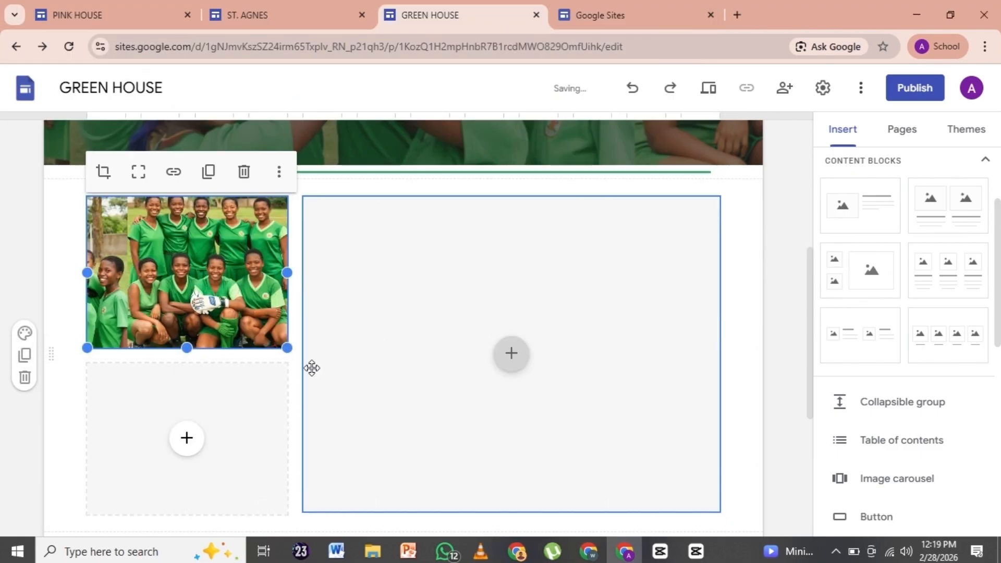
# Upload the picture "8" into the content block's lower small image placeholder.
pyautogui.click(191, 440)
pyautogui.click(235, 347)
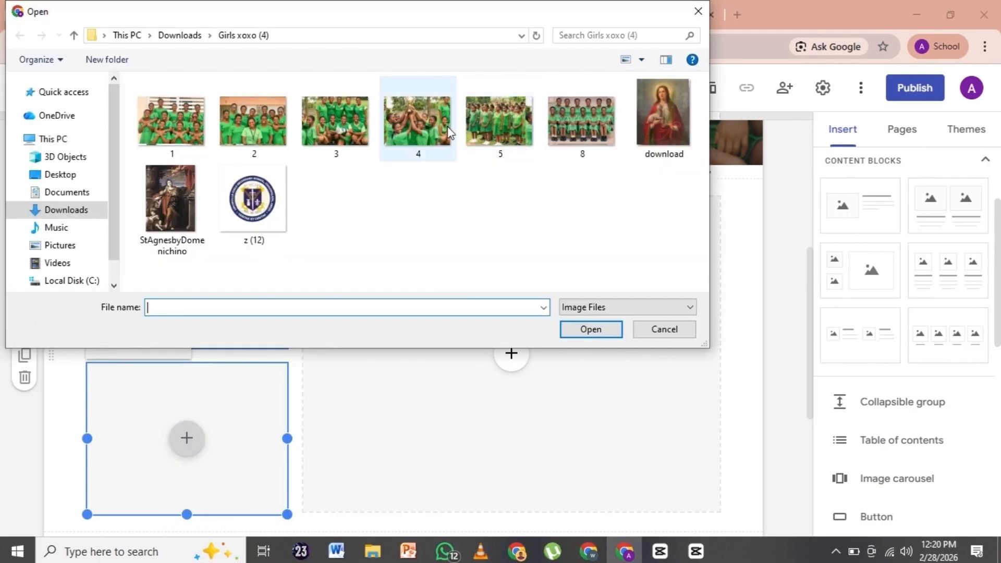
pyautogui.click(417, 120)
pyautogui.click(556, 111)
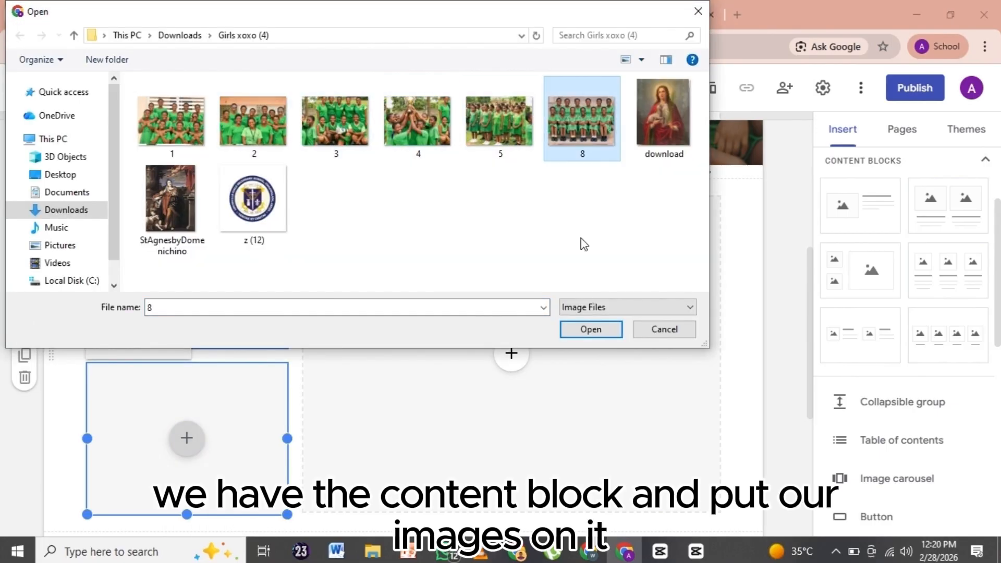
pyautogui.click(588, 330)
# Upload the picture "4" into the content block's large image placeholder.
pyautogui.click(511, 353)
pyautogui.click(555, 340)
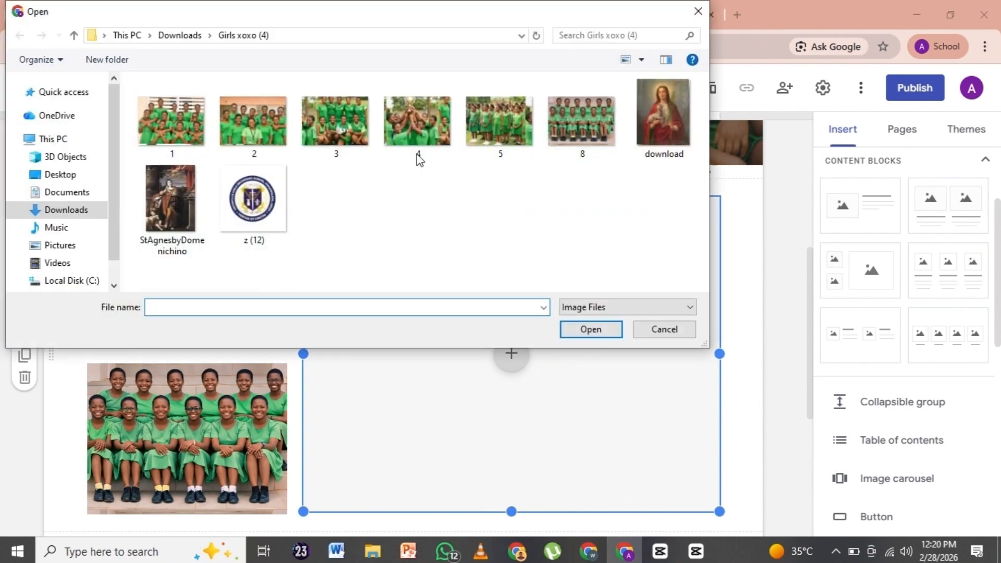
pyautogui.click(584, 330)
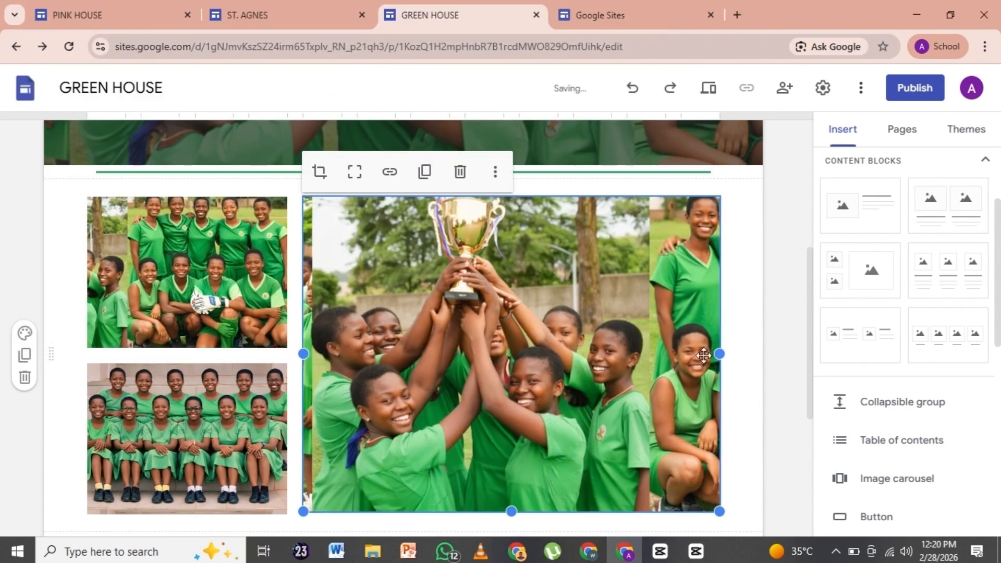
# Insert a text box below the image block on the House Achievements page.
pyautogui.scroll(-5, 703, 356)
pyautogui.click(587, 362)
pyautogui.scroll(3, 904, 259)
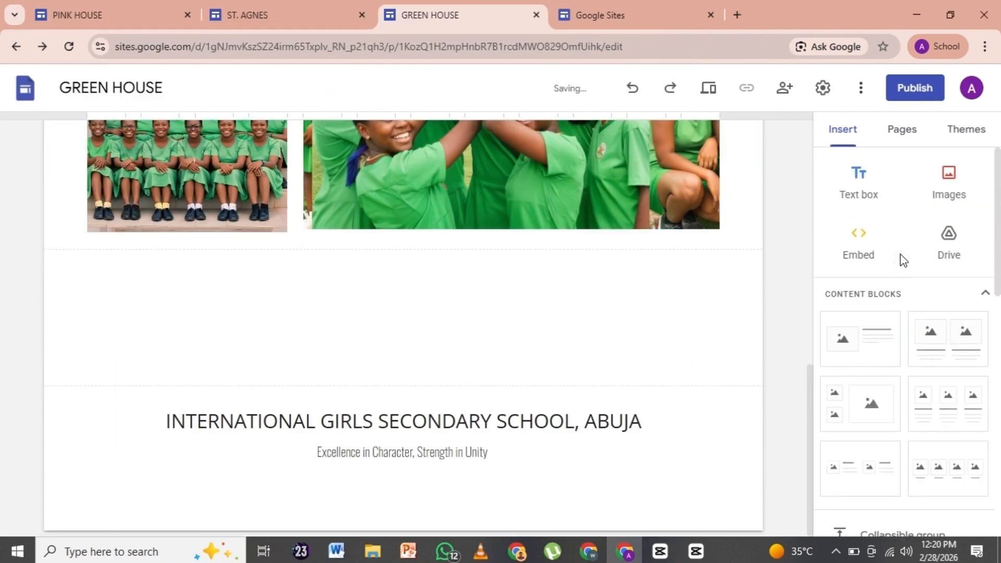
pyautogui.click(857, 179)
# Copy the House Achievements description paragraph from the Word document and paste it into the new text box in Google Sites.
pyautogui.click(336, 551)
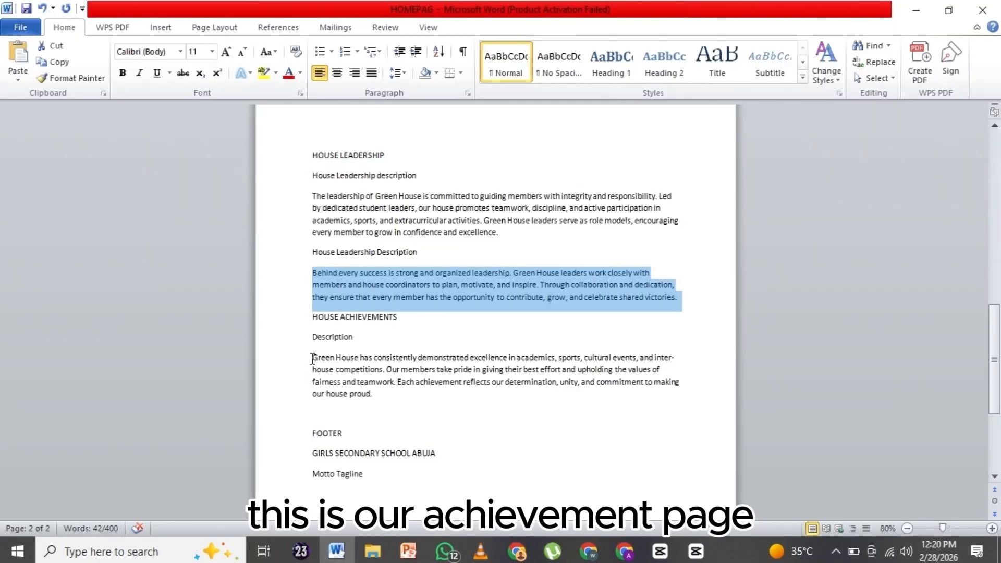
pyautogui.moveTo(312, 358); pyautogui.dragTo(373, 394)
pyautogui.rightClick(348, 395)
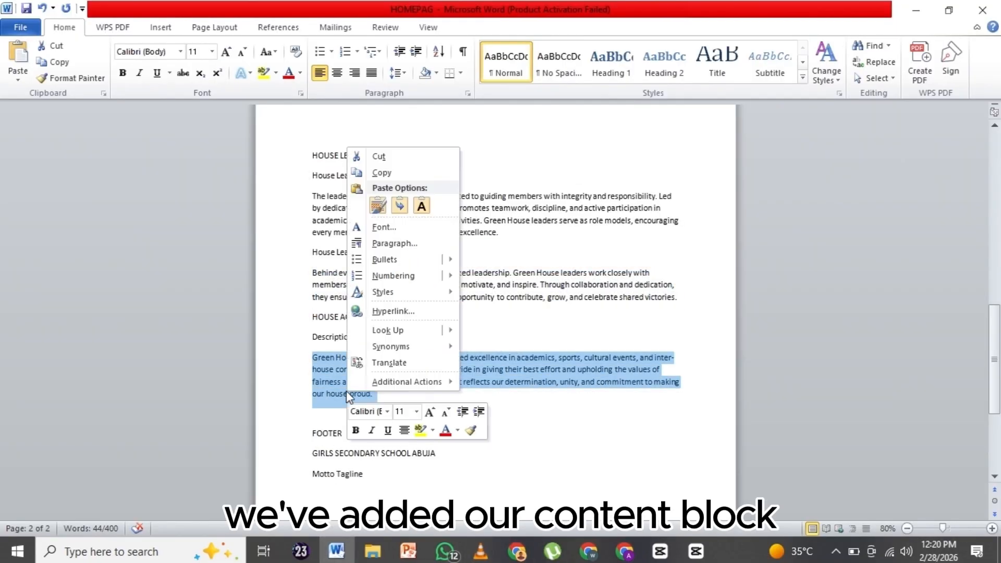
pyautogui.click(389, 173)
pyautogui.click(626, 551)
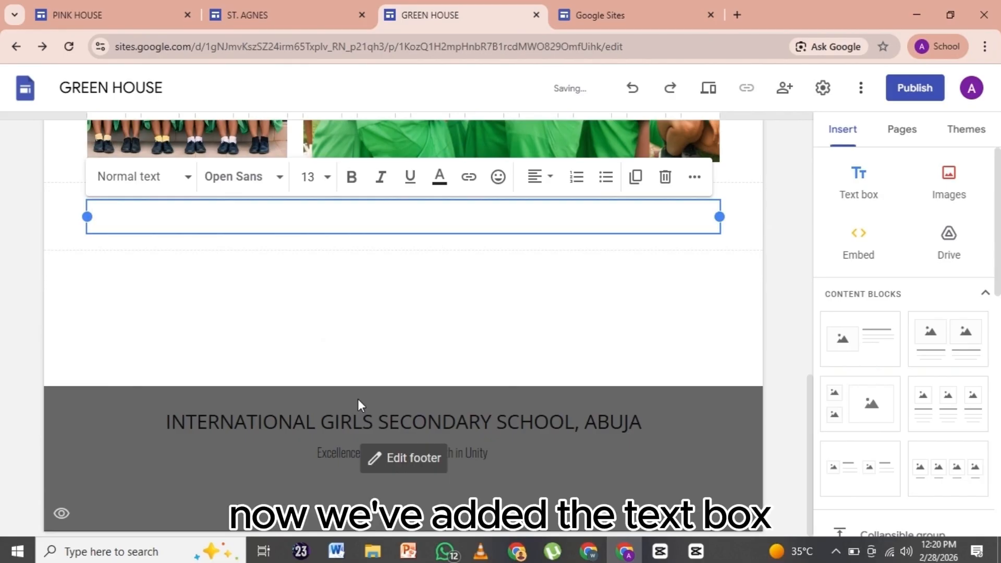
pyautogui.hotkey('ctrl', 'v')
pyautogui.click(448, 347)
# Look over the finished House Achievements page and open the Home, About House and House Leadership pages through the site navigation.
pyautogui.scroll(10, 448, 352)
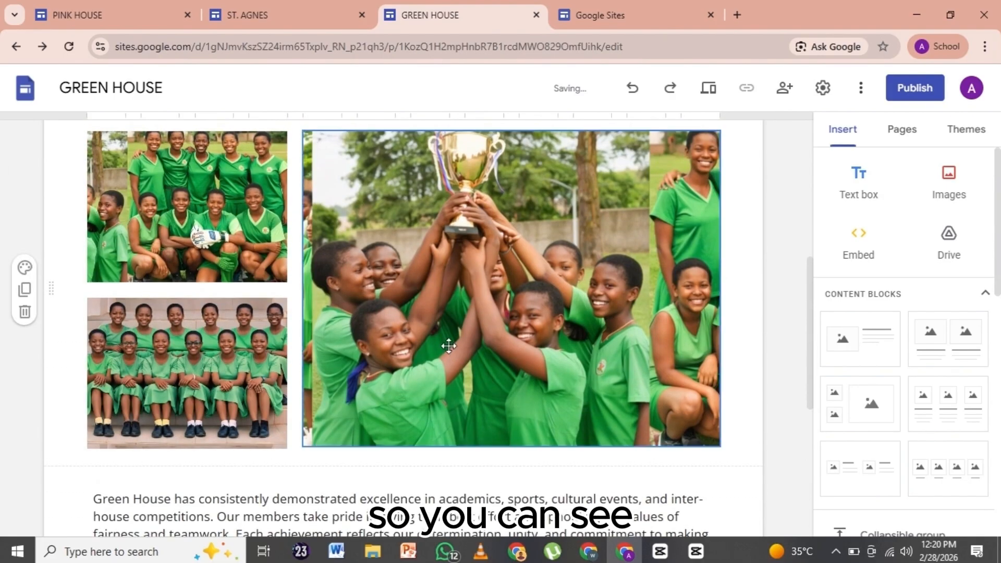
pyautogui.scroll(-5, 449, 347)
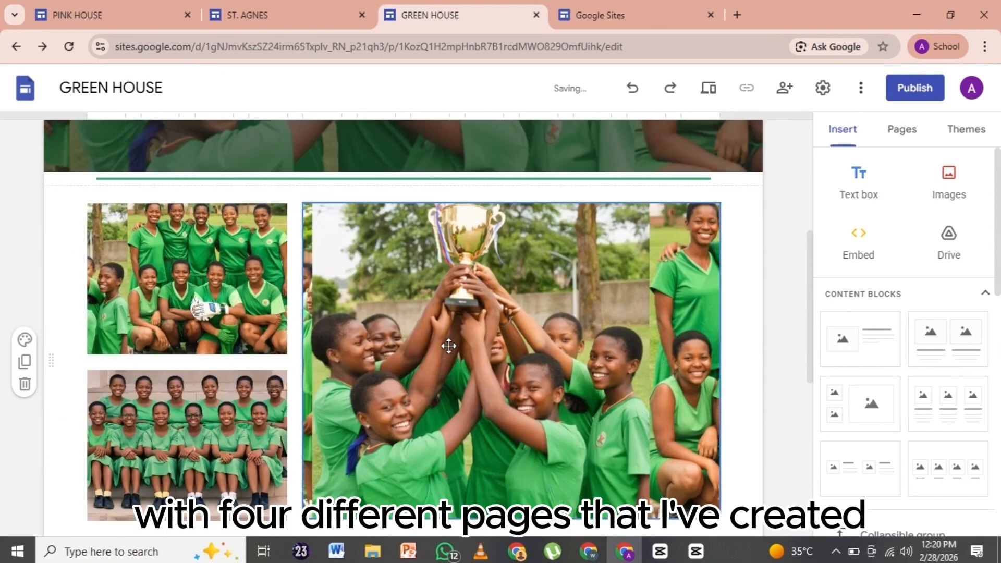
pyautogui.scroll(6, 448, 347)
pyautogui.click(324, 149)
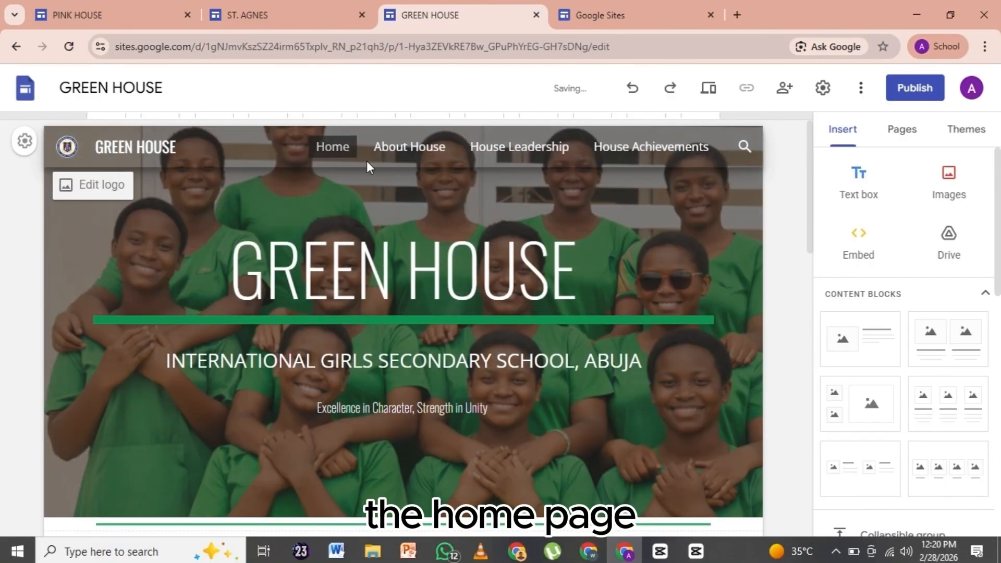
pyautogui.click(388, 147)
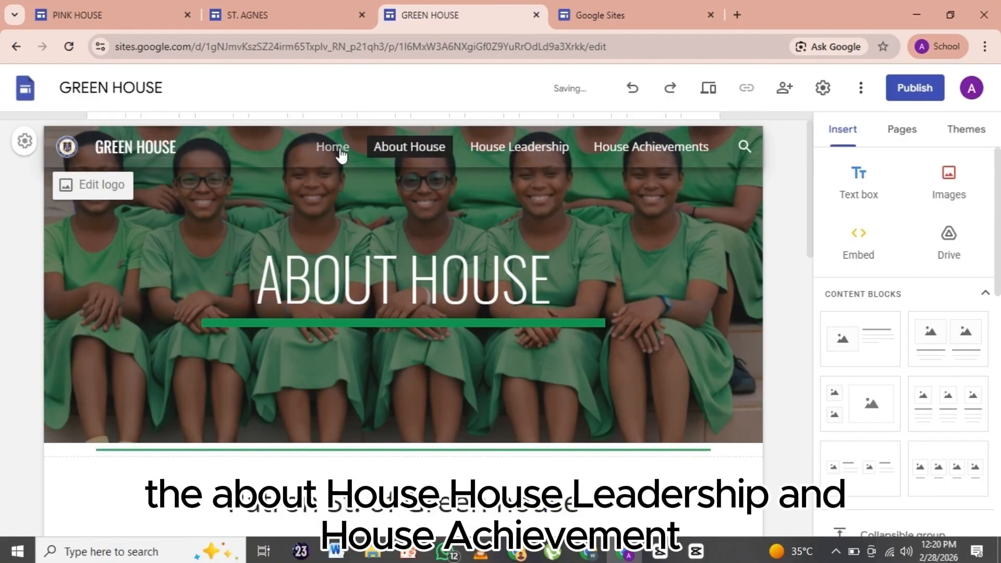
pyautogui.click(340, 150)
pyautogui.click(399, 151)
pyautogui.click(512, 152)
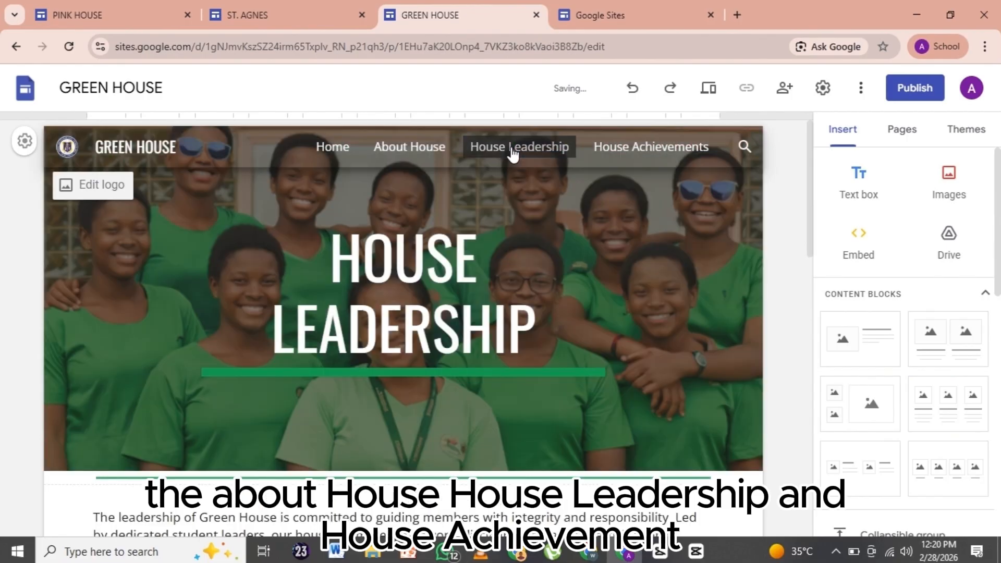
pyautogui.click(602, 147)
pyautogui.scroll(-5, 621, 368)
pyautogui.scroll(5, 620, 368)
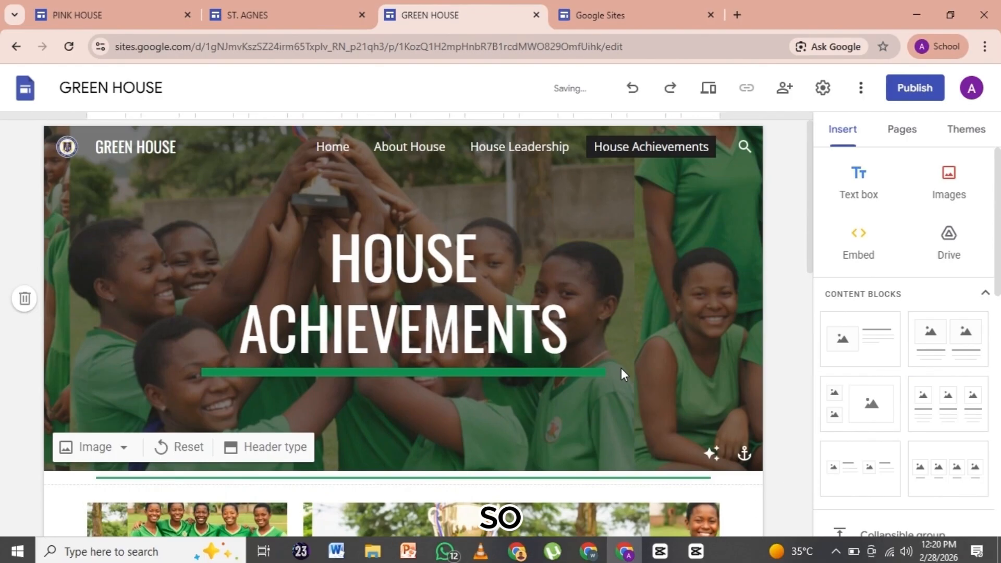
# Review the full content of the Home, About House, House Leadership and House Achievements pages before publishing.
pyautogui.click(331, 147)
pyautogui.scroll(-3, 439, 314)
pyautogui.scroll(-15, 439, 315)
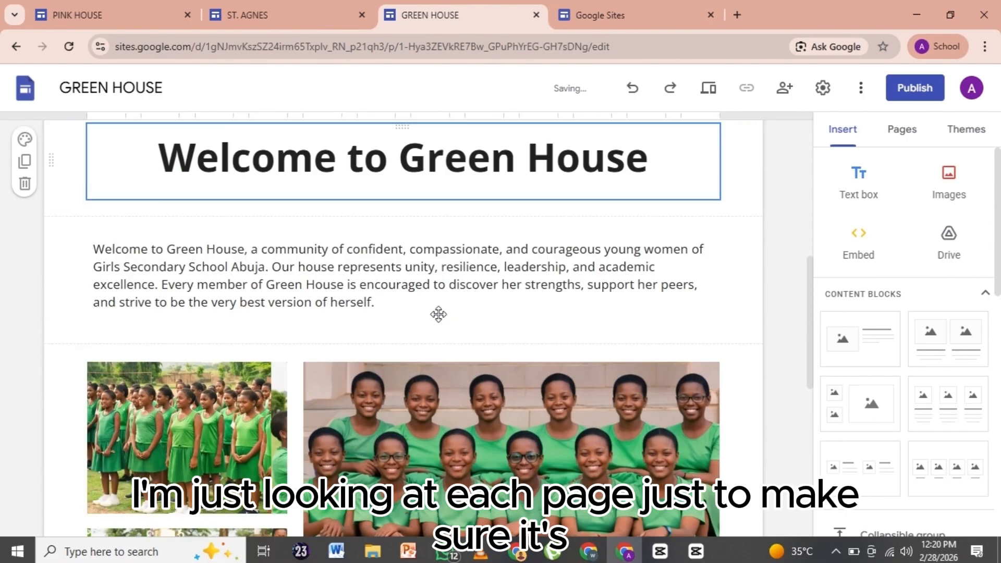
pyautogui.scroll(18, 440, 314)
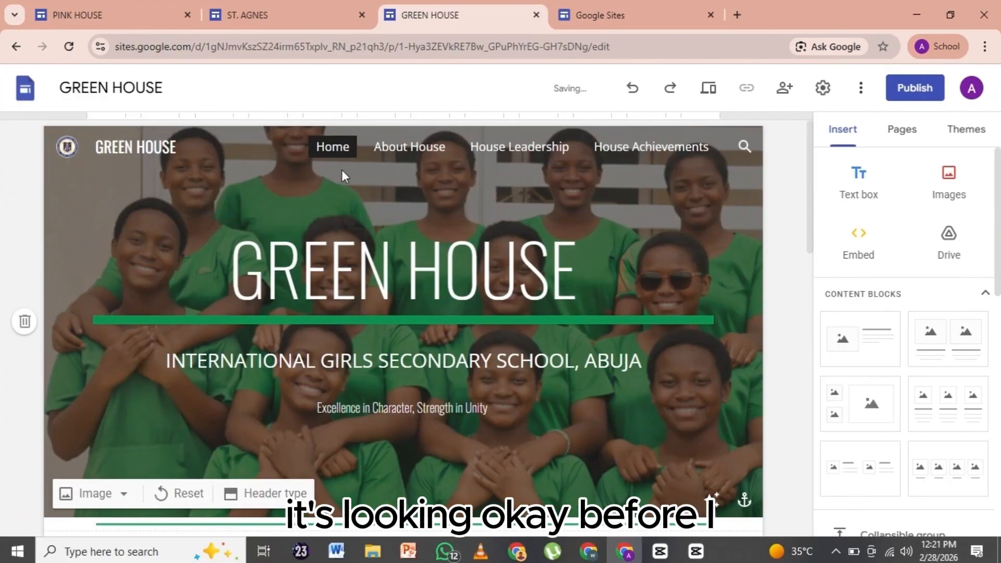
pyautogui.click(394, 148)
pyautogui.scroll(-10, 527, 384)
pyautogui.scroll(10, 527, 378)
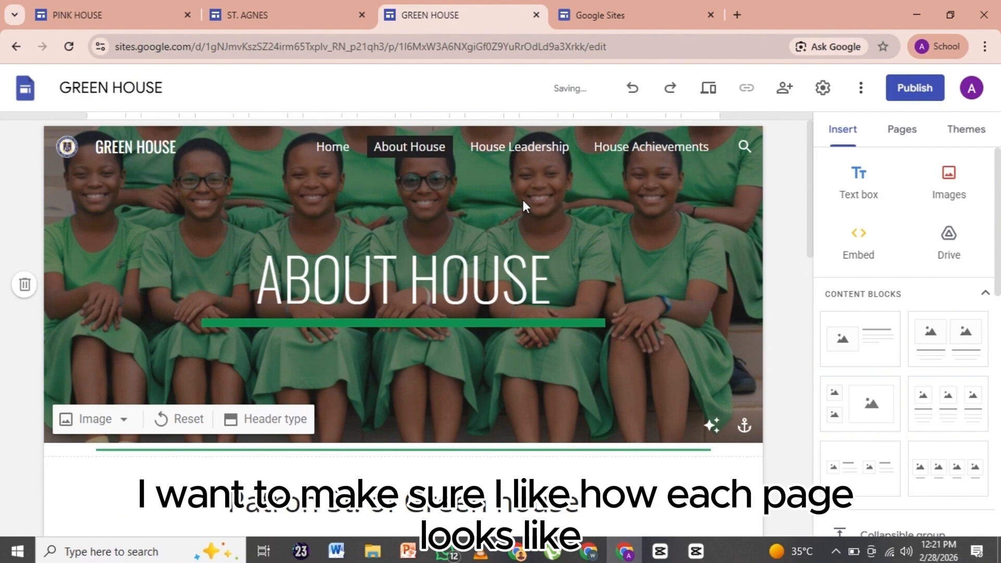
pyautogui.click(509, 148)
pyautogui.scroll(-6, 636, 309)
pyautogui.scroll(-3, 636, 305)
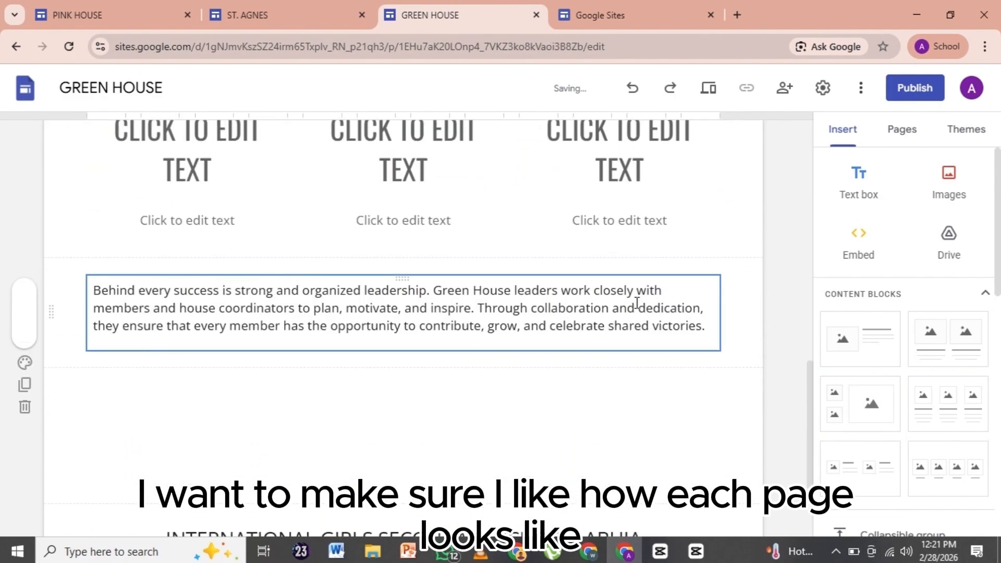
pyautogui.scroll(10, 639, 300)
pyautogui.click(635, 148)
pyautogui.scroll(-8, 619, 398)
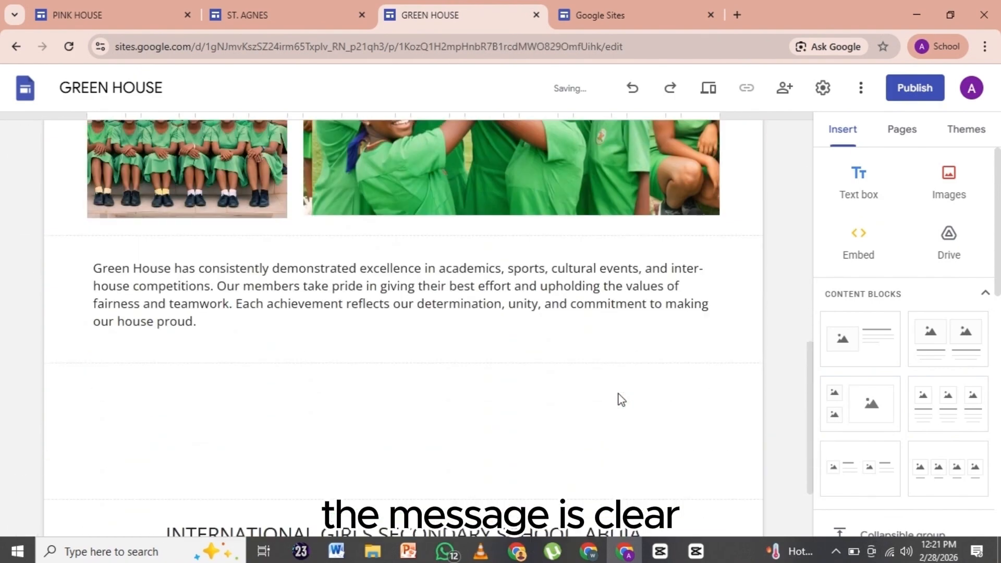
pyautogui.scroll(8, 619, 397)
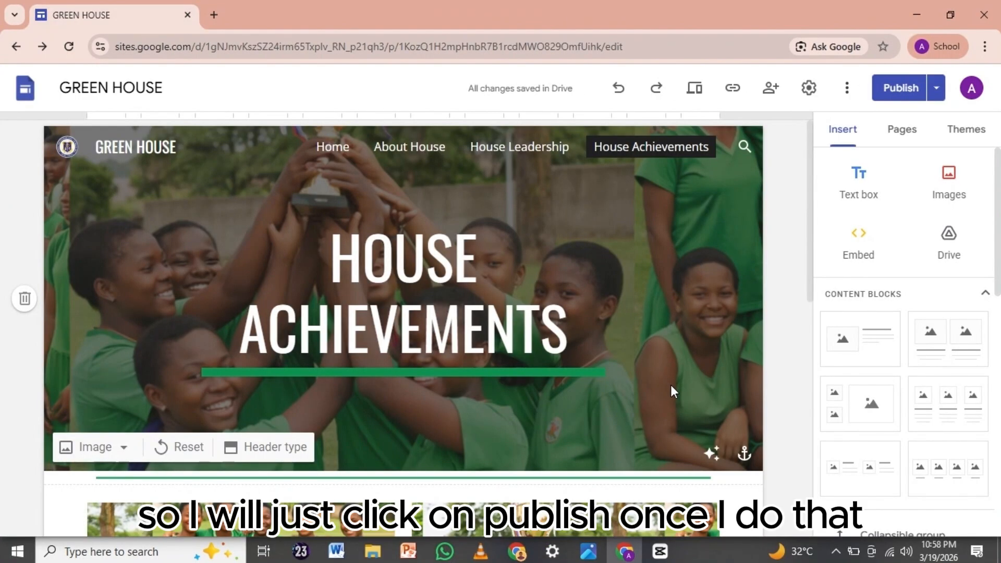
# Review the House Achievements draft beside the currently published version and publish the site's changes.
pyautogui.scroll(-3, 671, 384)
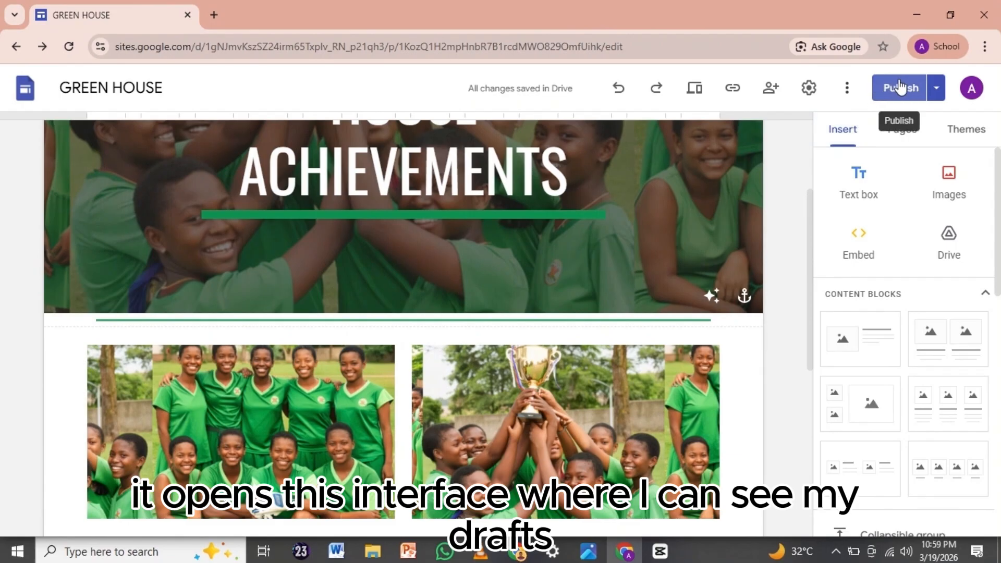
pyautogui.click(897, 88)
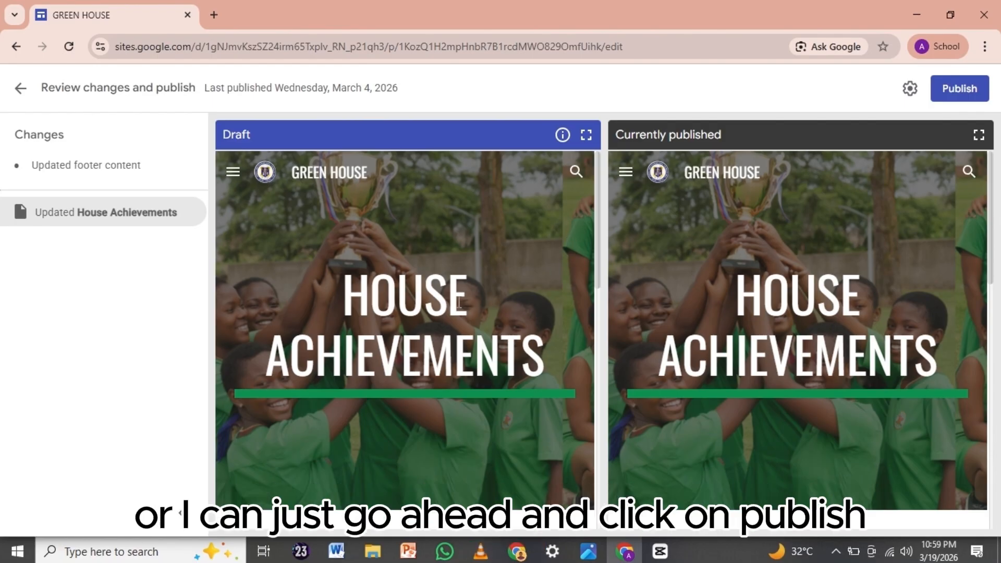
pyautogui.scroll(-5, 459, 302)
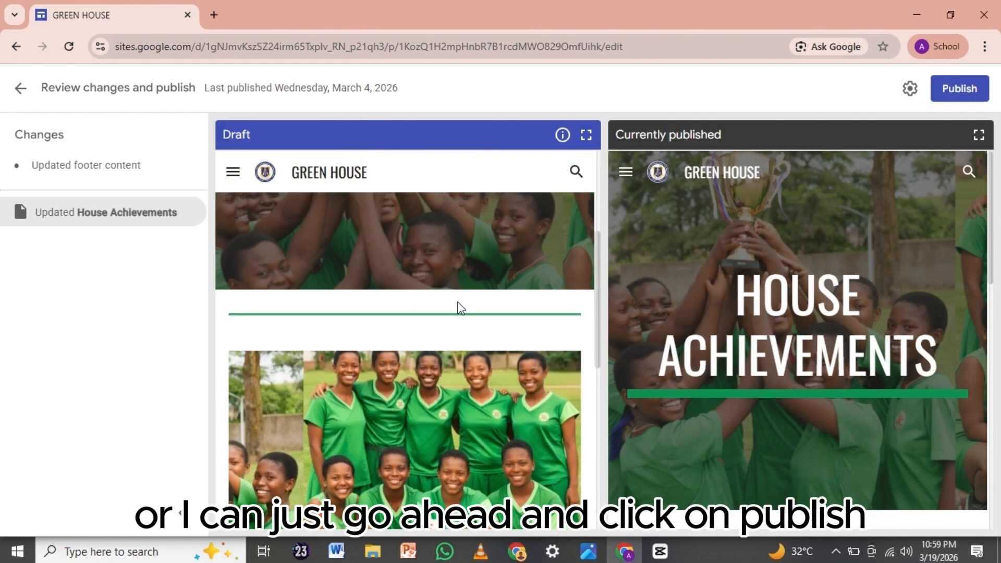
pyautogui.scroll(-2, 457, 377)
pyautogui.scroll(5, 458, 377)
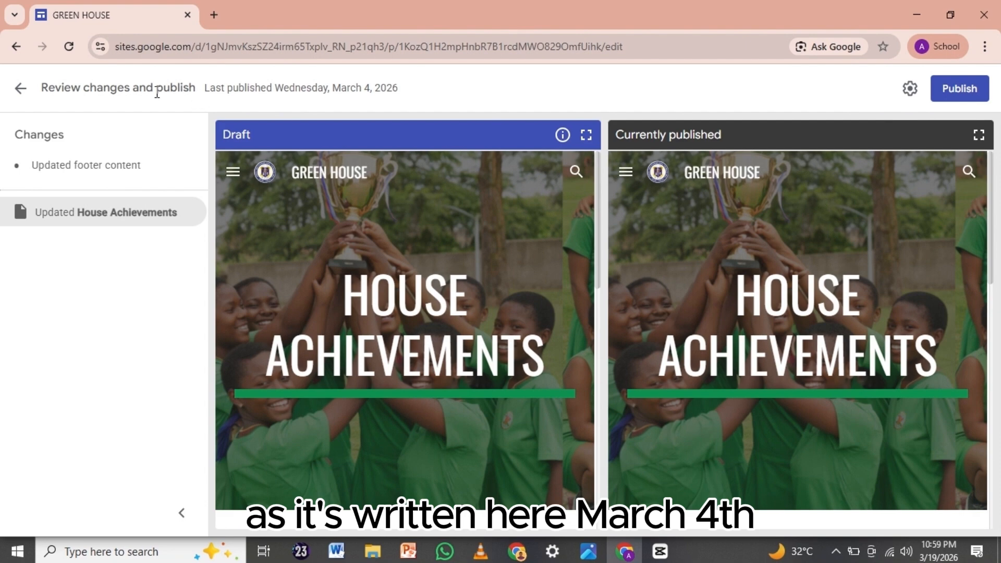
pyautogui.click(962, 94)
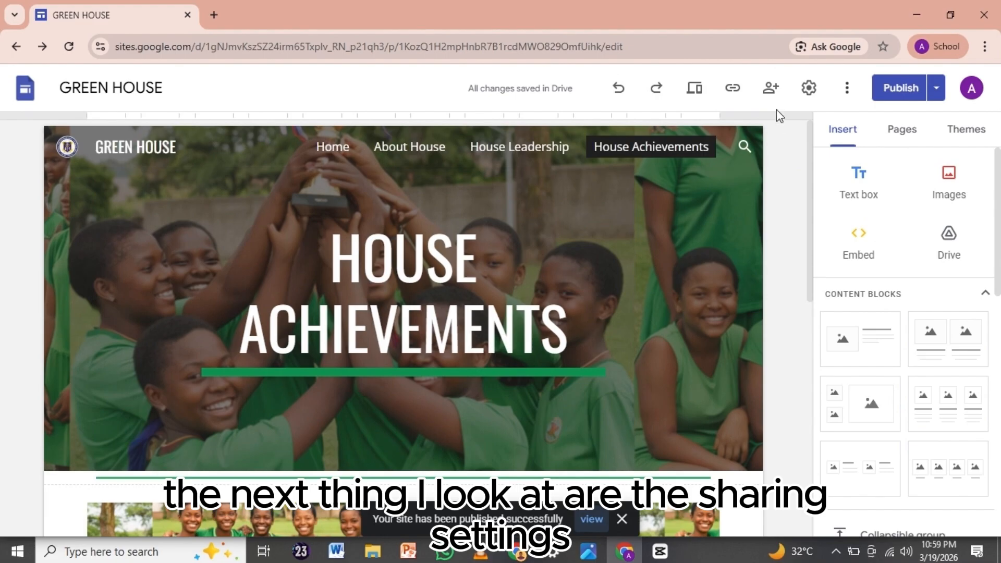
# Examine the sharing settings' access options for the published site and the draft, keeping Public and Restricted, and close the dialog.
pyautogui.click(771, 90)
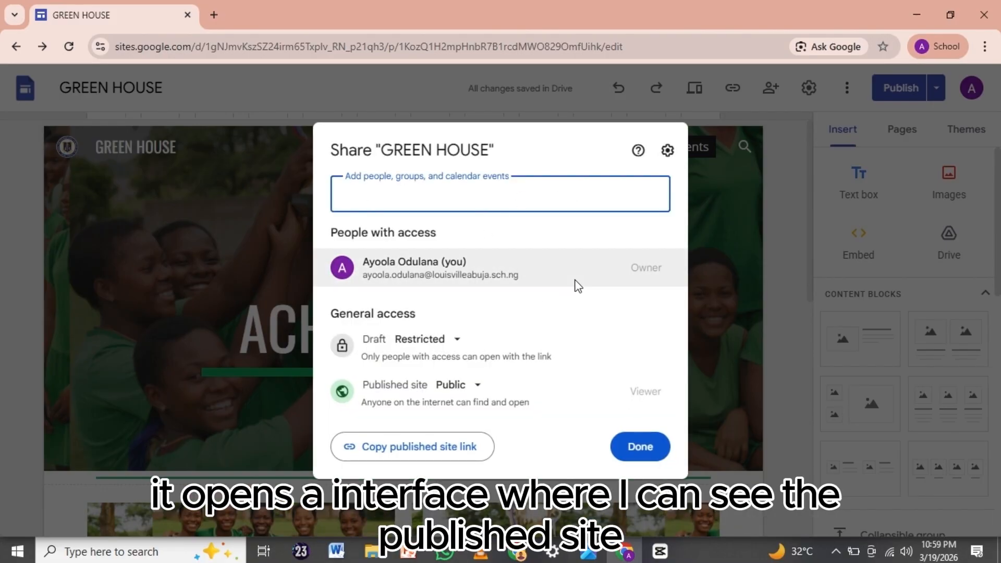
pyautogui.click(464, 390)
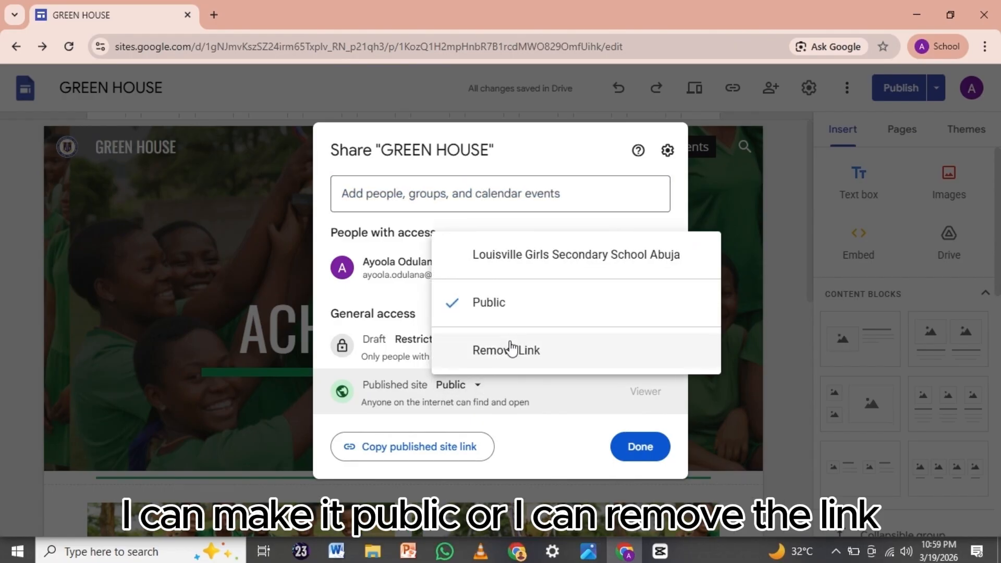
pyautogui.click(406, 351)
pyautogui.click(420, 341)
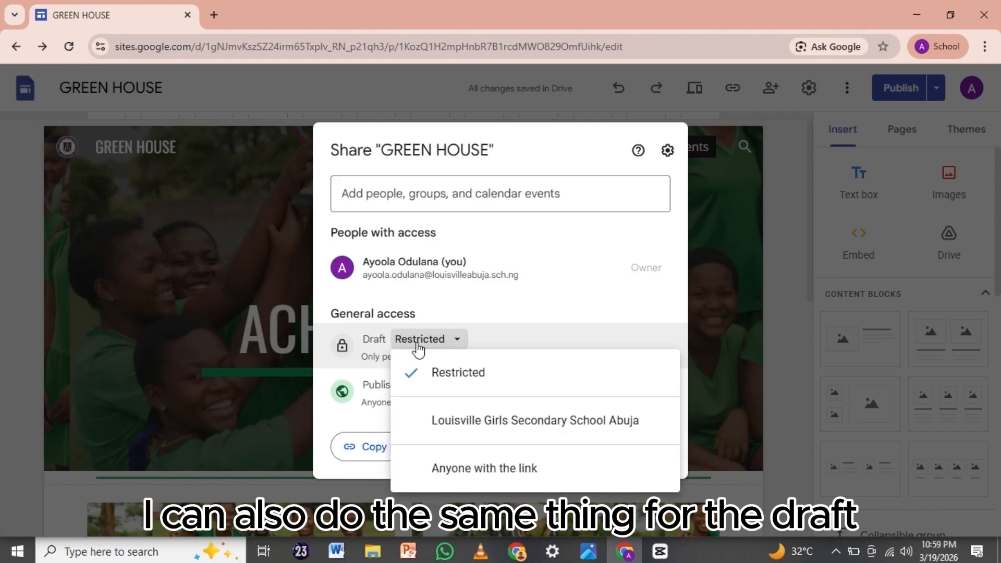
pyautogui.click(527, 319)
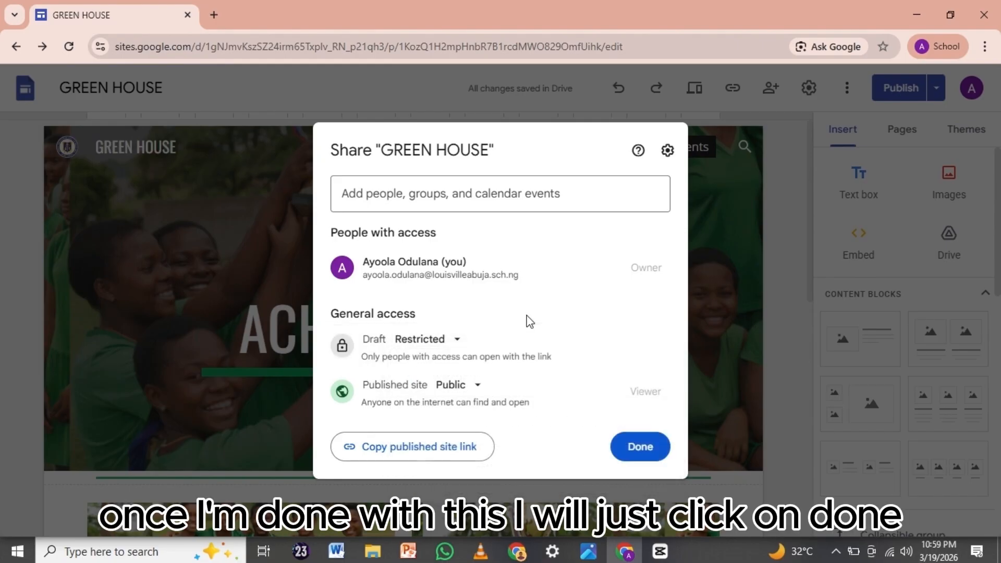
pyautogui.click(644, 447)
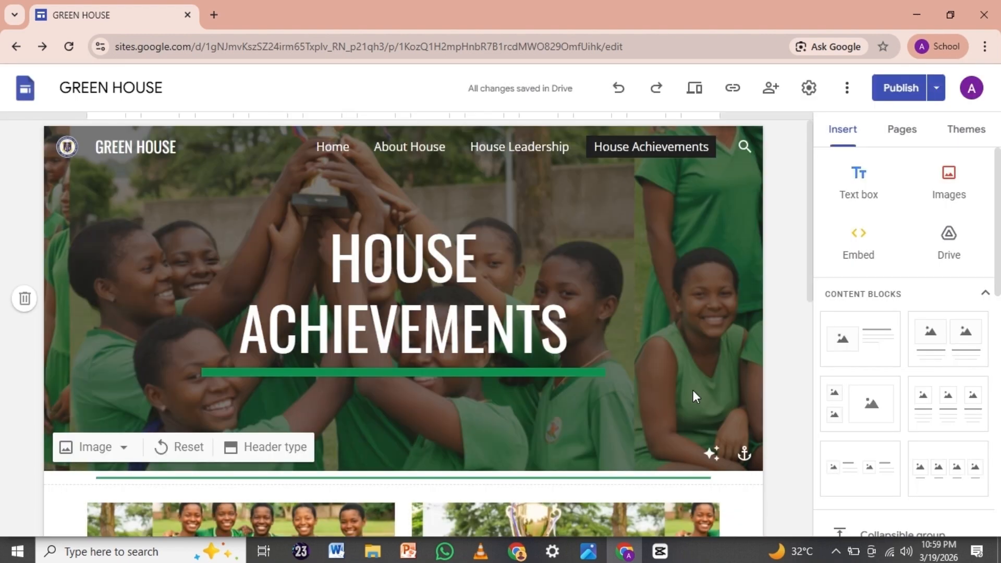